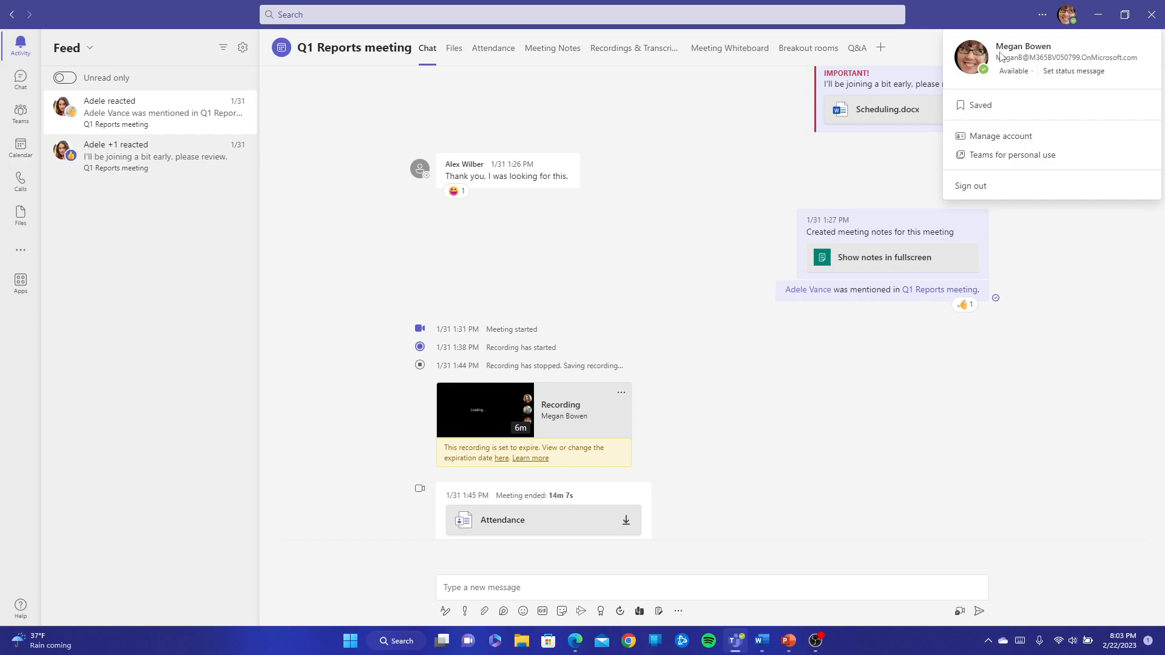
- View the options for changing the profile picture and the choices for the availability status
click(970, 59)
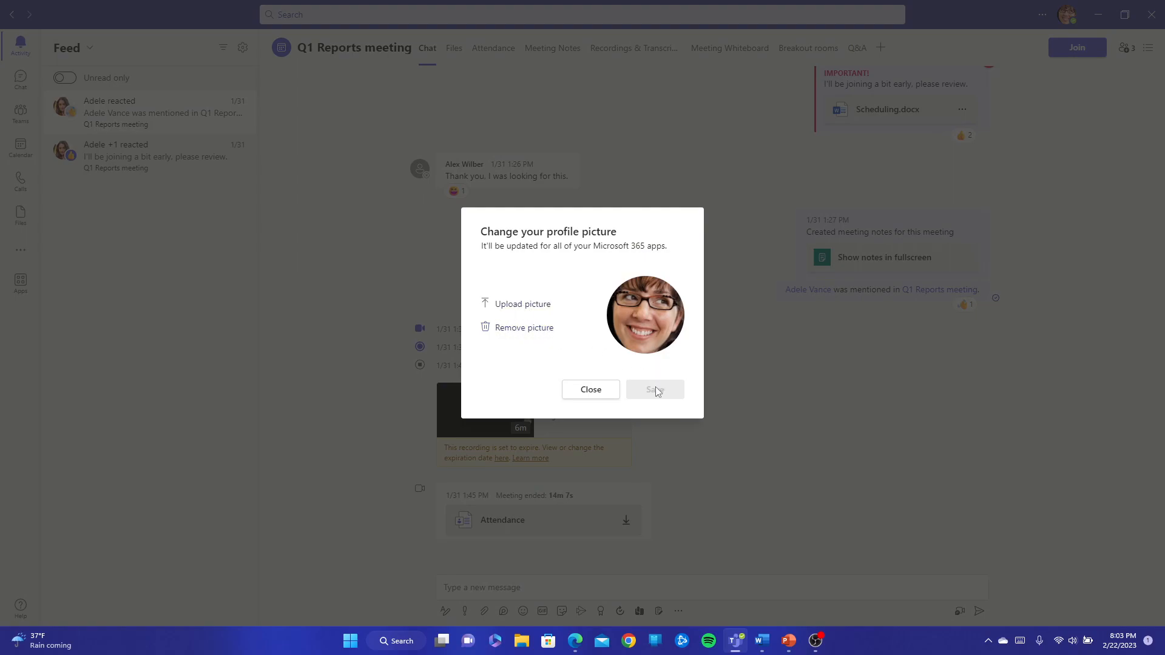
click(599, 391)
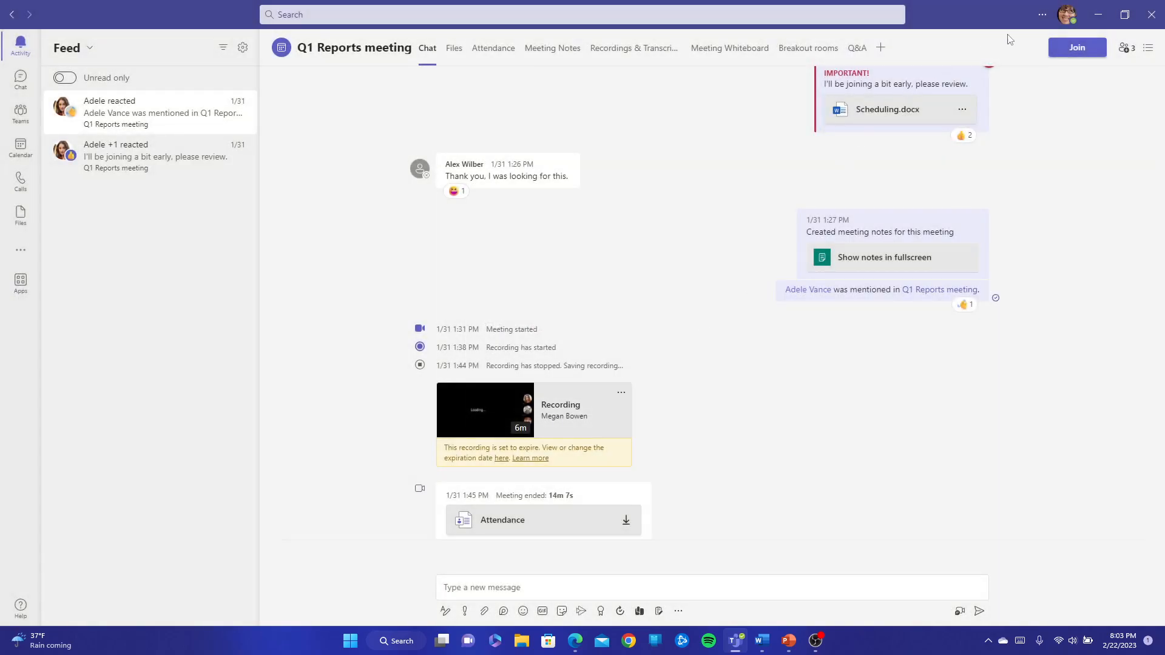
click(1065, 25)
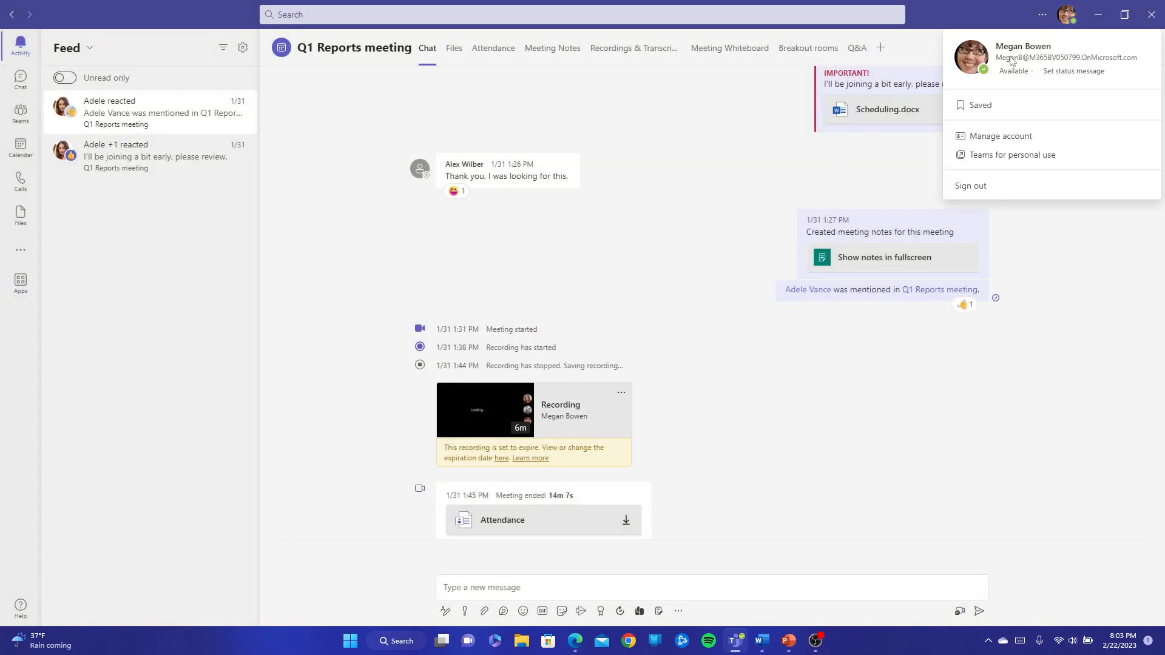
click(1024, 79)
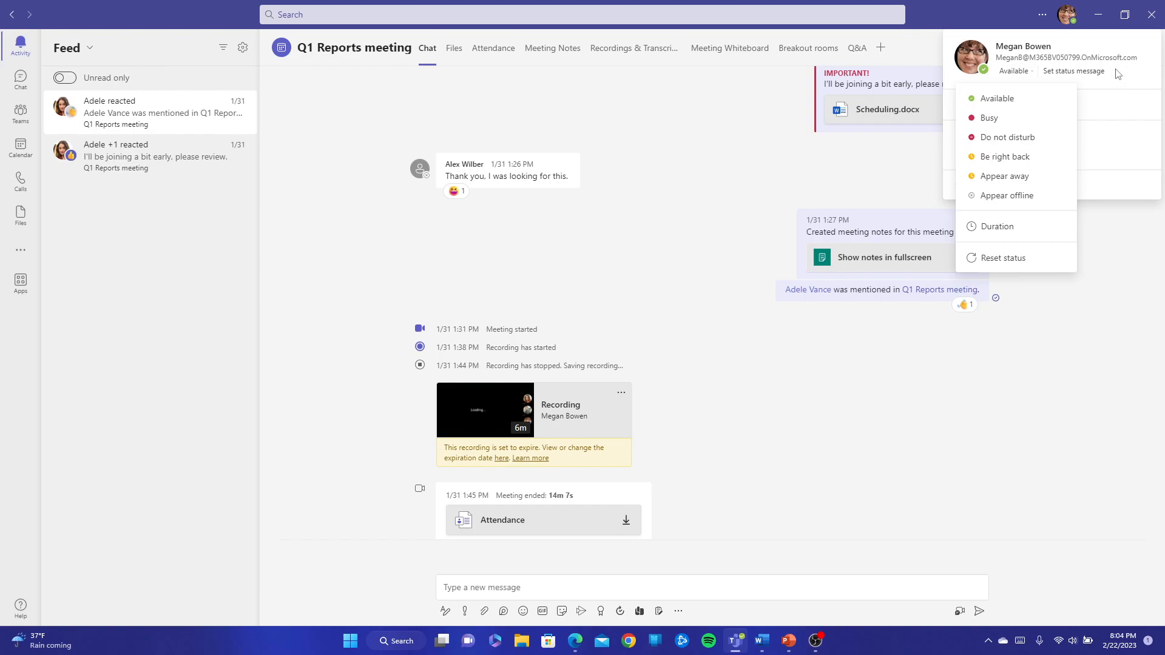
- Draft the status message "I will be on Lunch from 2-3 for questions contact" ending with a mention of a colleague
click(1076, 75)
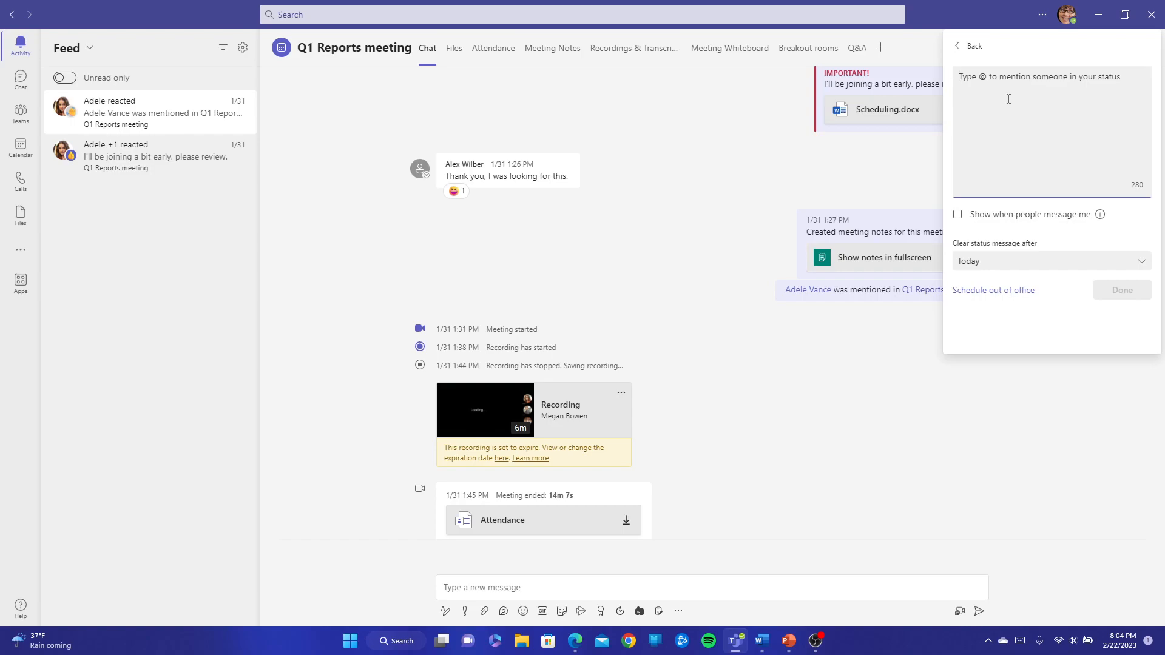
text(I will b)
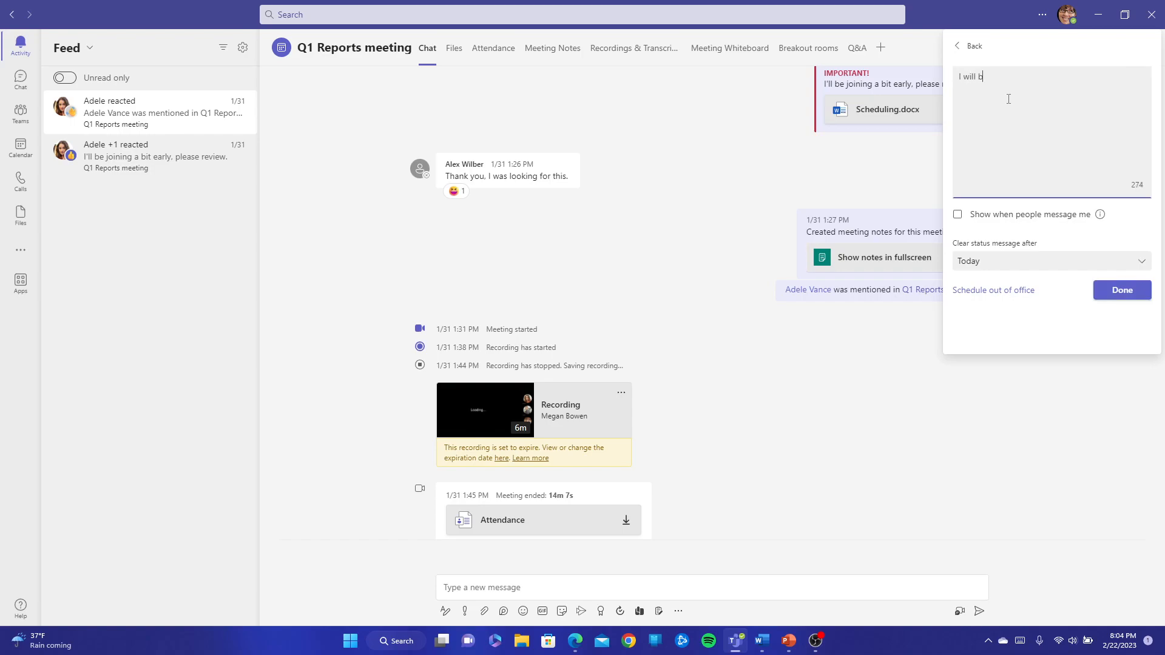
text(e on LUnch)
text( fro)
text(om )
text(2-3)
right_click(1012, 76)
click(1029, 83)
text(for questions contact @)
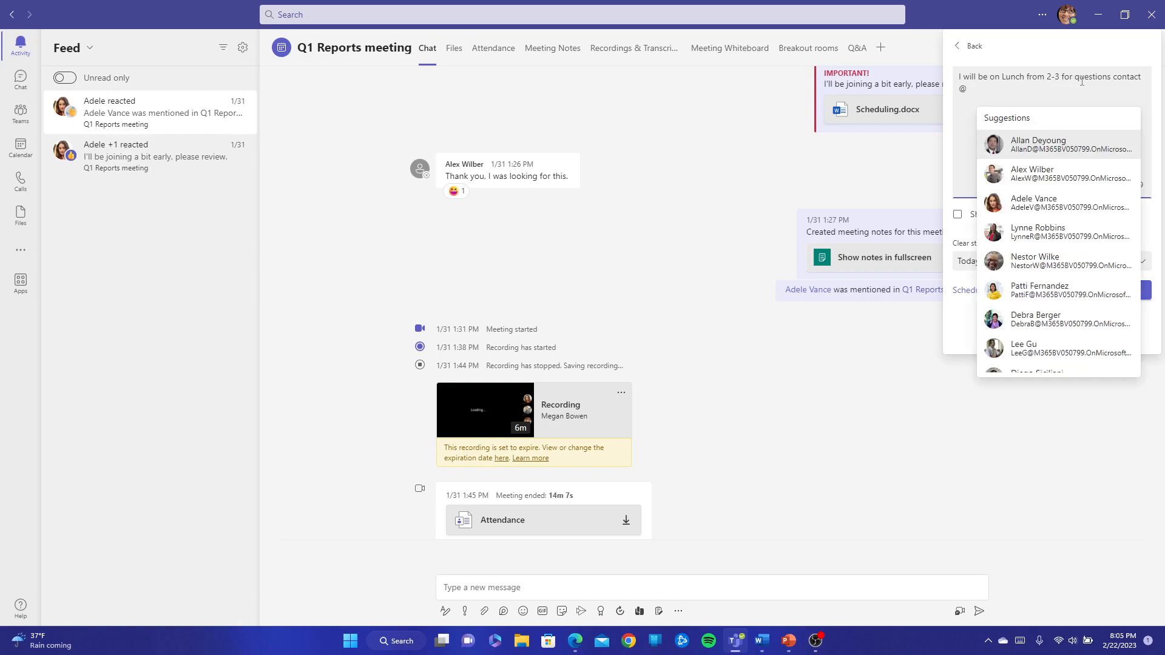
text(ne)
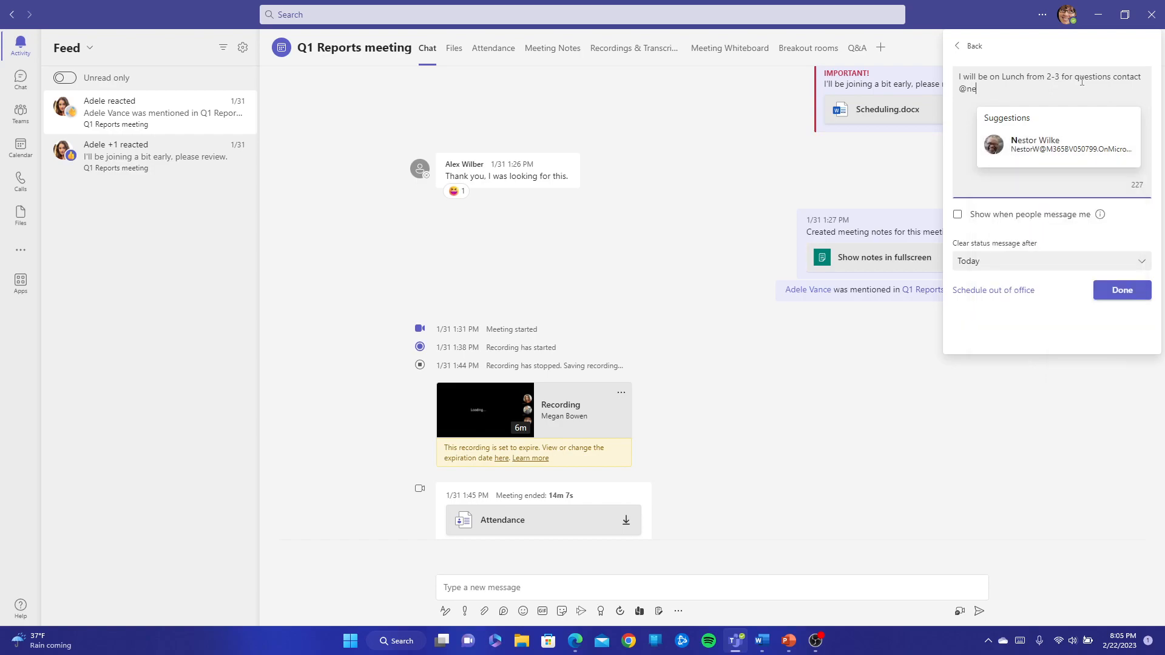
click(1045, 151)
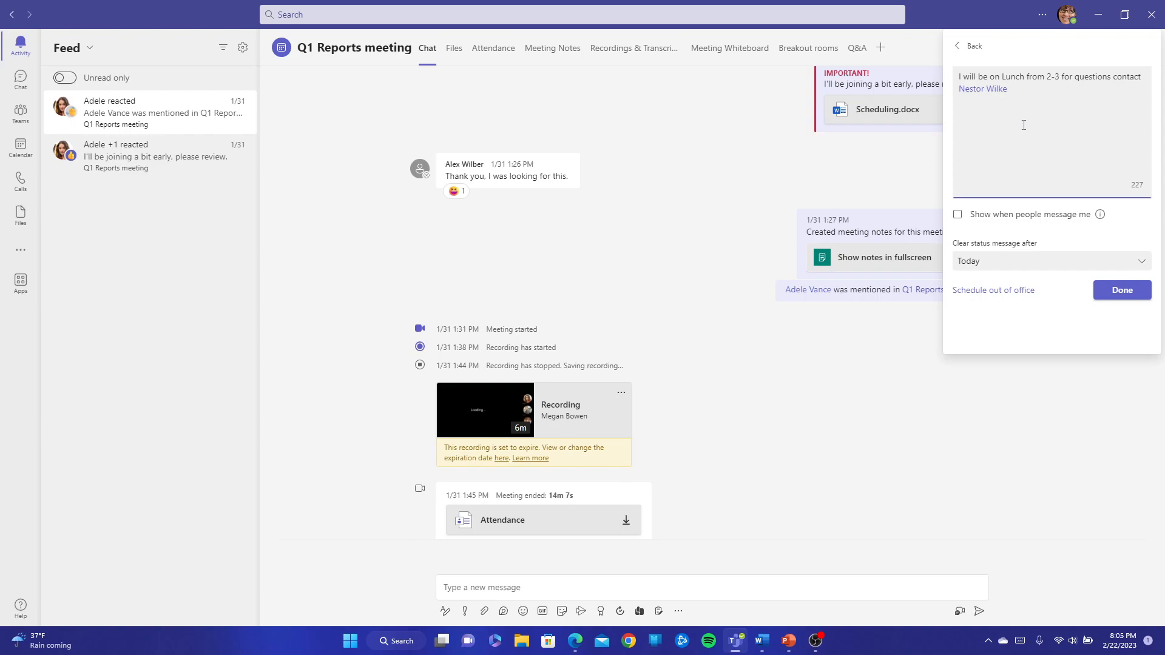
- Check the available durations for clearing the status message and leave the draft without saving
click(1123, 262)
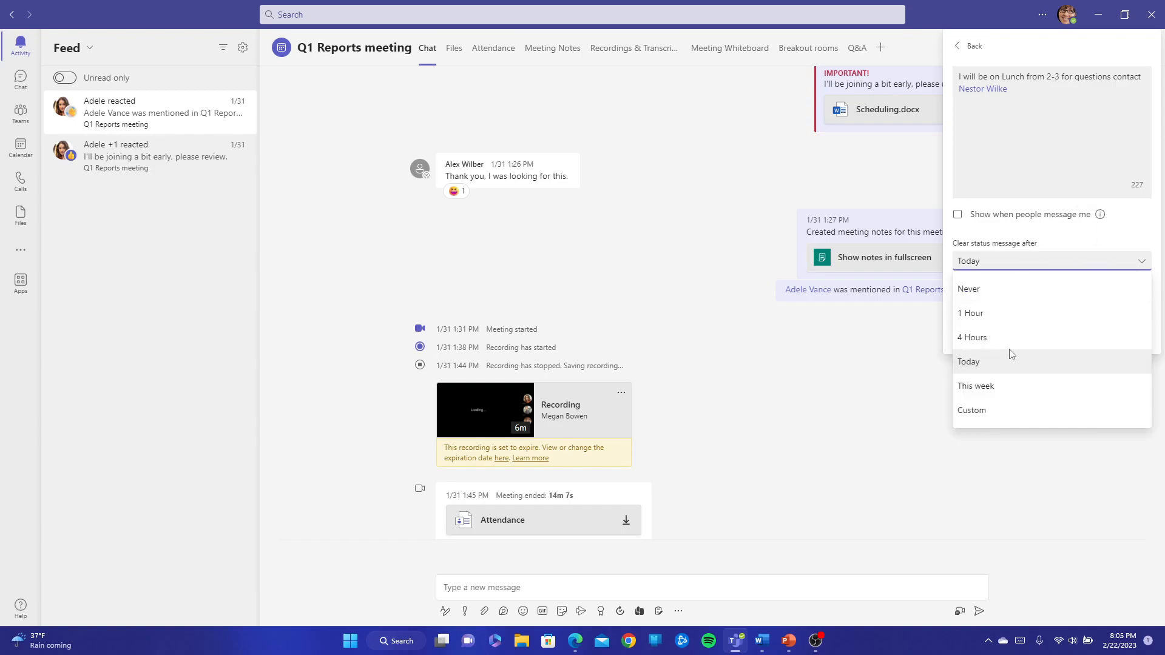
click(1082, 236)
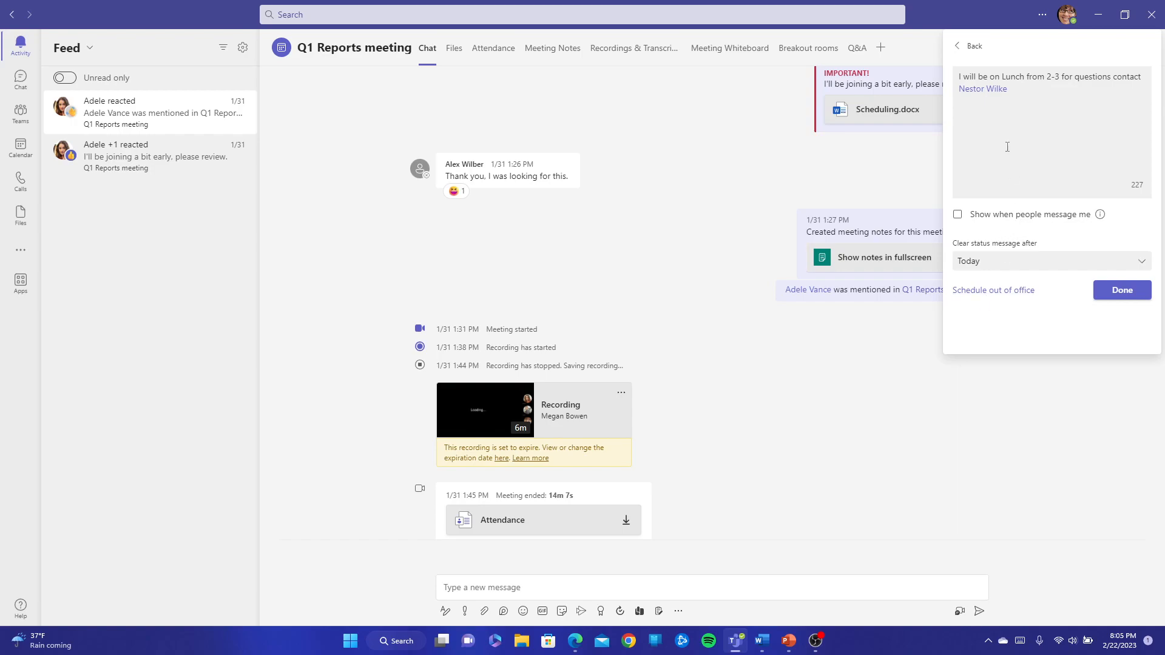
click(963, 52)
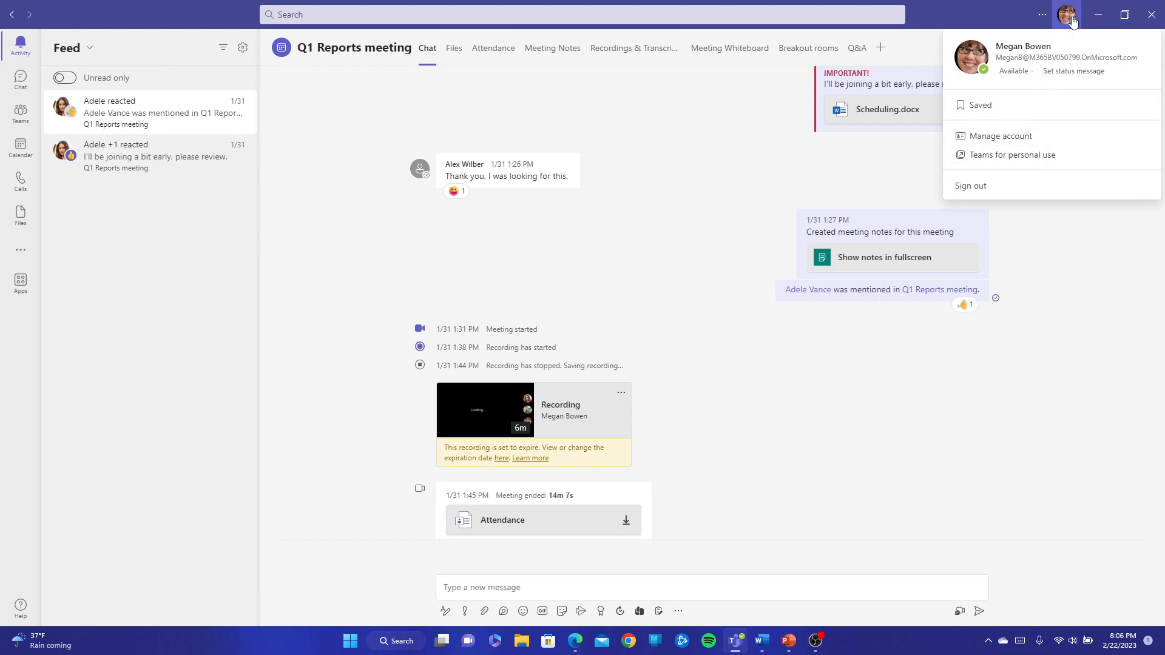
- Try the Dark and High contrast themes in the general settings and restore the Default theme
click(1042, 18)
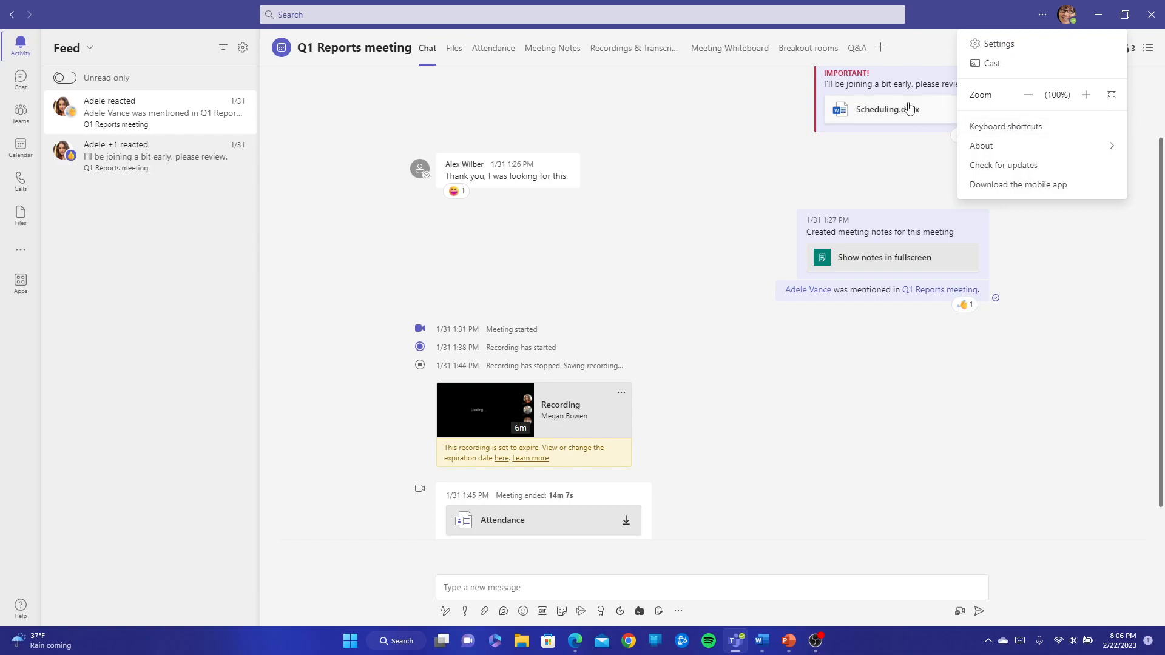
click(1000, 44)
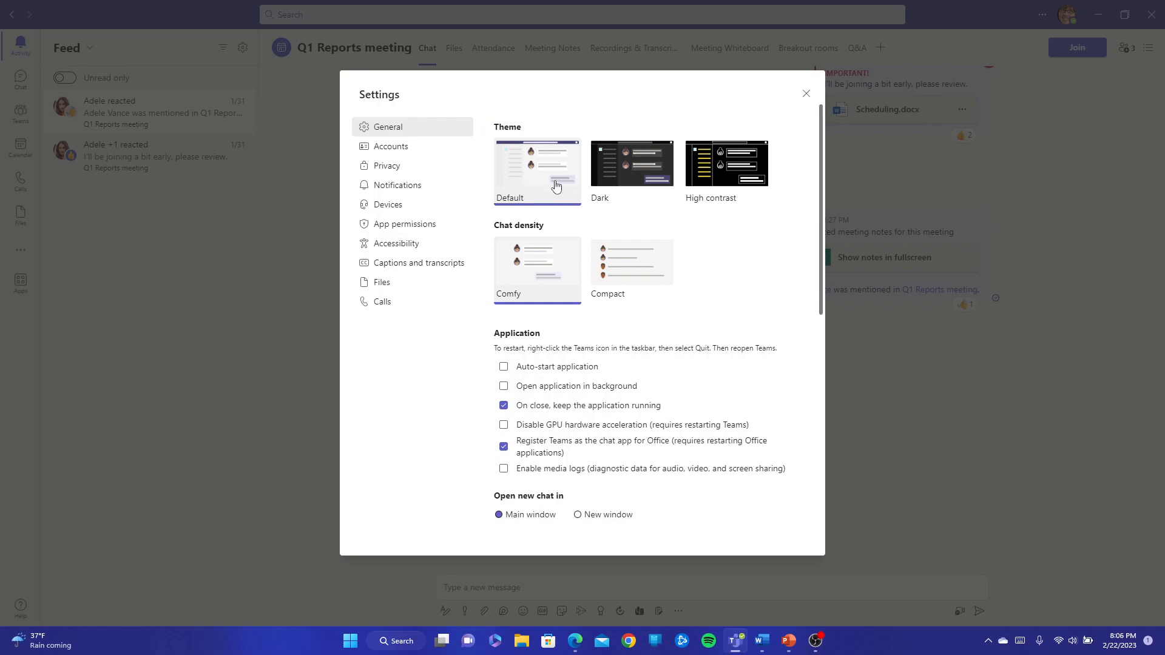
click(625, 176)
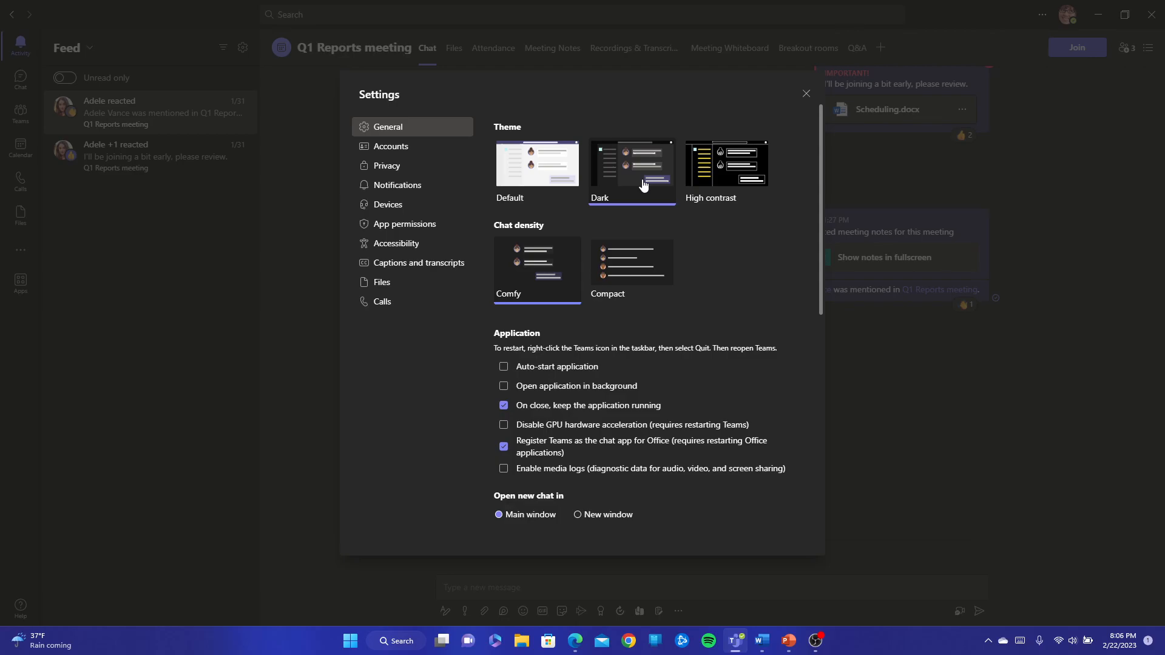
click(694, 181)
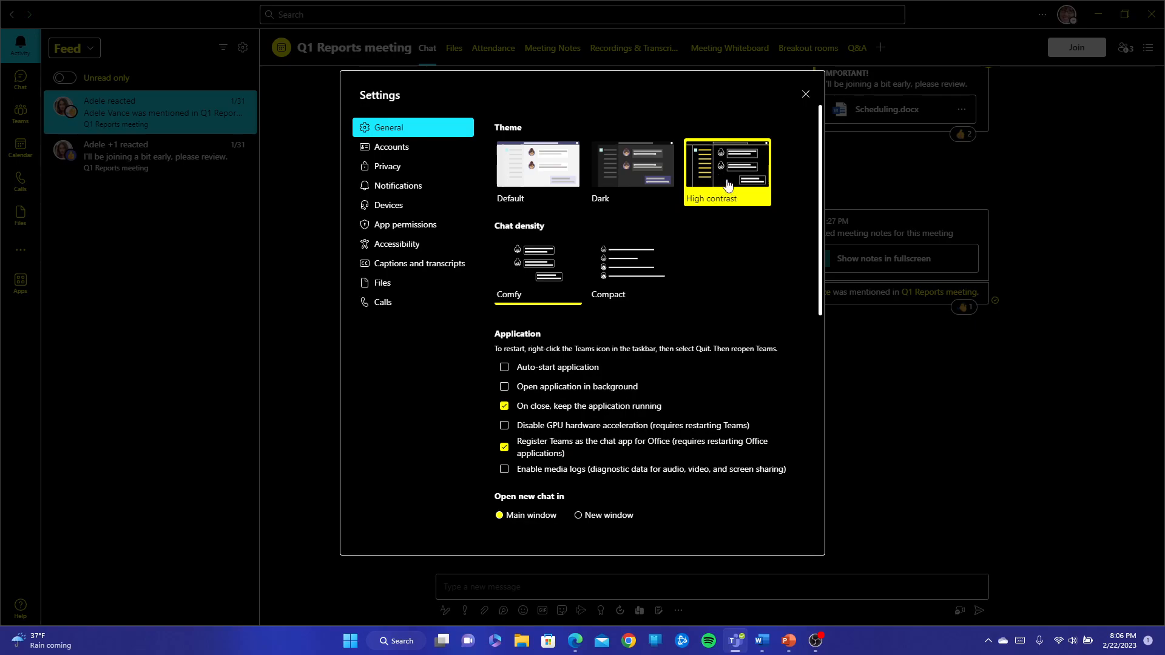
click(557, 164)
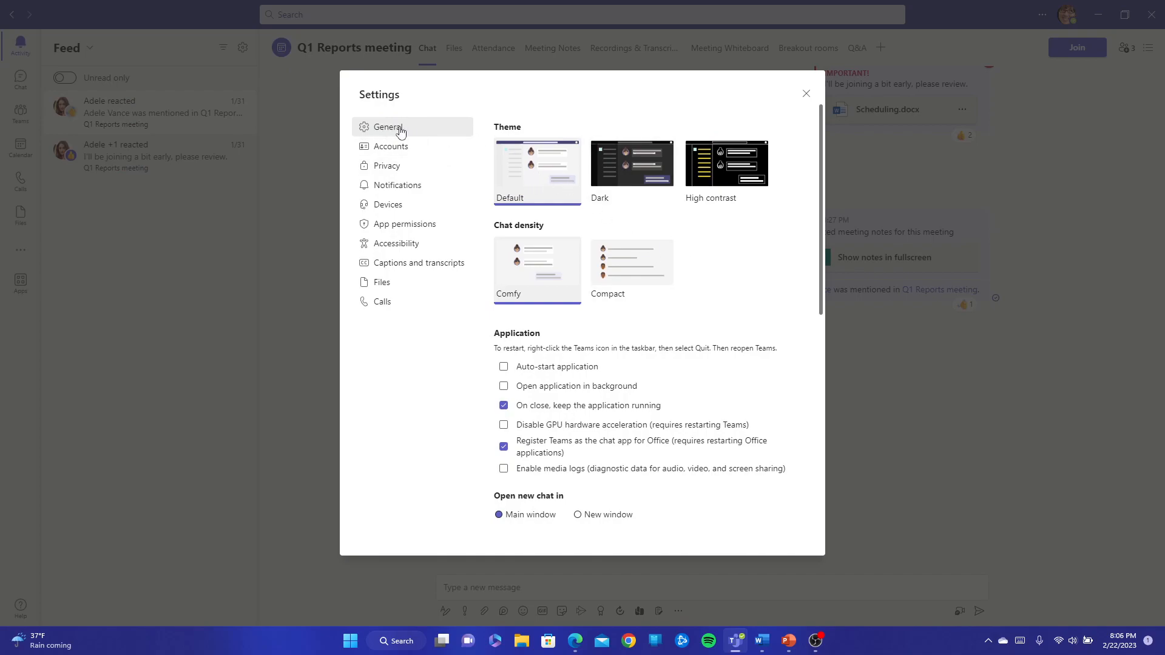
- Review the remaining general settings, such as language, delegation and out of office, and the account settings
scroll(740, 273, down, 4)
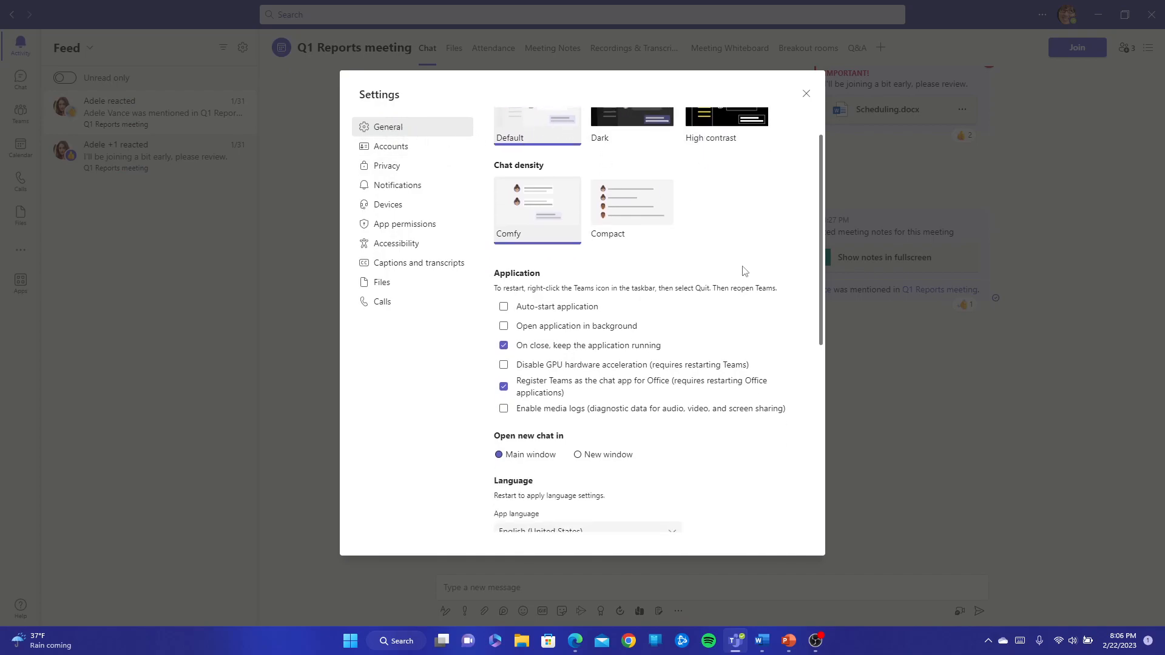
scroll(739, 277, down, 3)
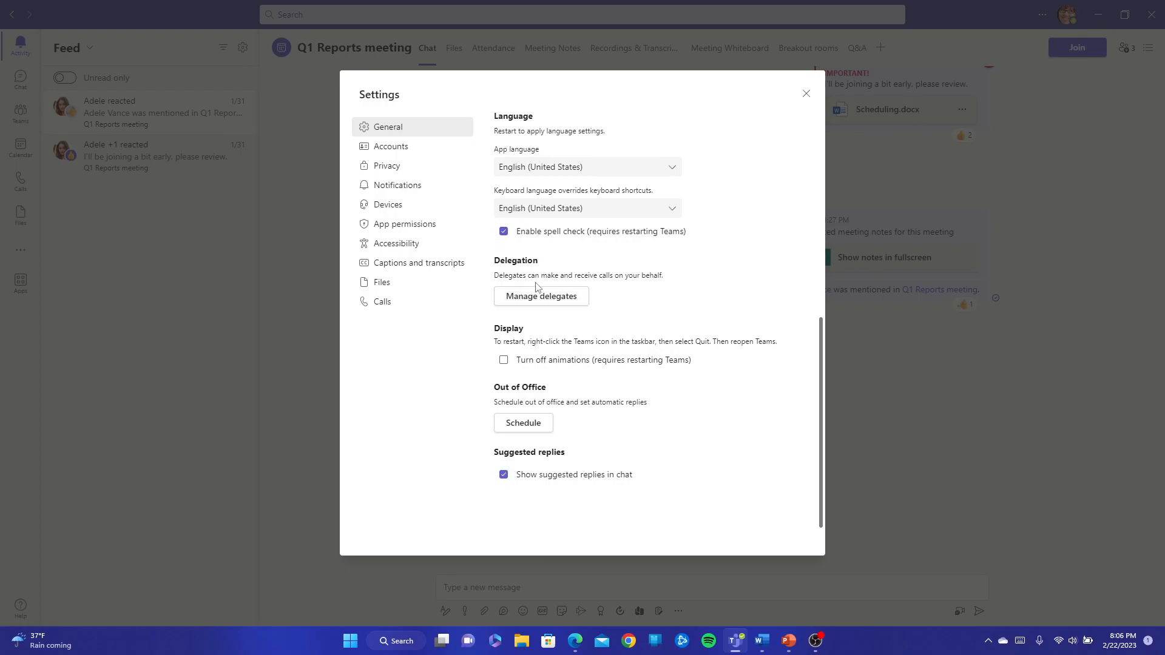
click(407, 153)
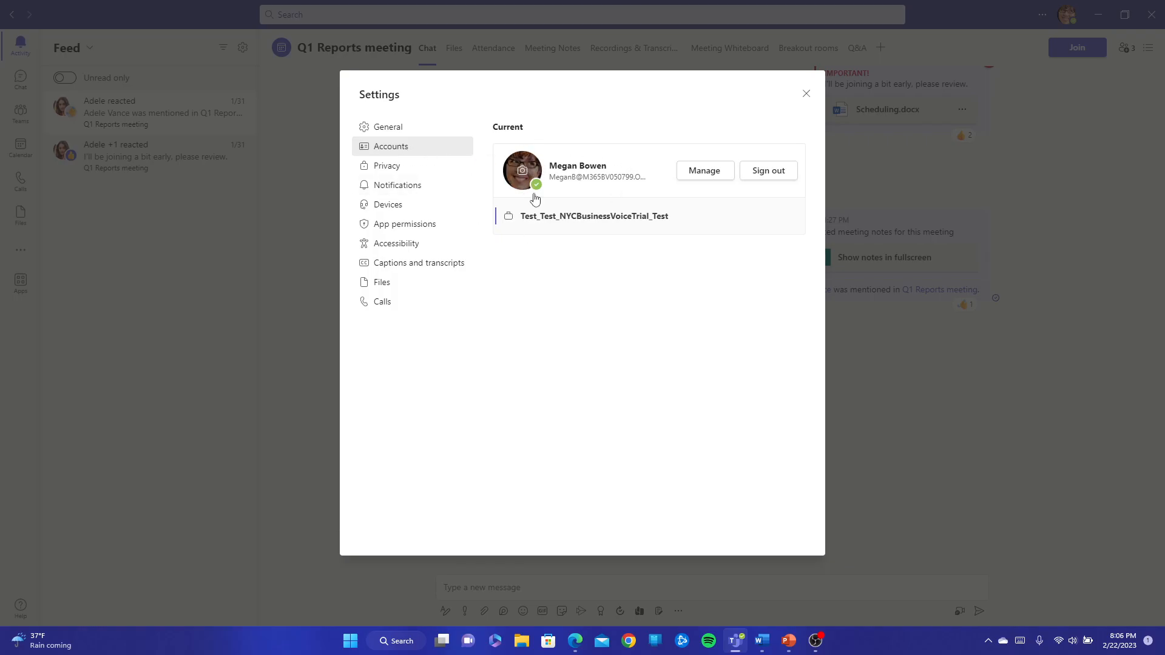
- Remove the director from the Do not disturb priority access list in the privacy settings and add the same contact back
click(395, 170)
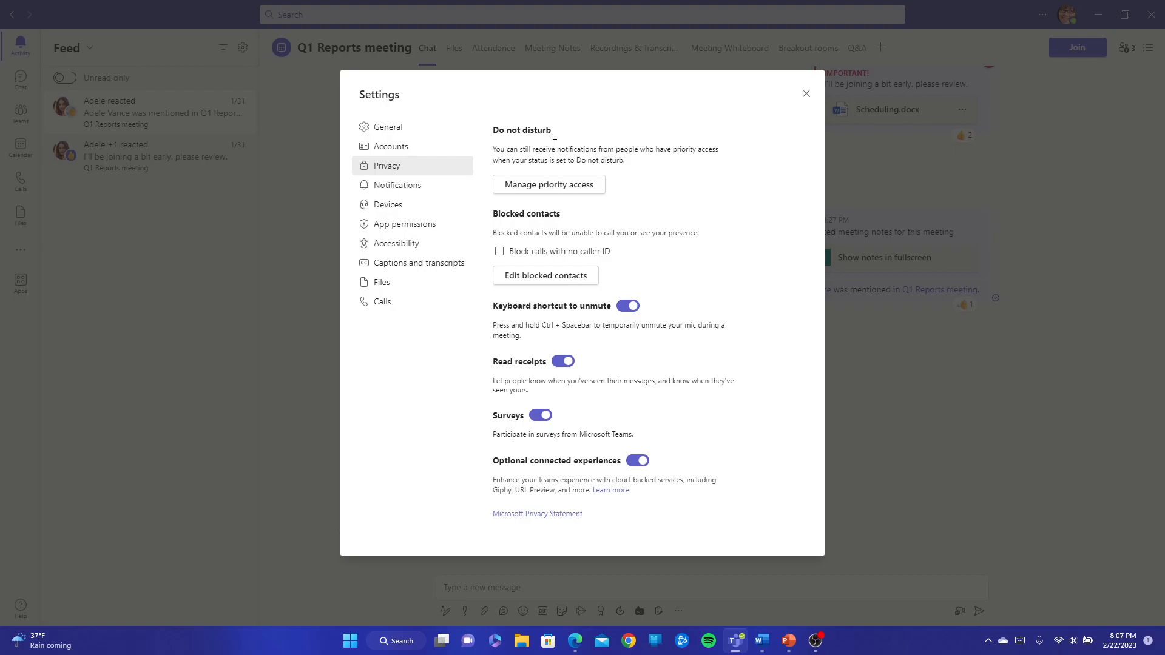
click(539, 186)
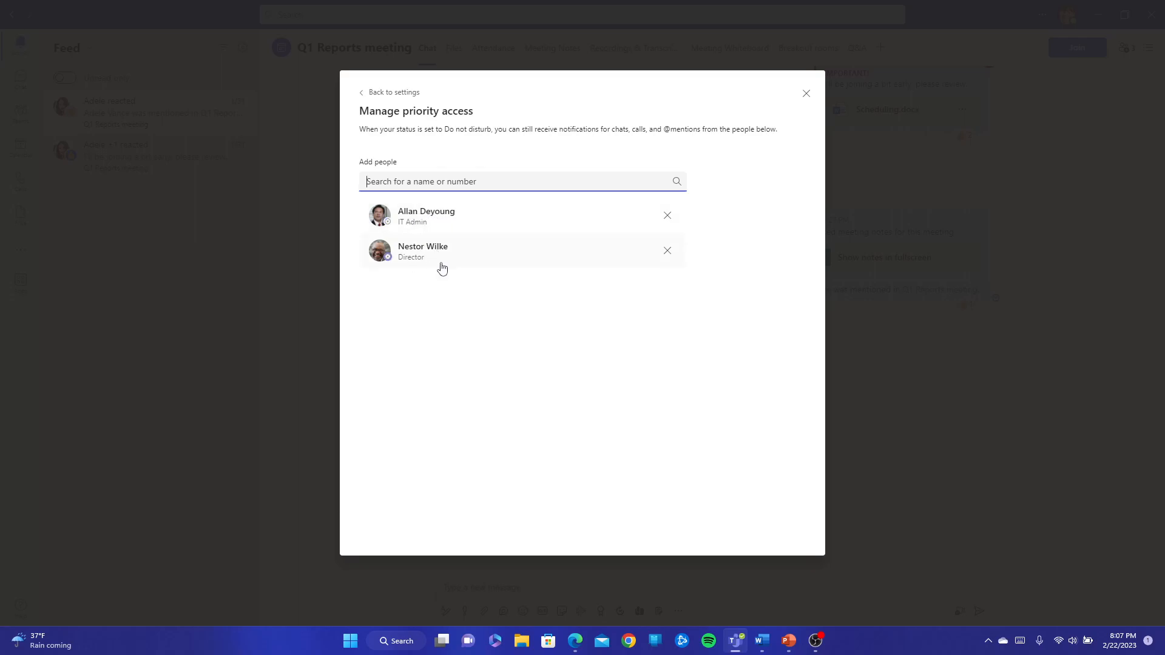
click(668, 251)
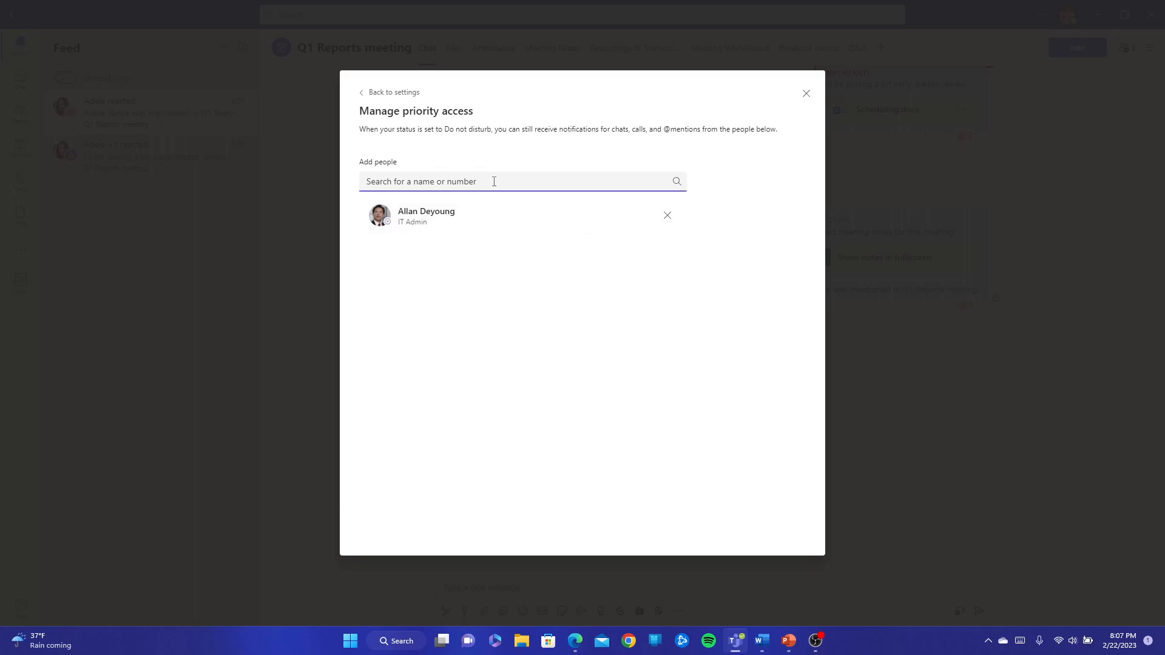
text(M)
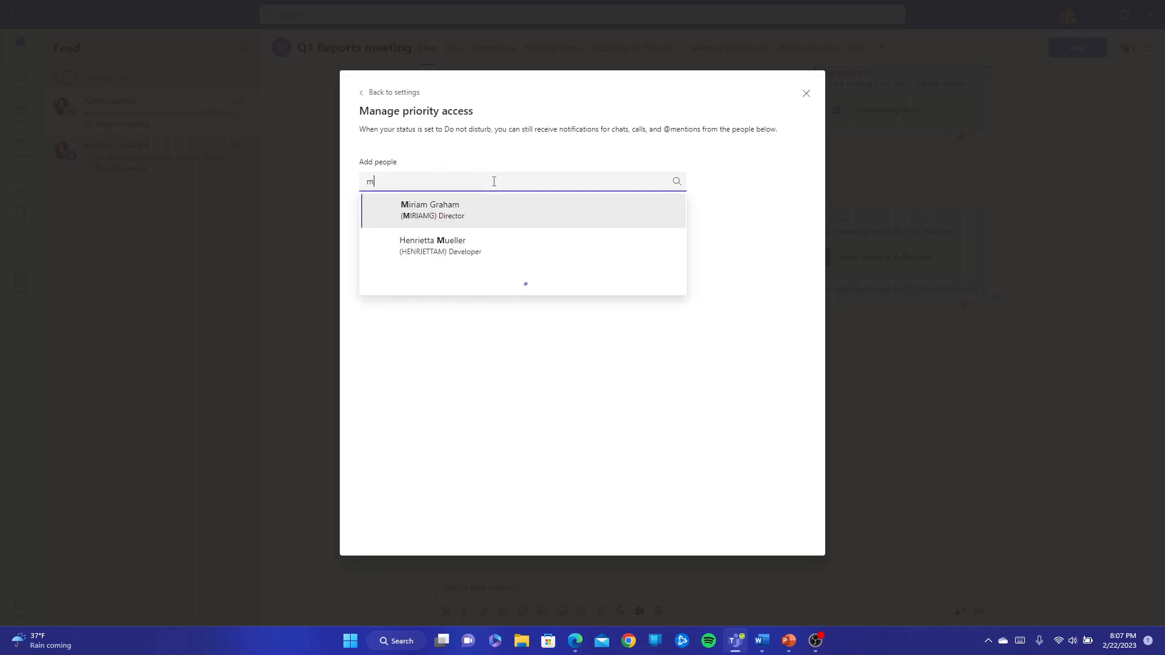
key(BackSpace)
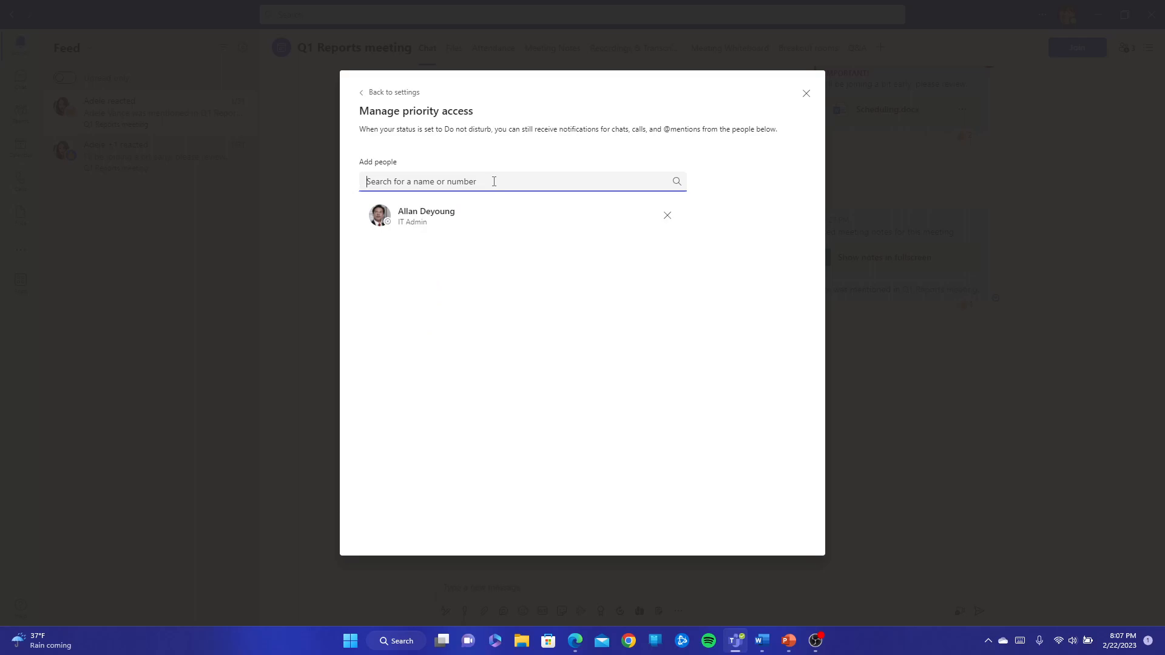
text(n)
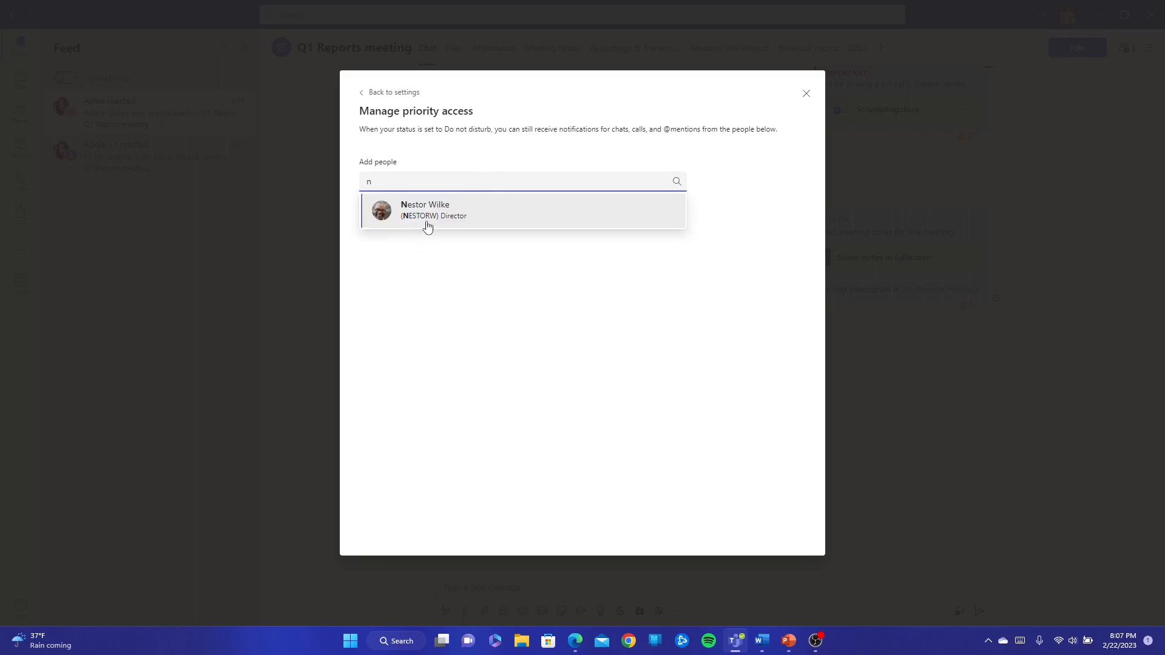
click(419, 222)
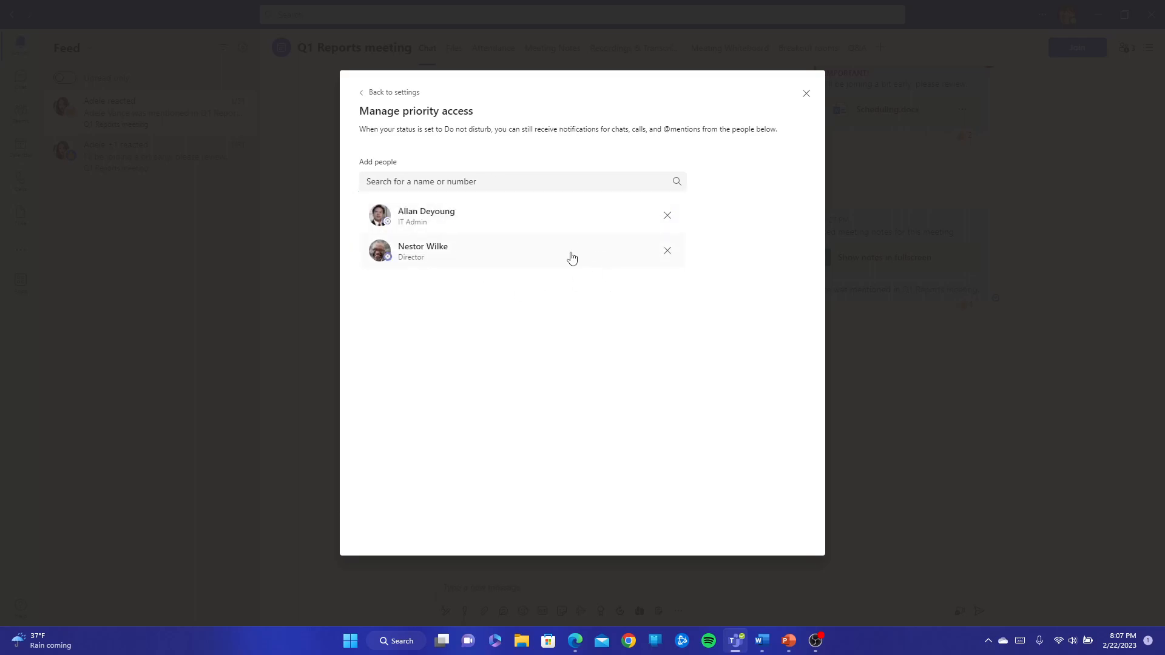
click(369, 93)
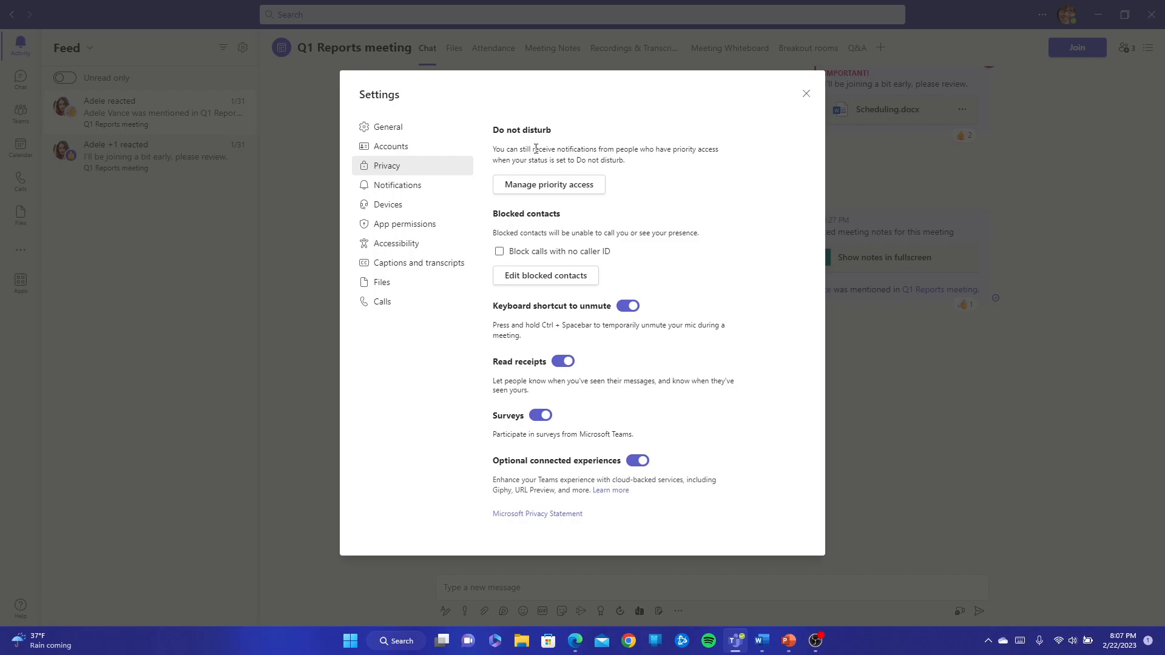
- Review the notification settings, choosing Daily from the missed activity email frequencies, and close the settings
click(397, 187)
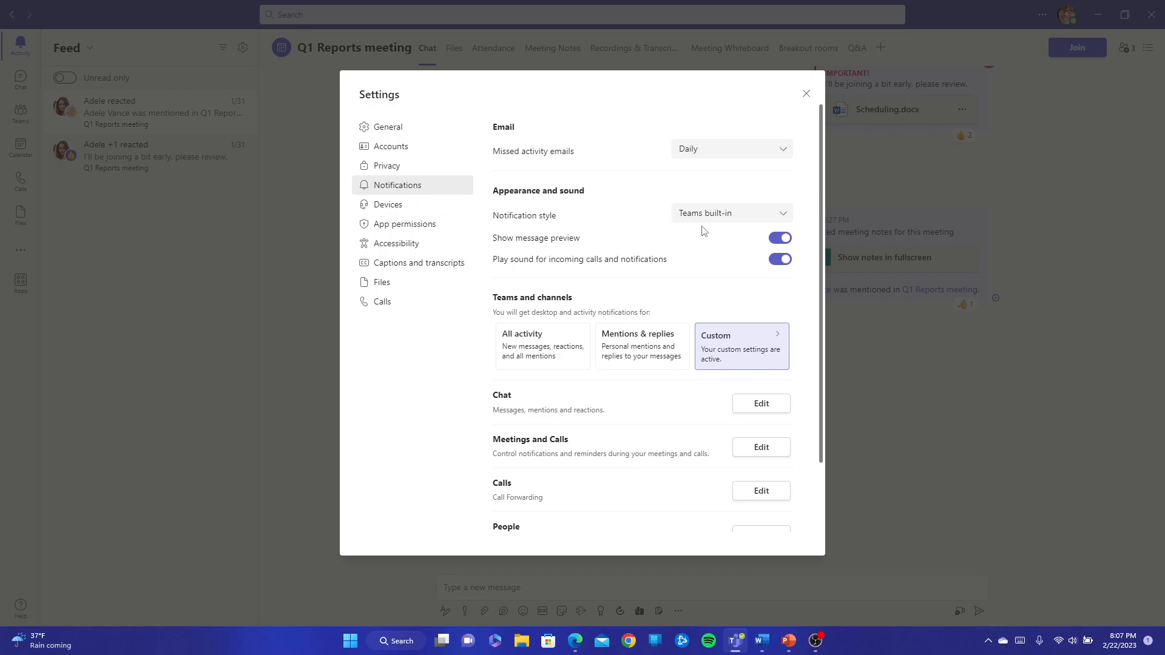
scroll(688, 231, down, 3)
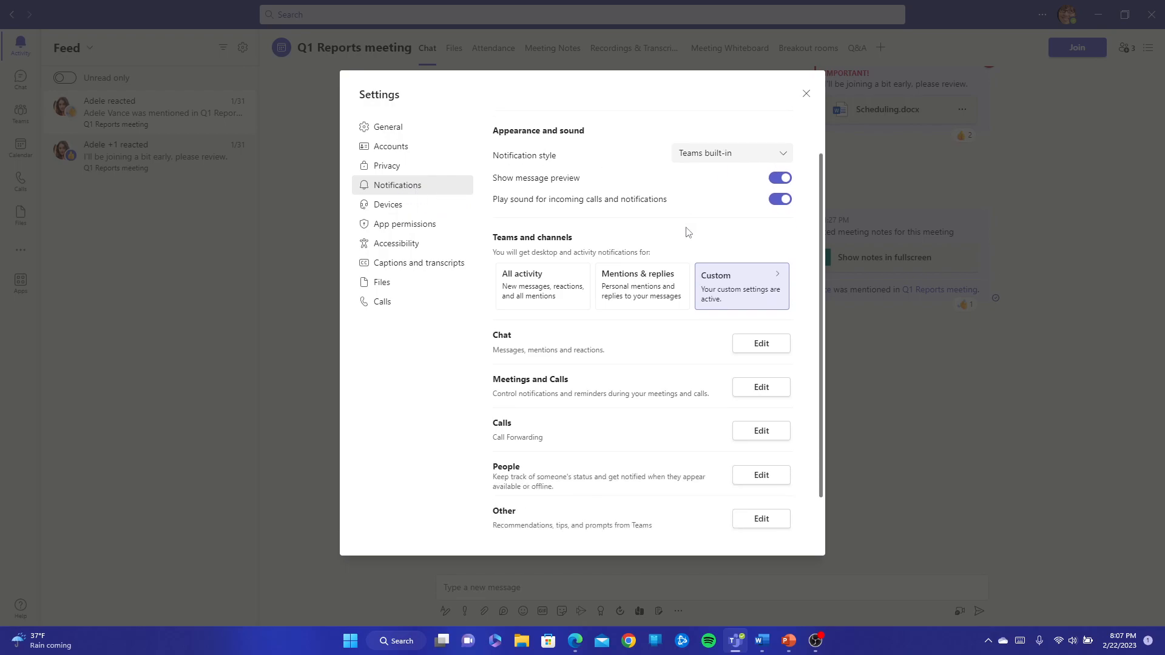
scroll(687, 232, up, 3)
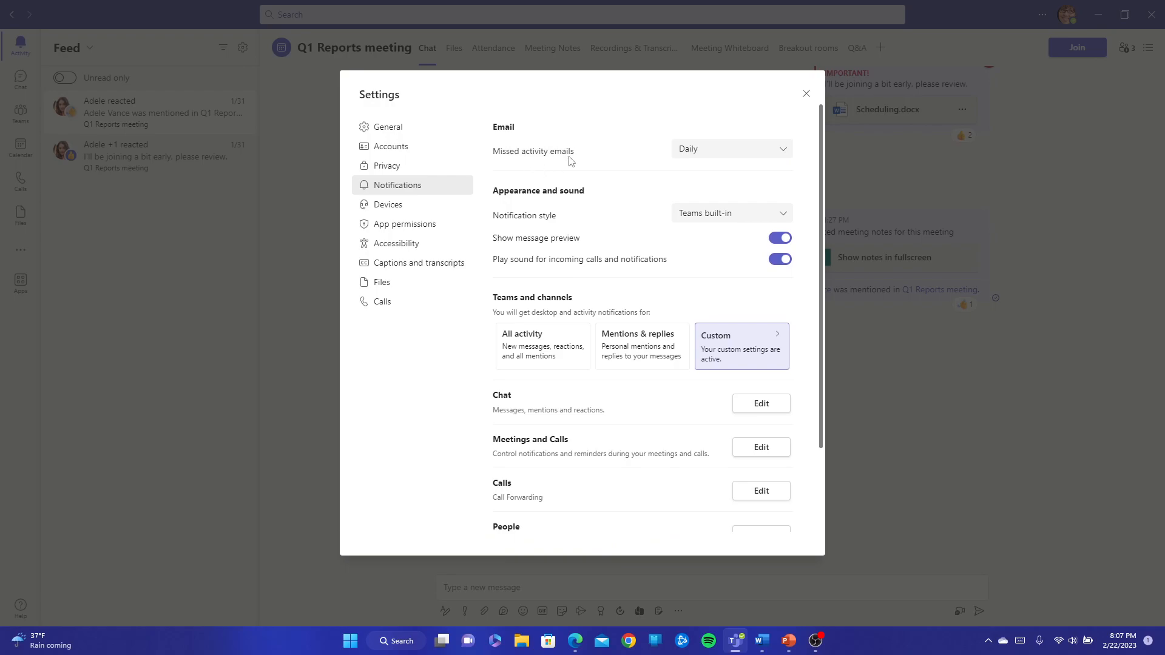
click(787, 152)
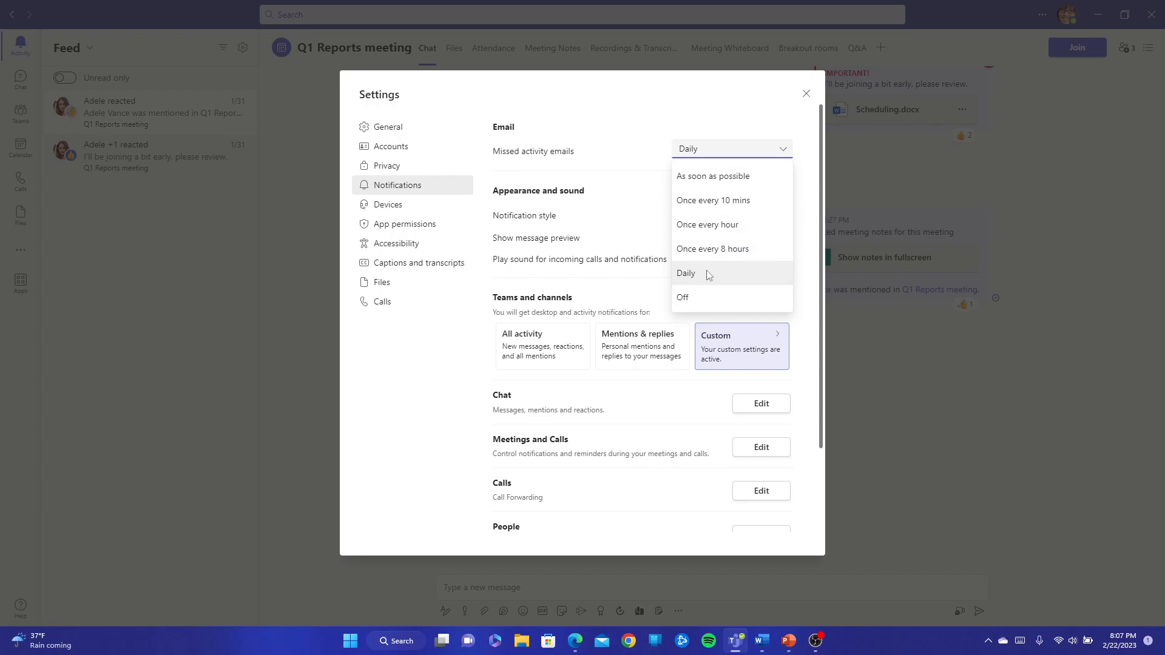
click(715, 285)
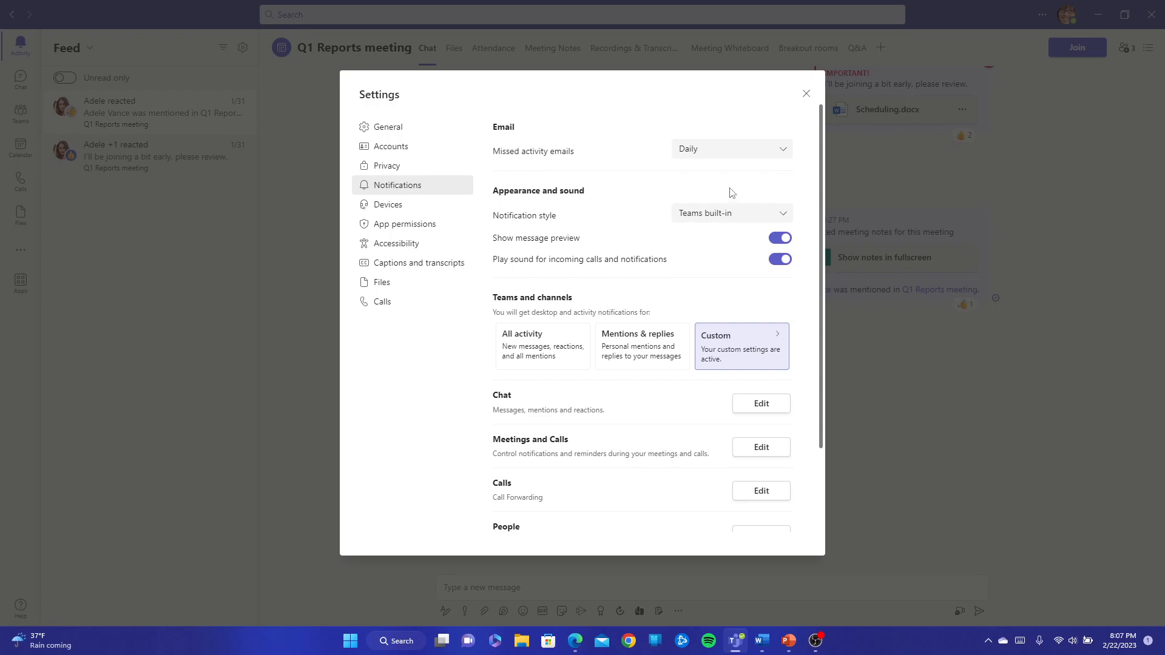
scroll(673, 213, down, 2)
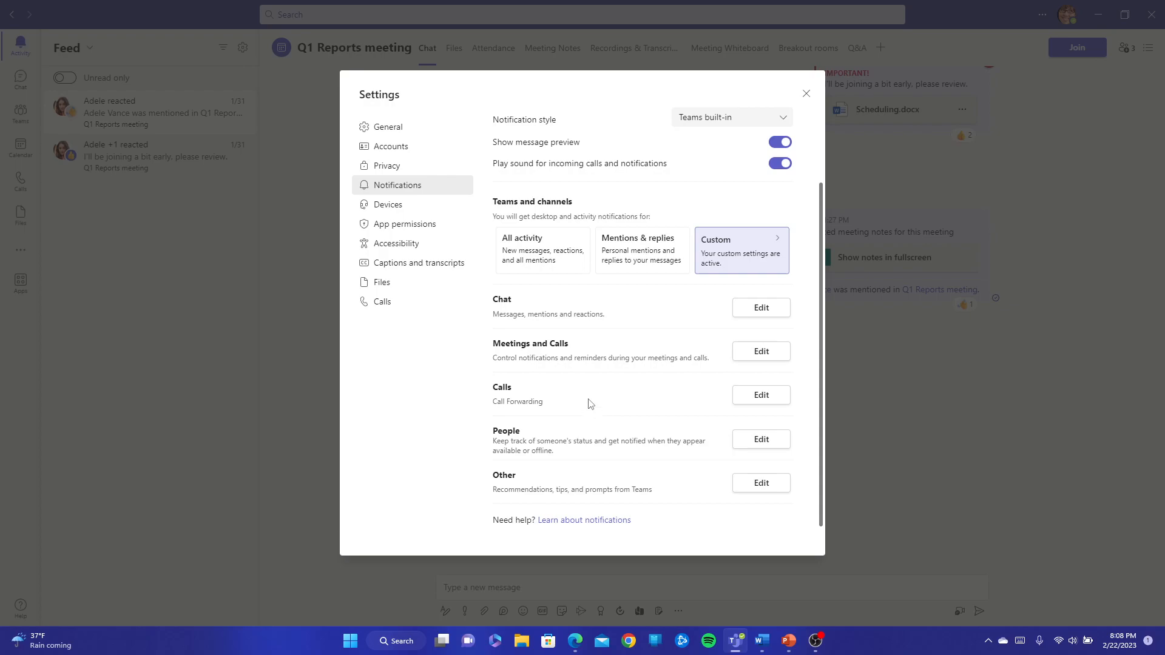
click(806, 94)
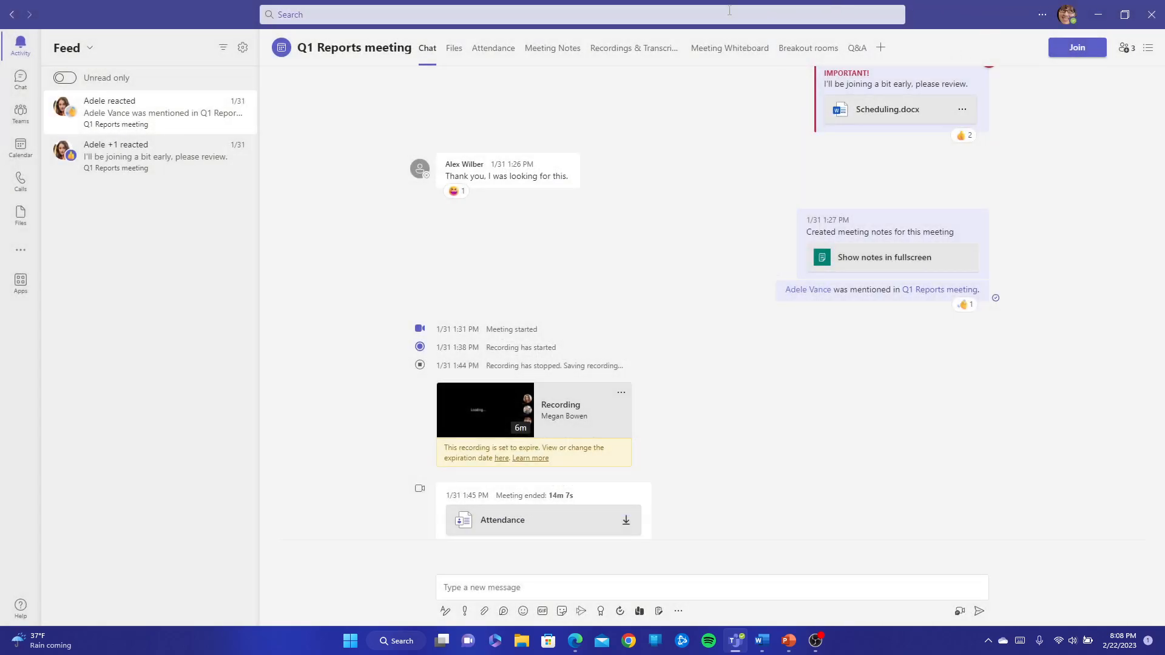
- Search for "plan" and review the matching results for messages and people
click(586, 10)
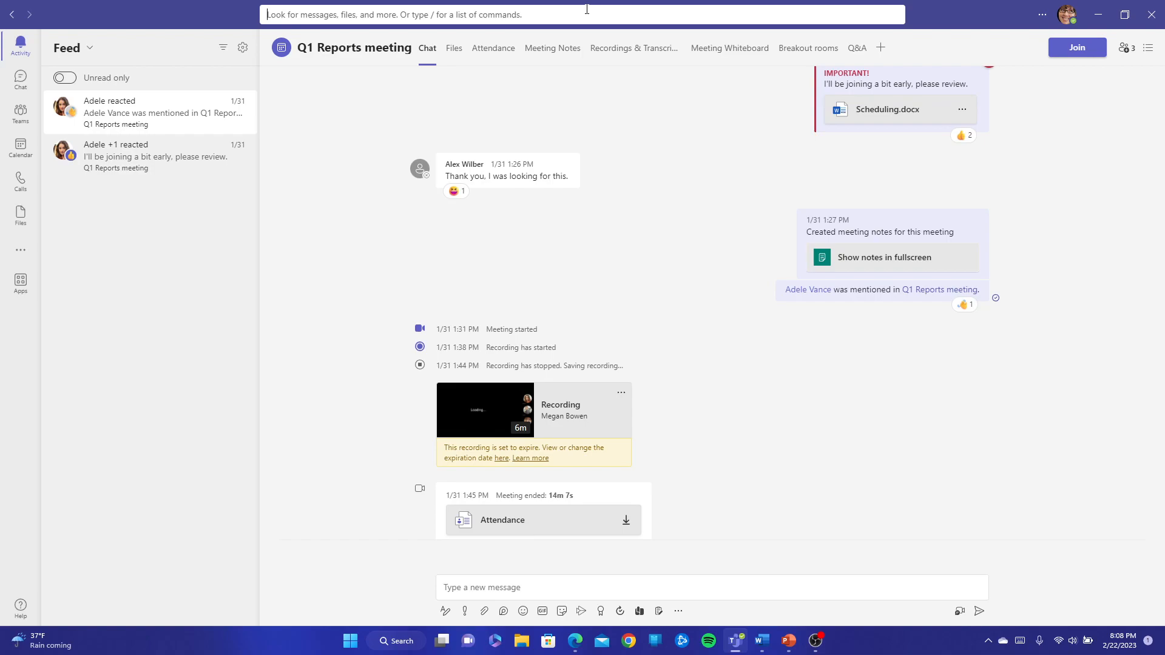
text(plan)
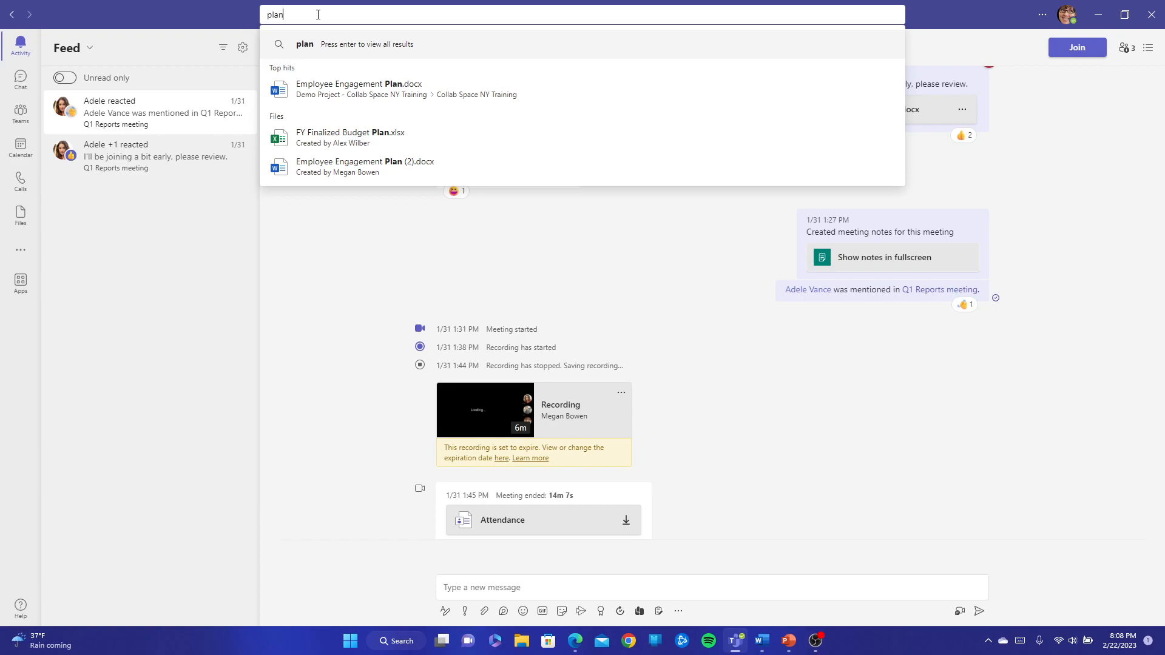
key(Return)
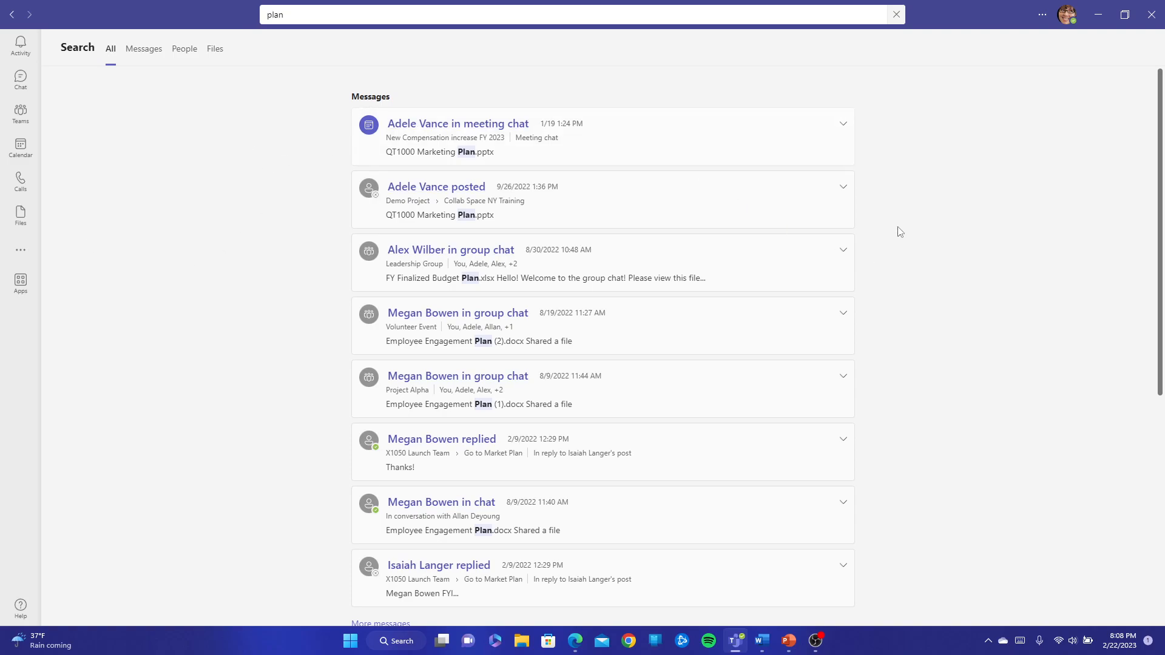
click(145, 62)
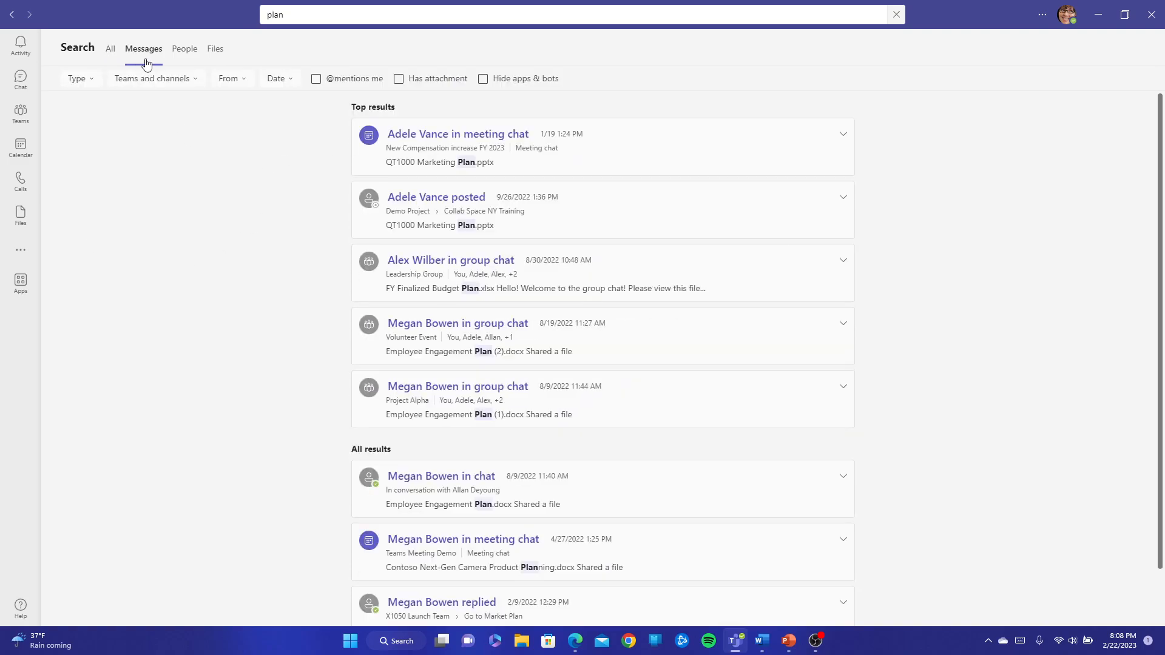
click(189, 87)
click(189, 85)
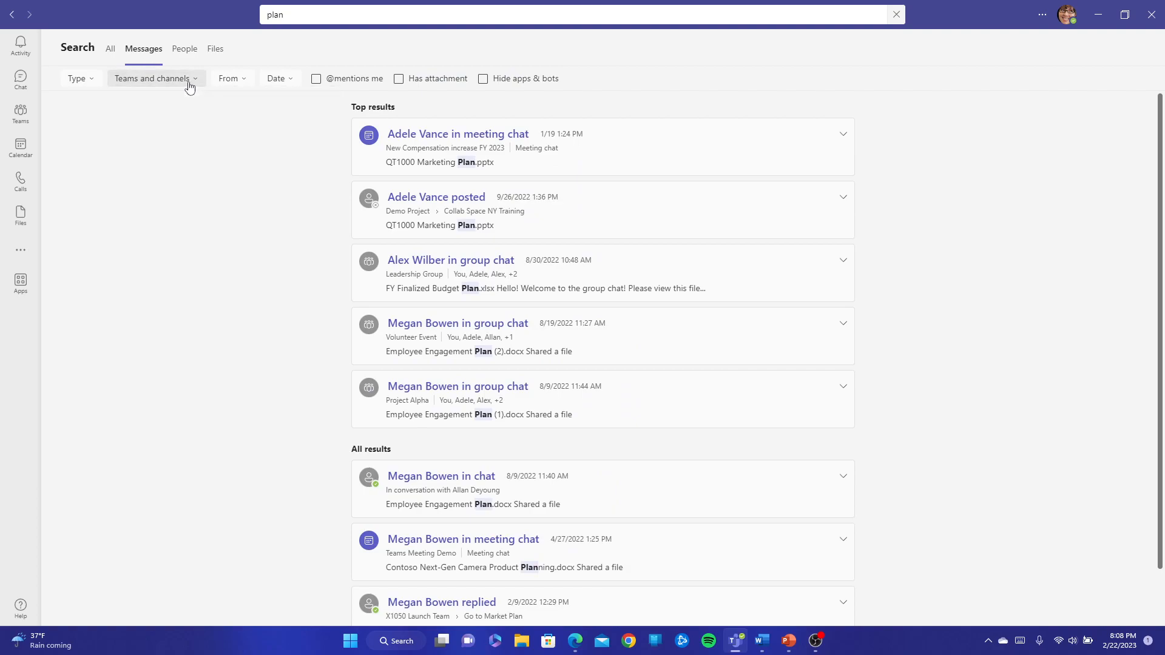
click(192, 59)
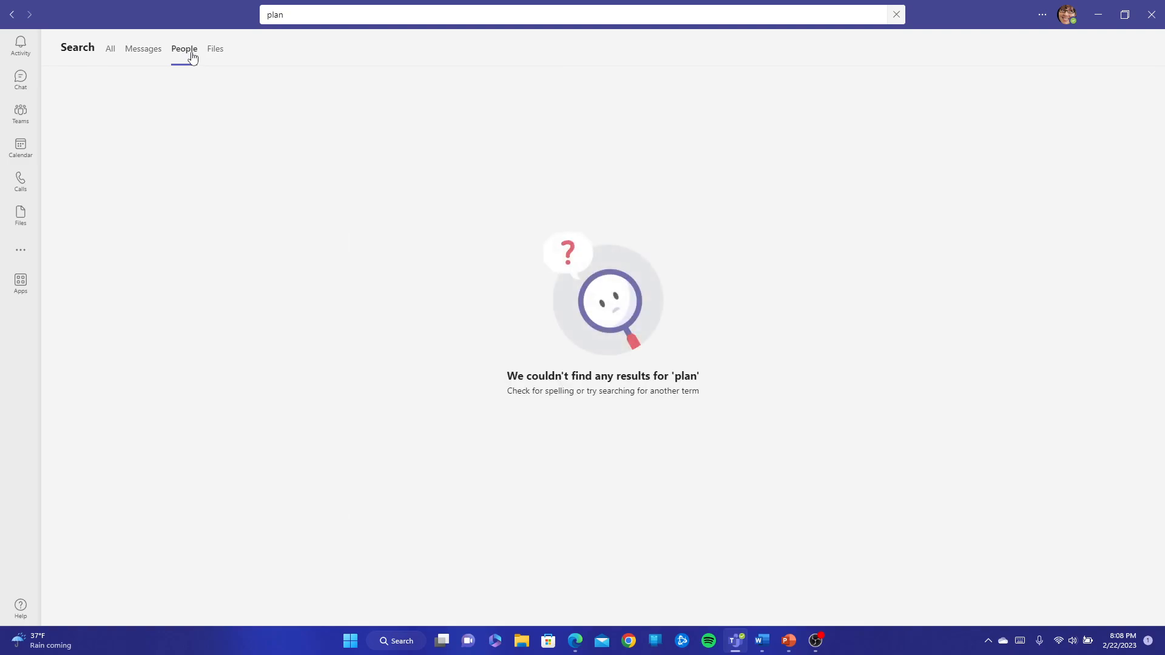
- Review the file results for "plan" and the file types available for filtering them
click(220, 56)
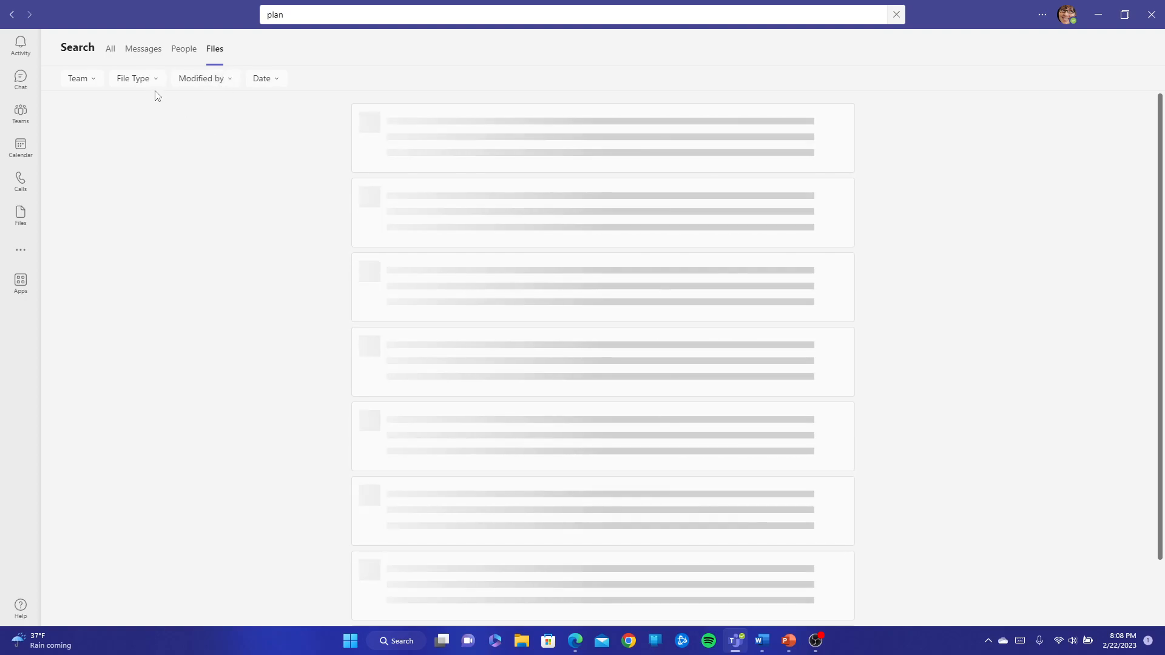
click(134, 80)
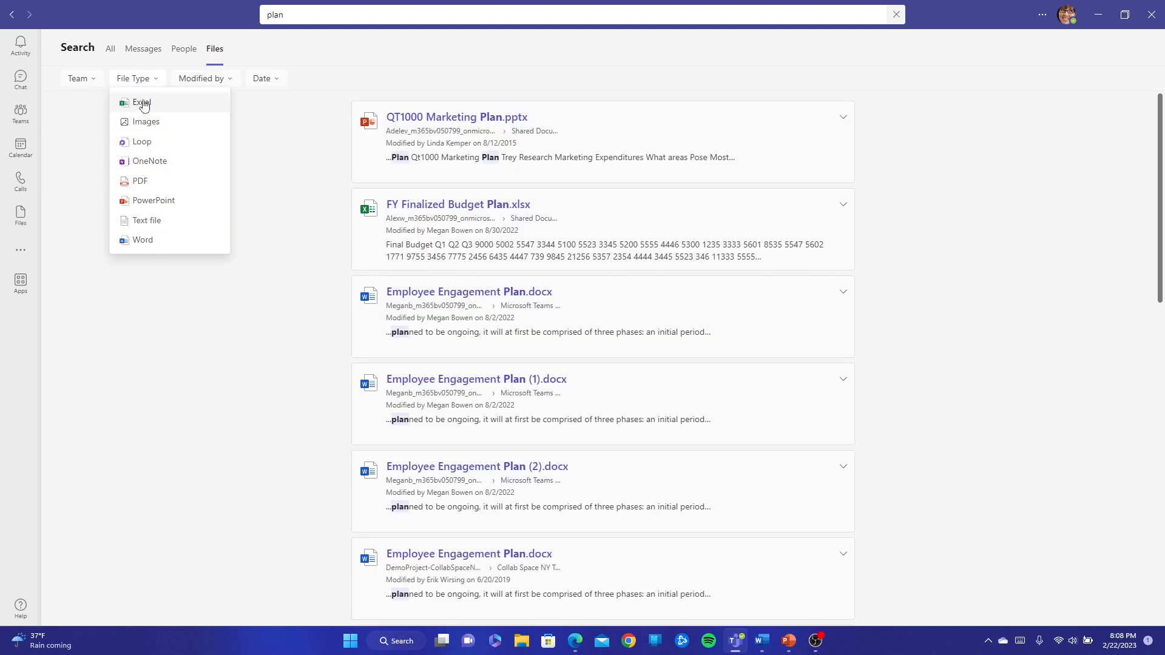
click(271, 157)
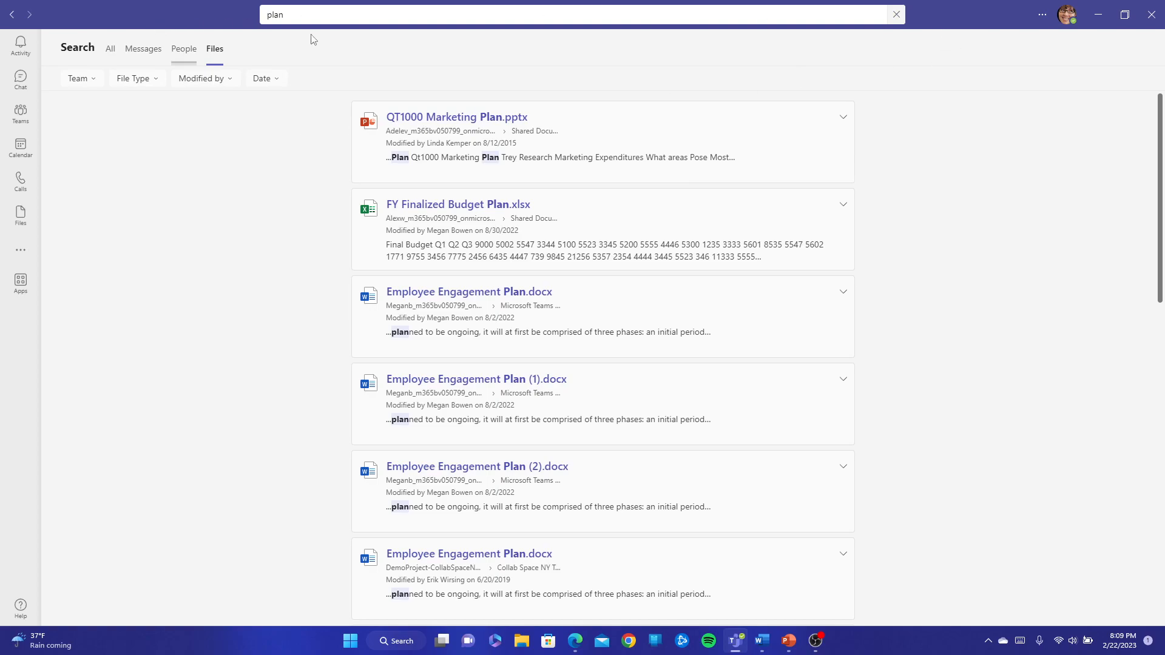
- Clear the search term and view the history of recently visited locations
click(896, 16)
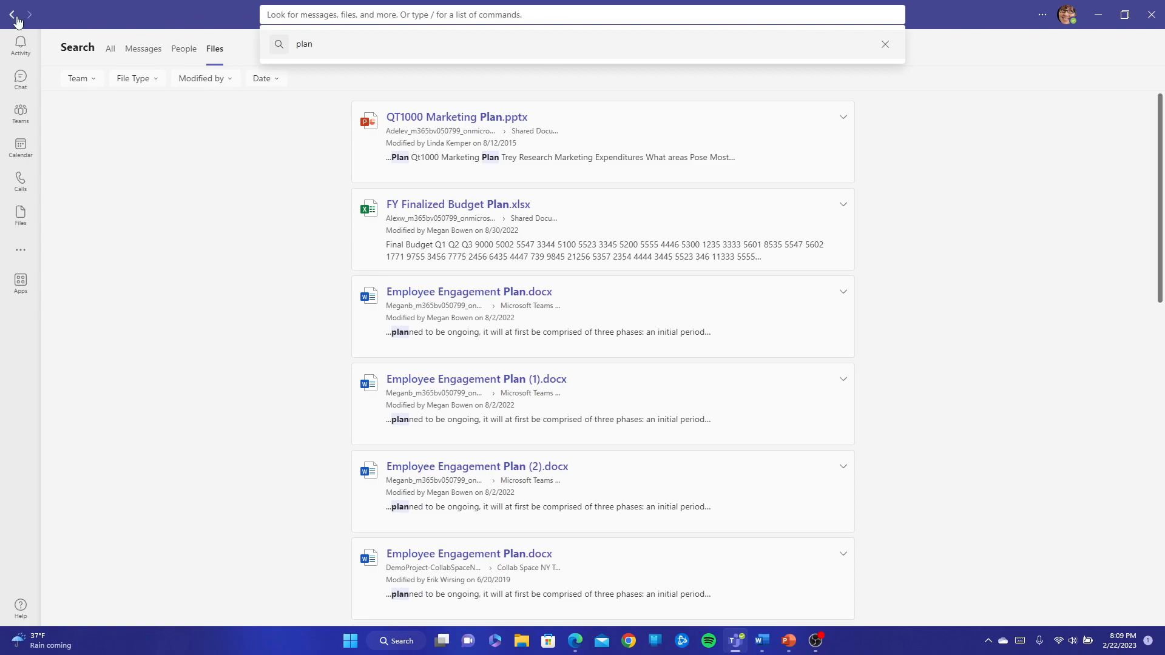
mouse_move(13, 16)
click(9, 18)
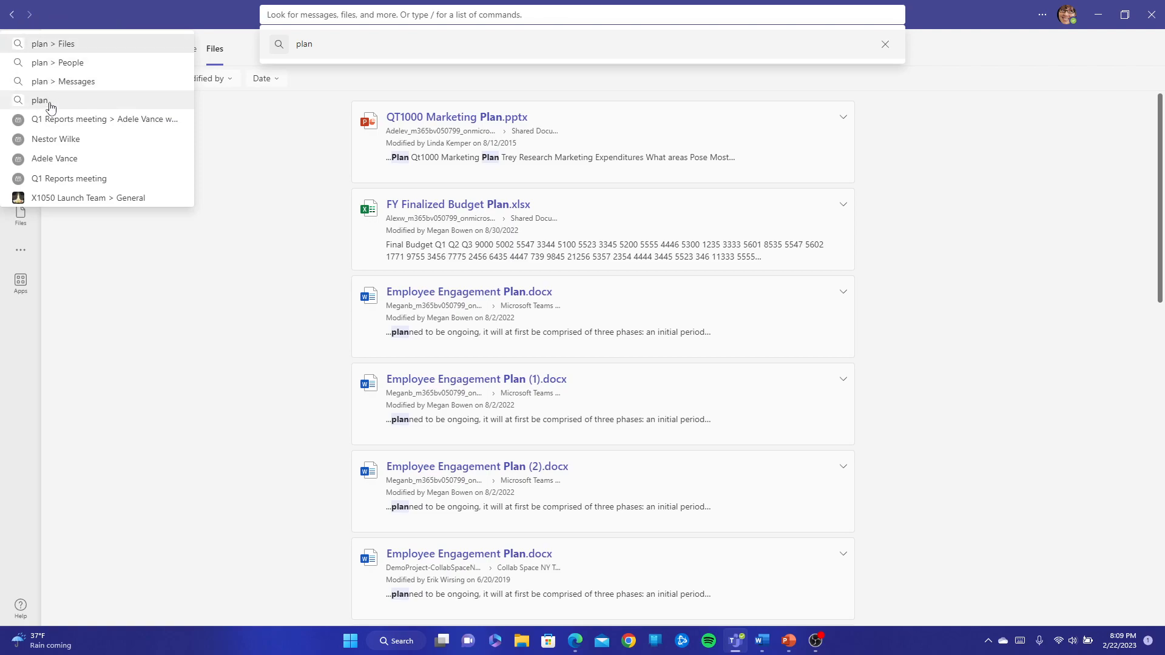
click(280, 157)
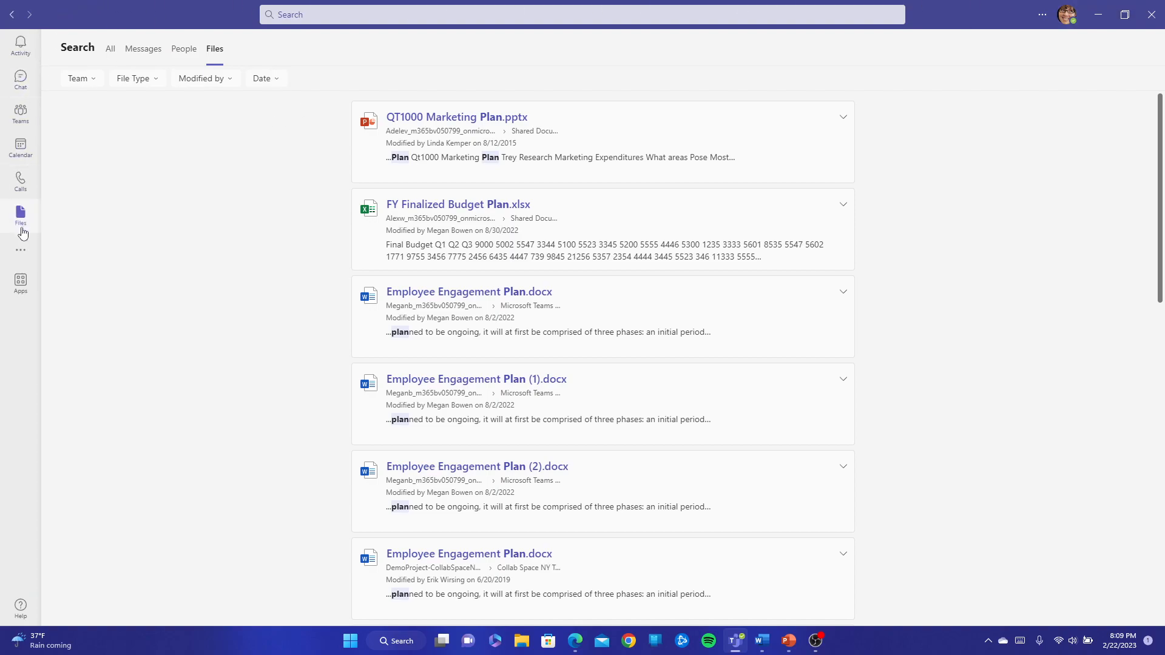
- Return to the activity feed and review its filter categories and notification settings
click(18, 57)
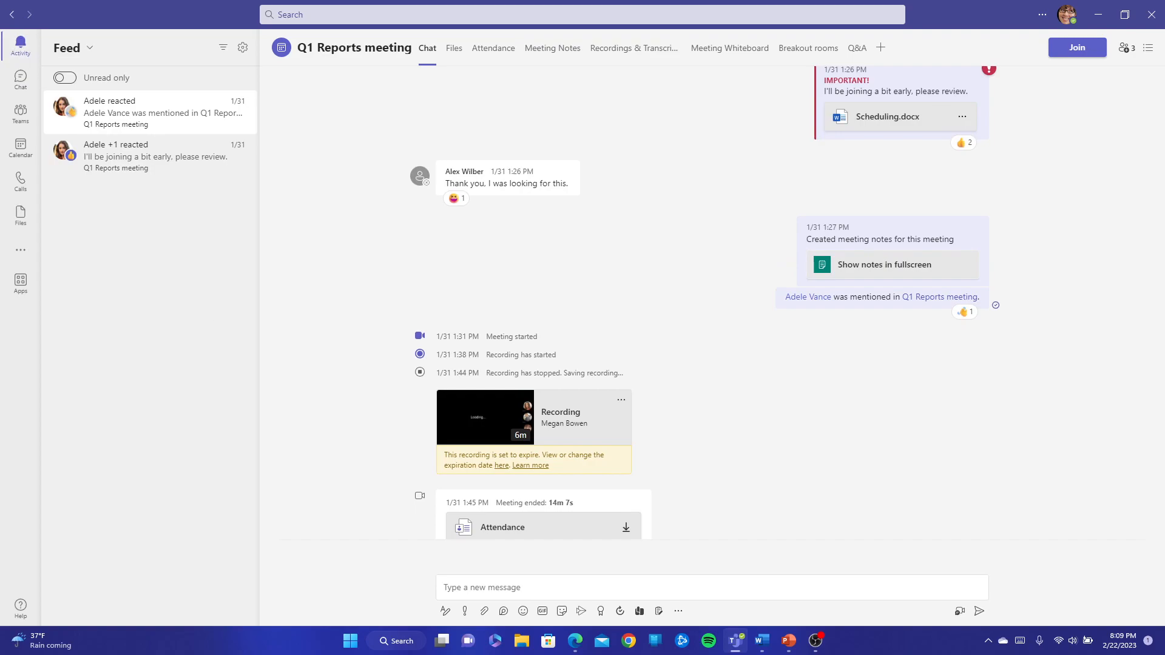
key(alt+Tab)
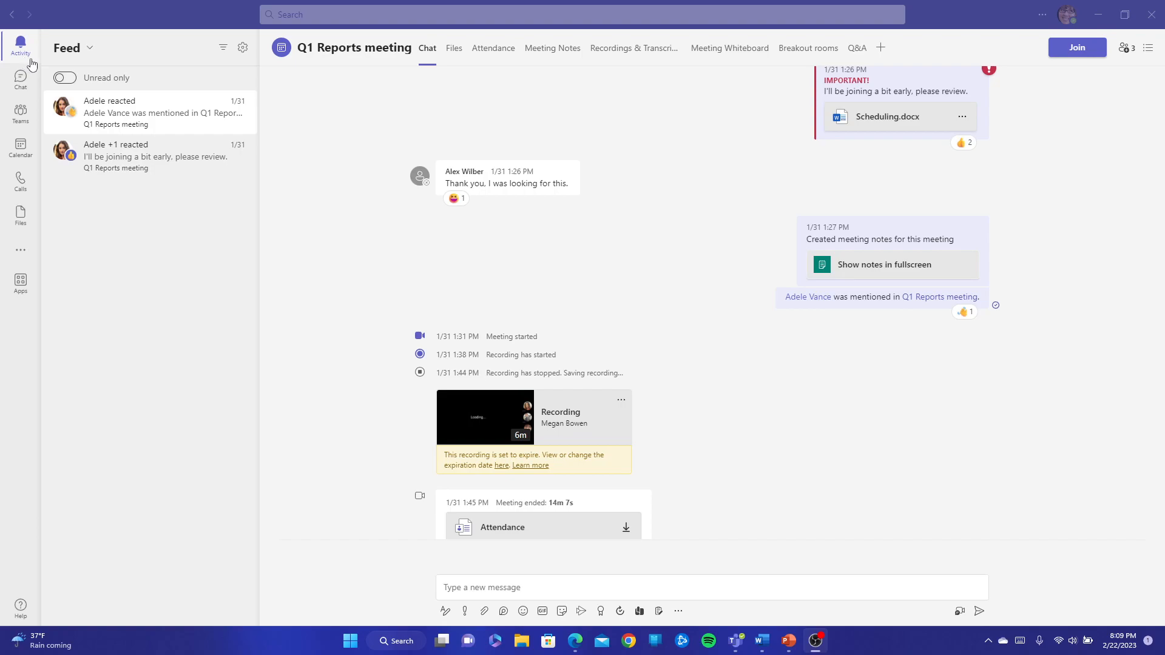
click(222, 48)
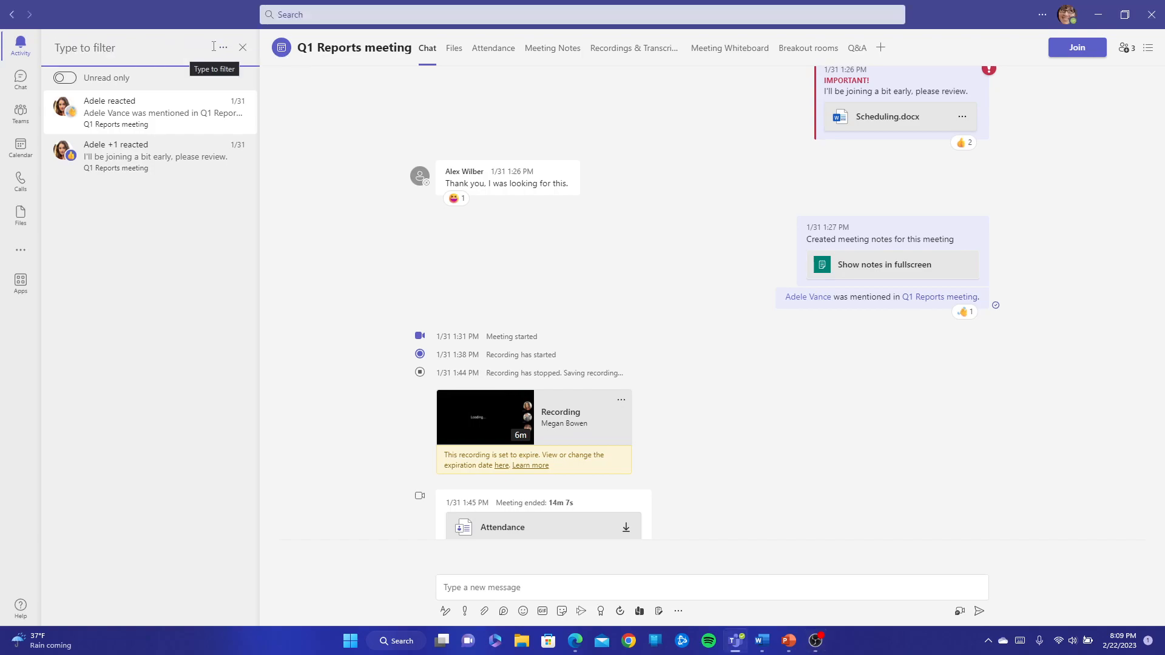
click(223, 49)
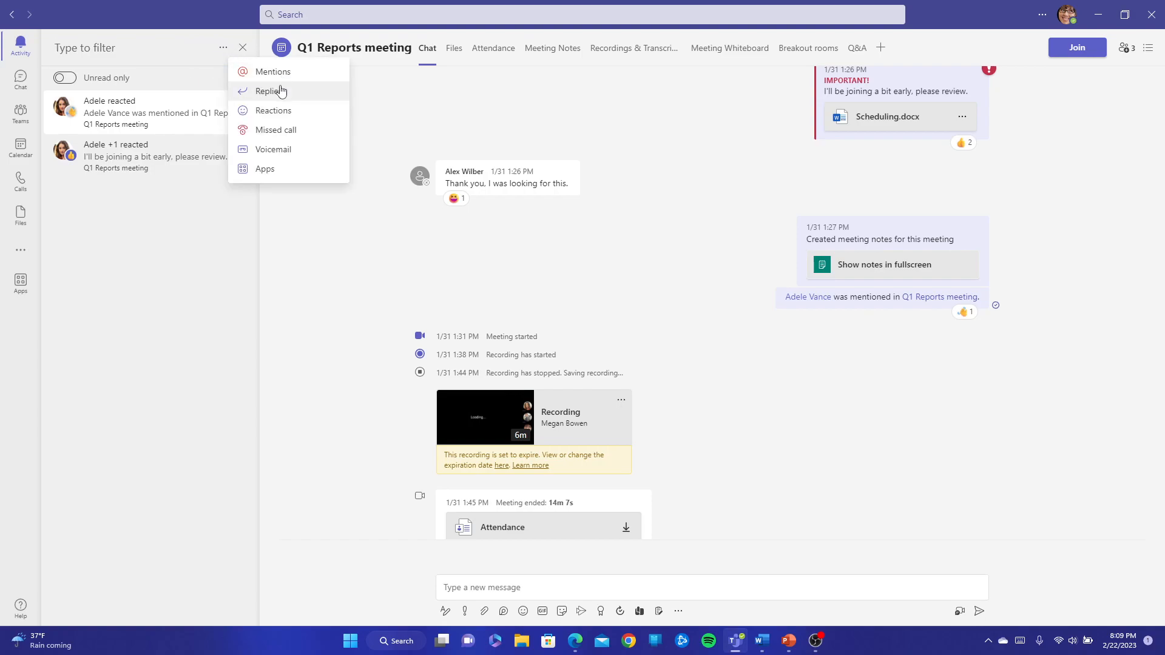
click(212, 199)
click(243, 48)
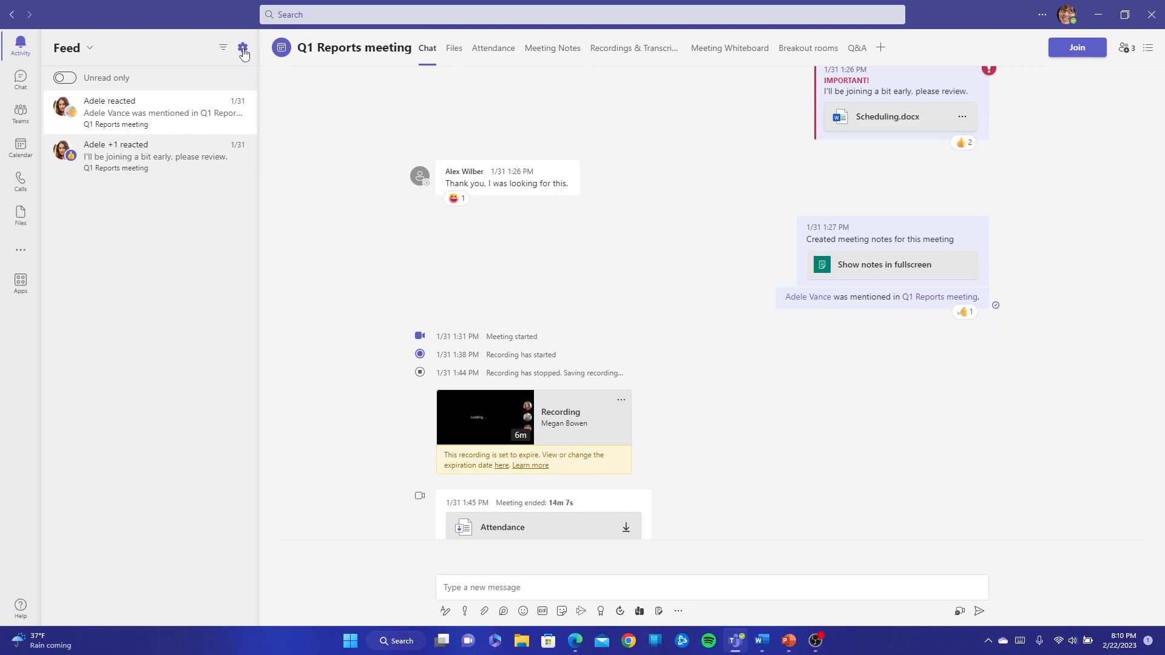
click(243, 49)
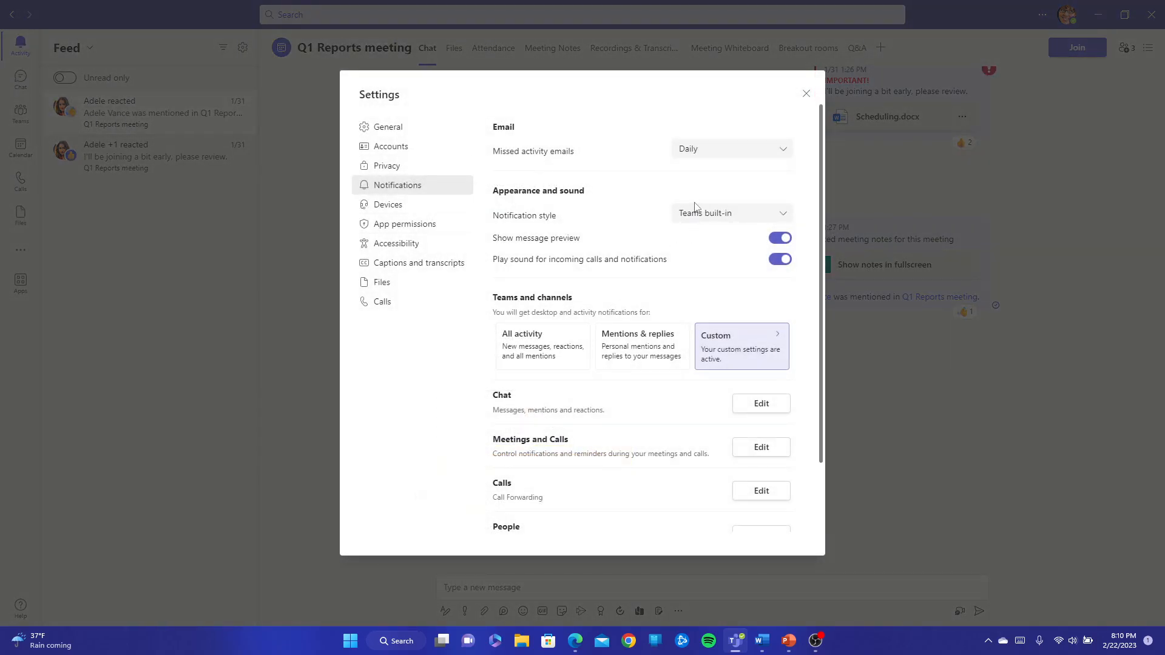
click(806, 94)
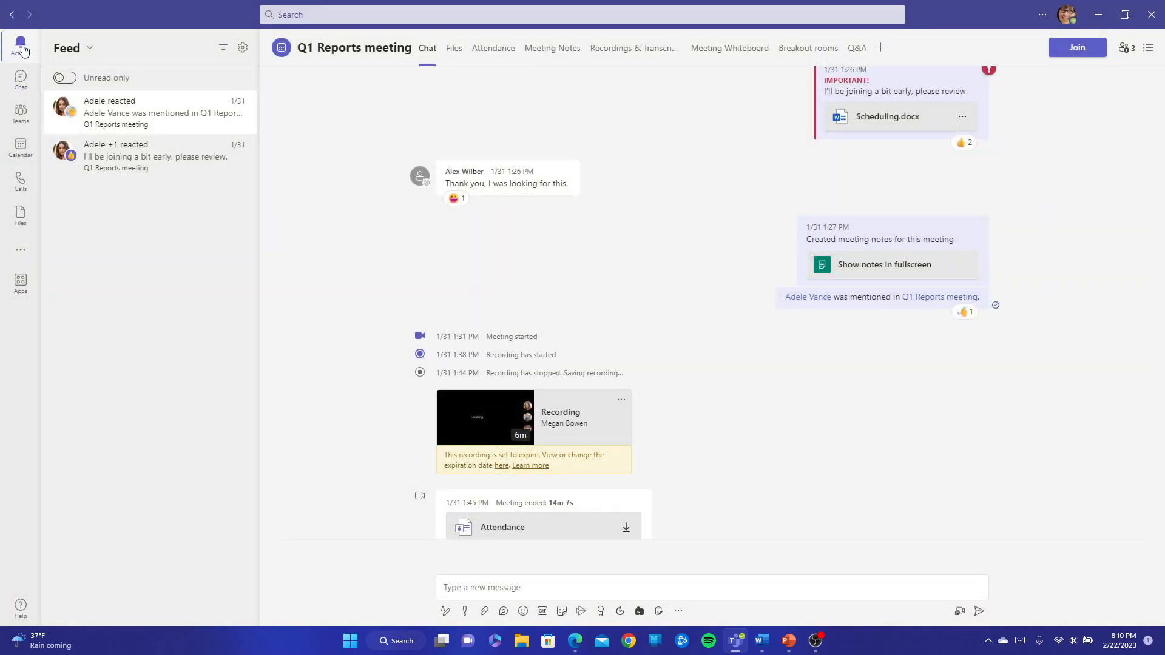
- Show the chat list, collapse the Recent and Pinned sections, and expand both again
click(21, 83)
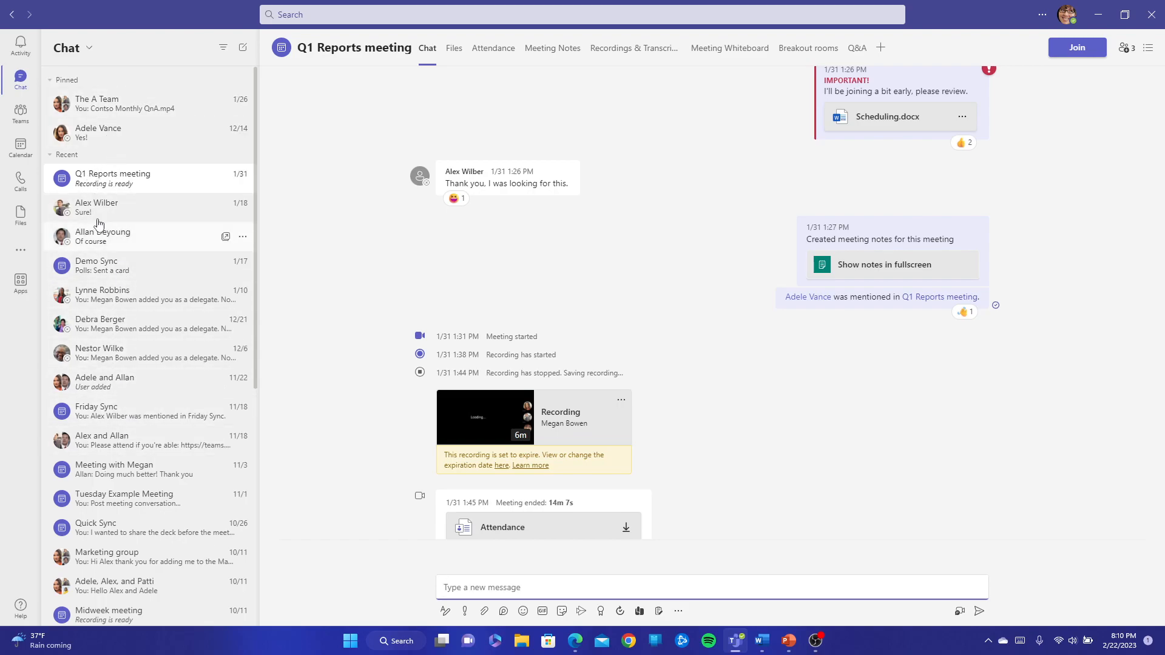
click(50, 156)
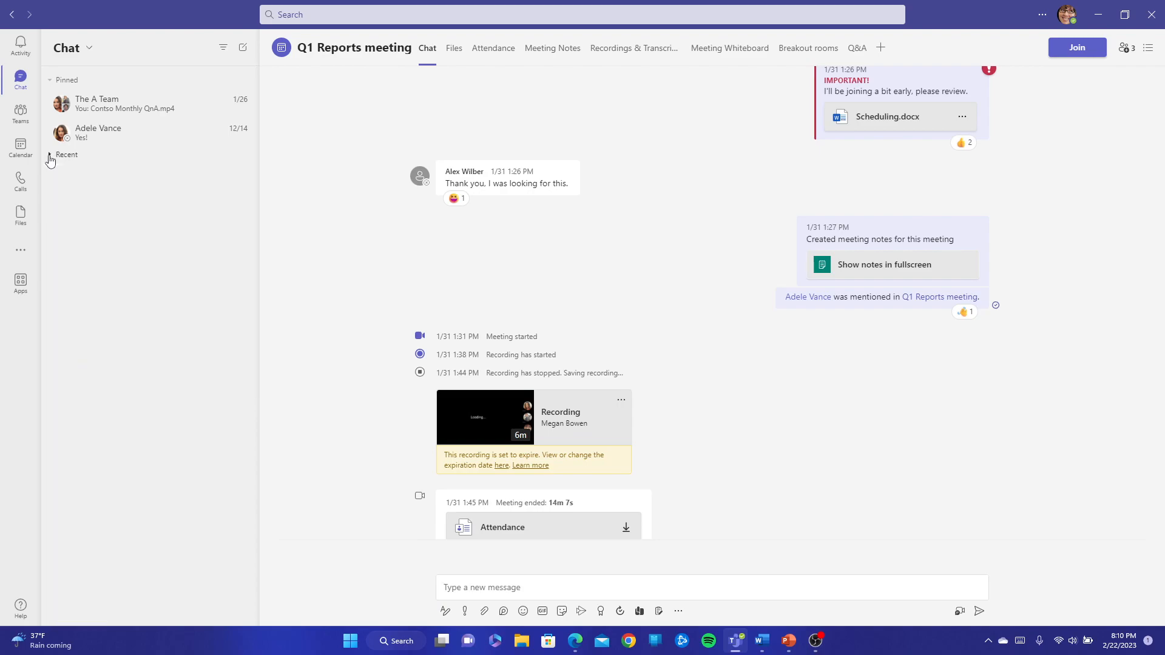
click(64, 80)
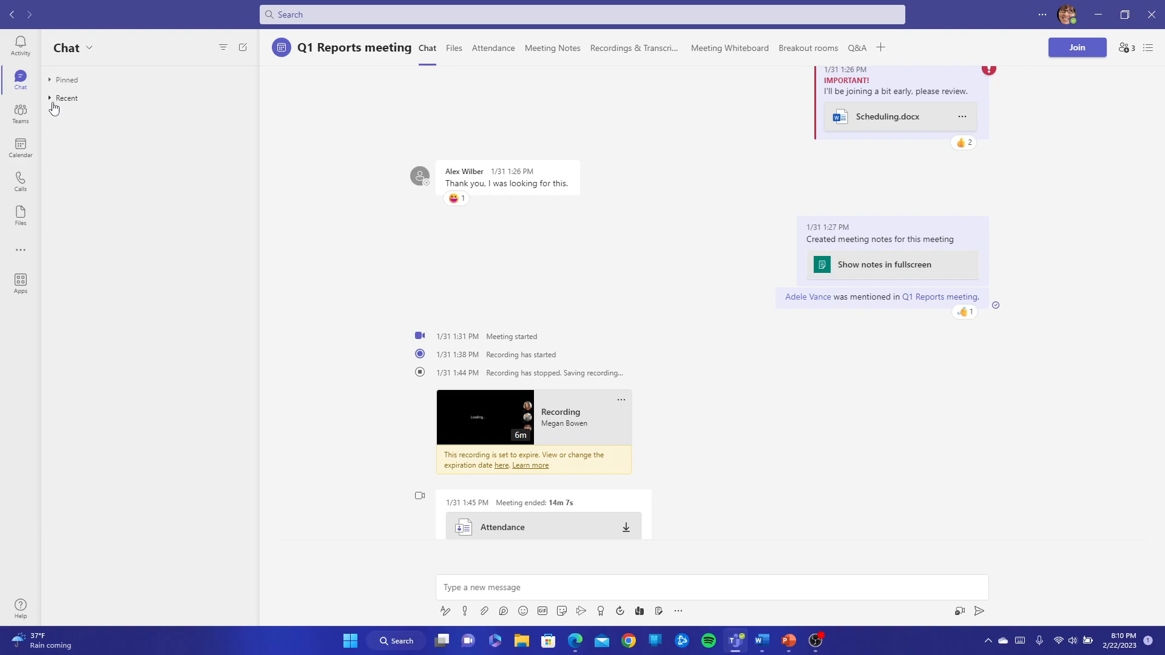
click(53, 103)
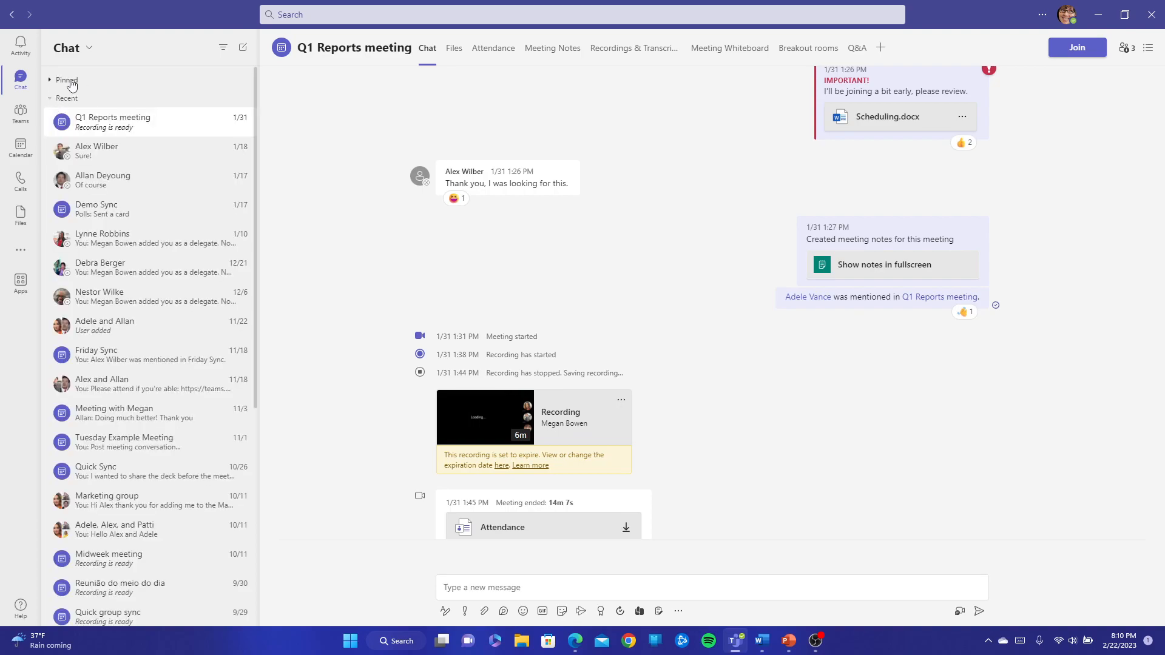
click(68, 80)
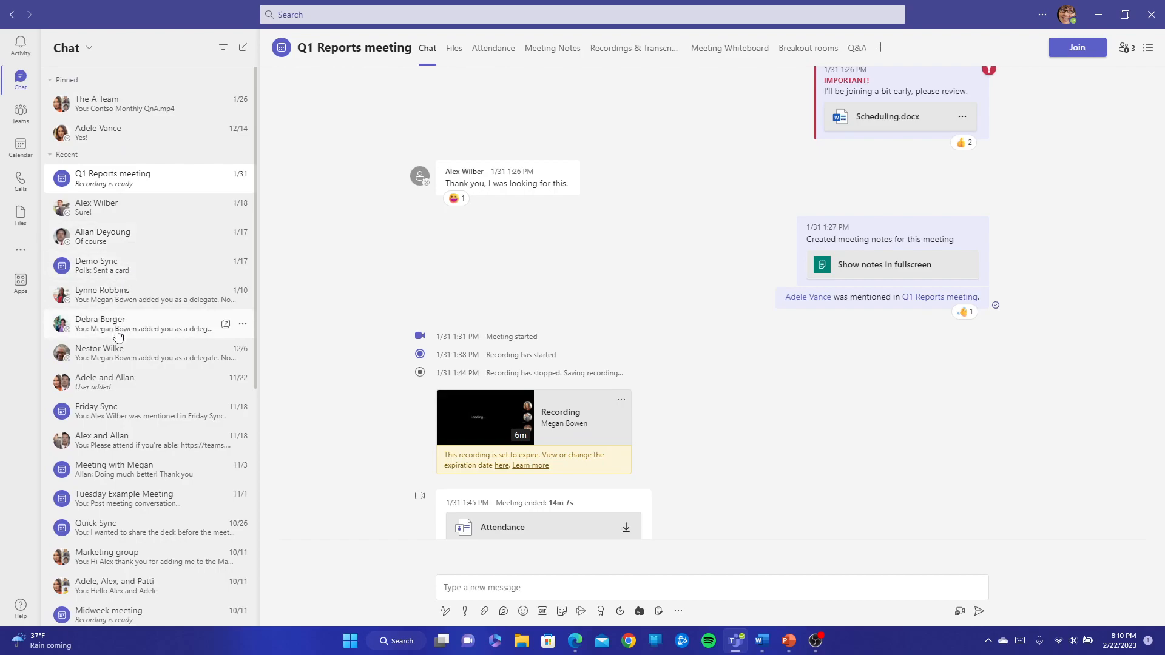
- Pin the recent chat dated 12/21 and move it above the other pinned chats
click(243, 326)
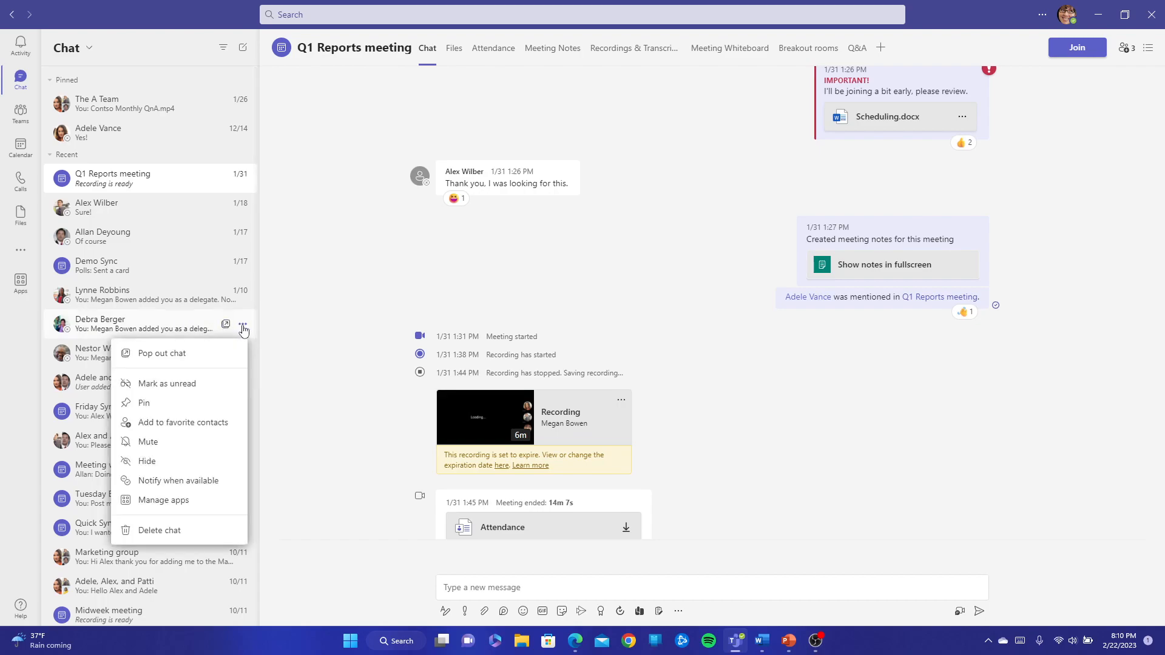
click(143, 404)
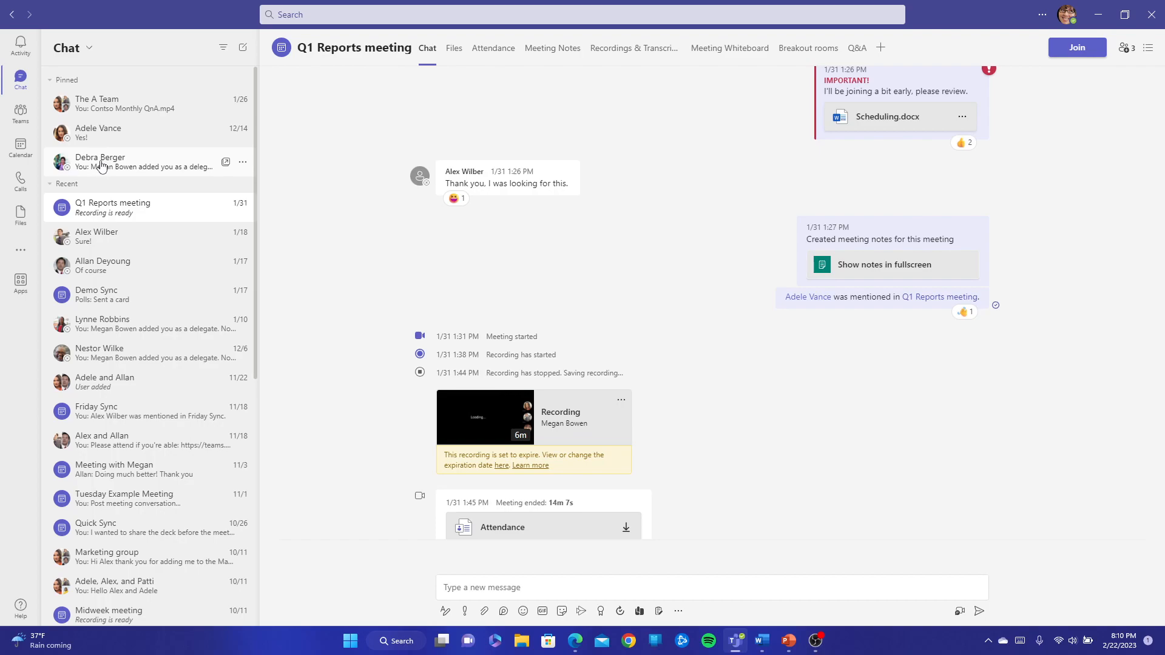
drag(101, 165, 75, 110)
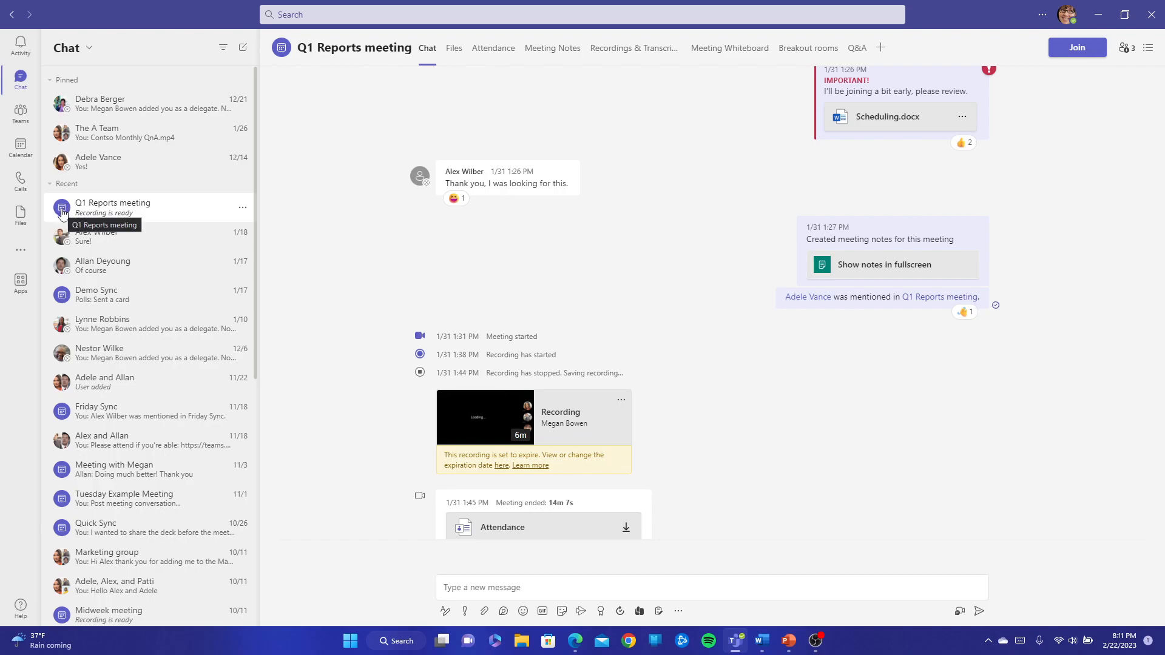
- Start a new chat with the accountant and send the message "Hey Hows it going?"
click(243, 50)
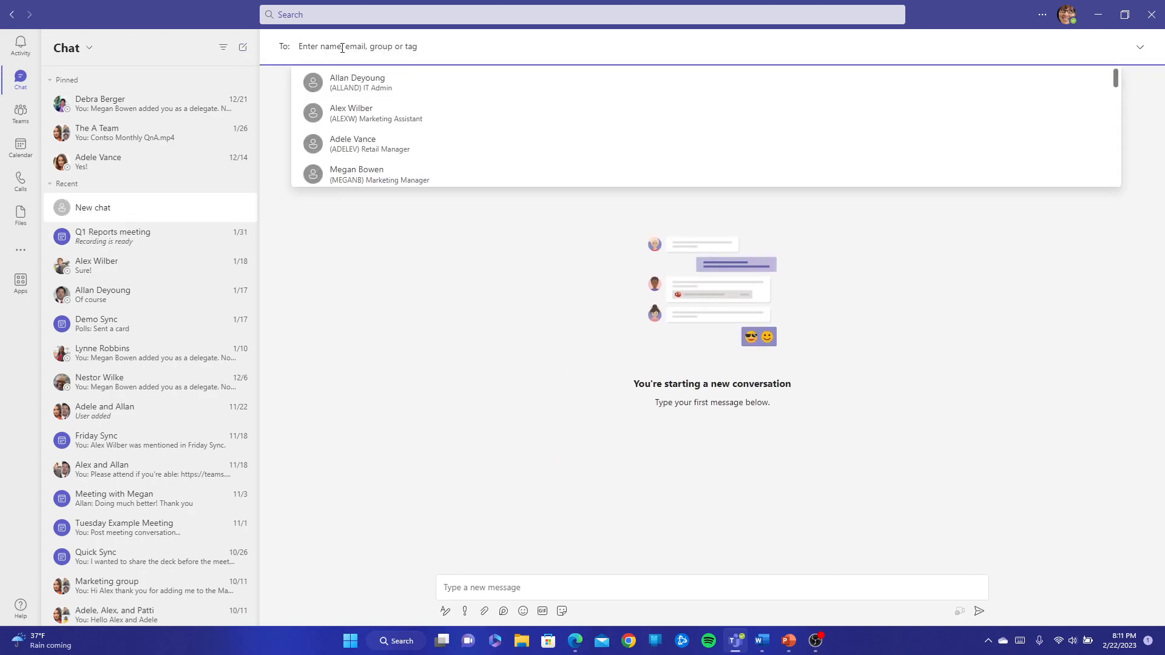
text(pra)
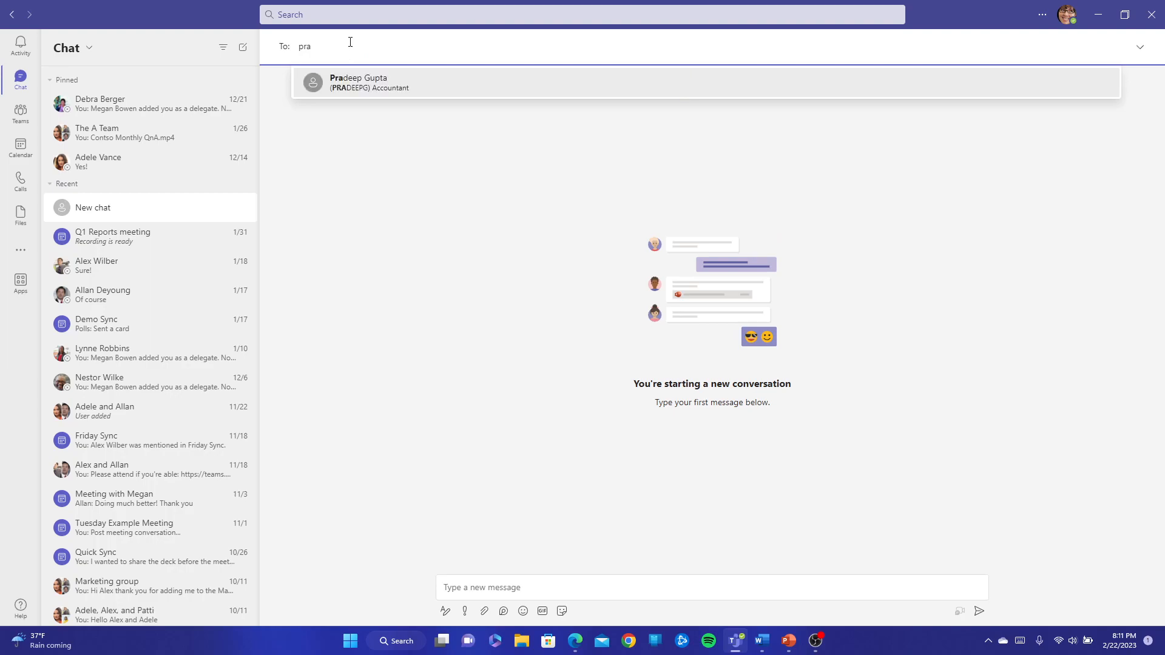
click(369, 83)
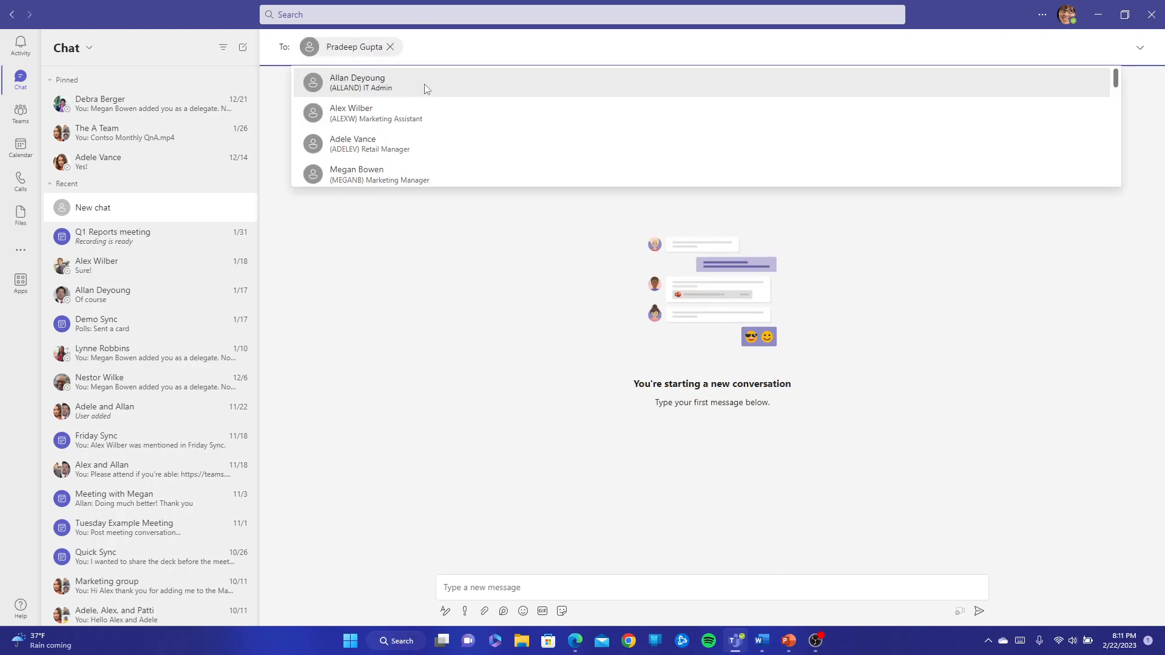
click(502, 390)
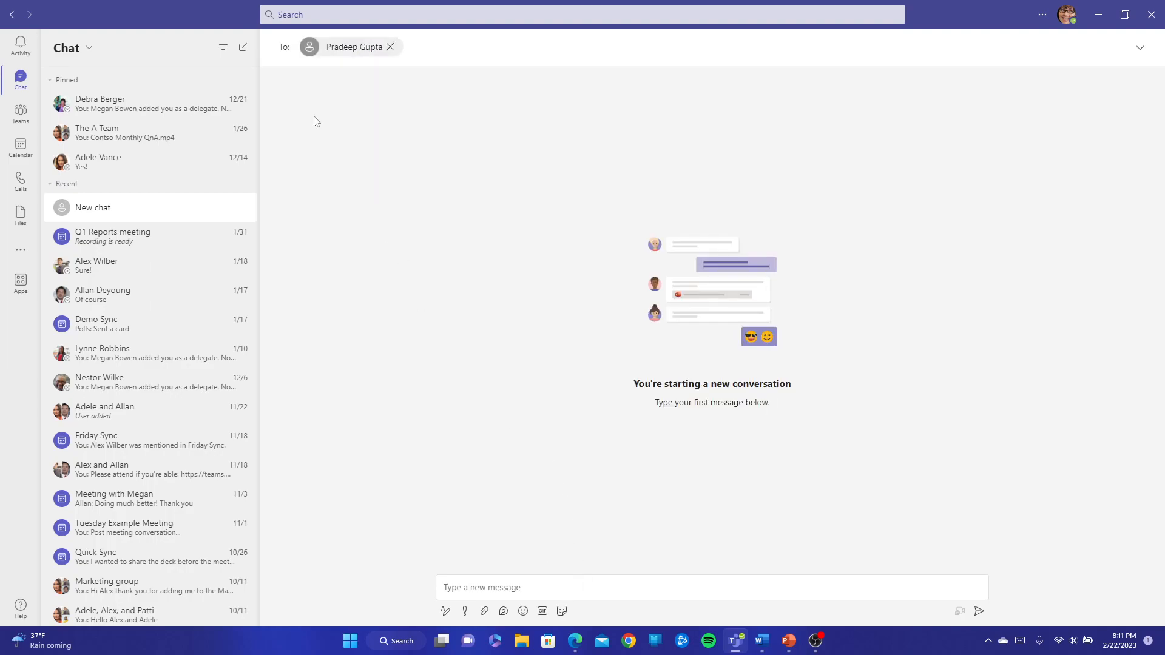
click(532, 589)
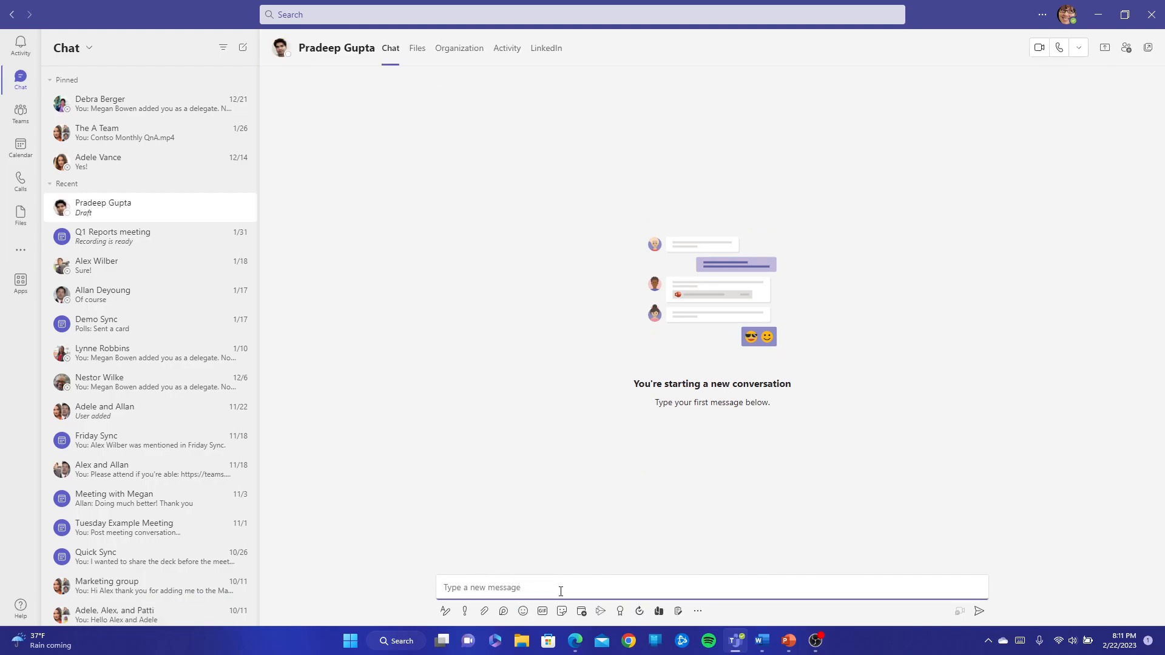
text(H)
key(Return)
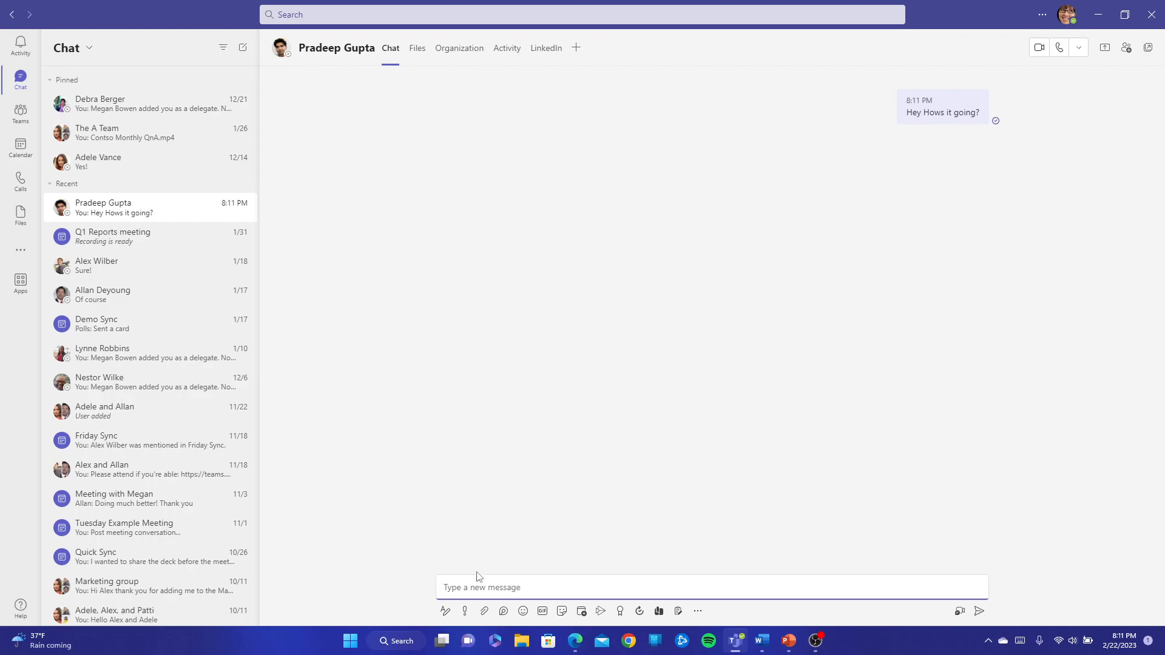
- Expand the message formatting options and review the Standard, Important and Urgent delivery options without changing the selection
click(446, 611)
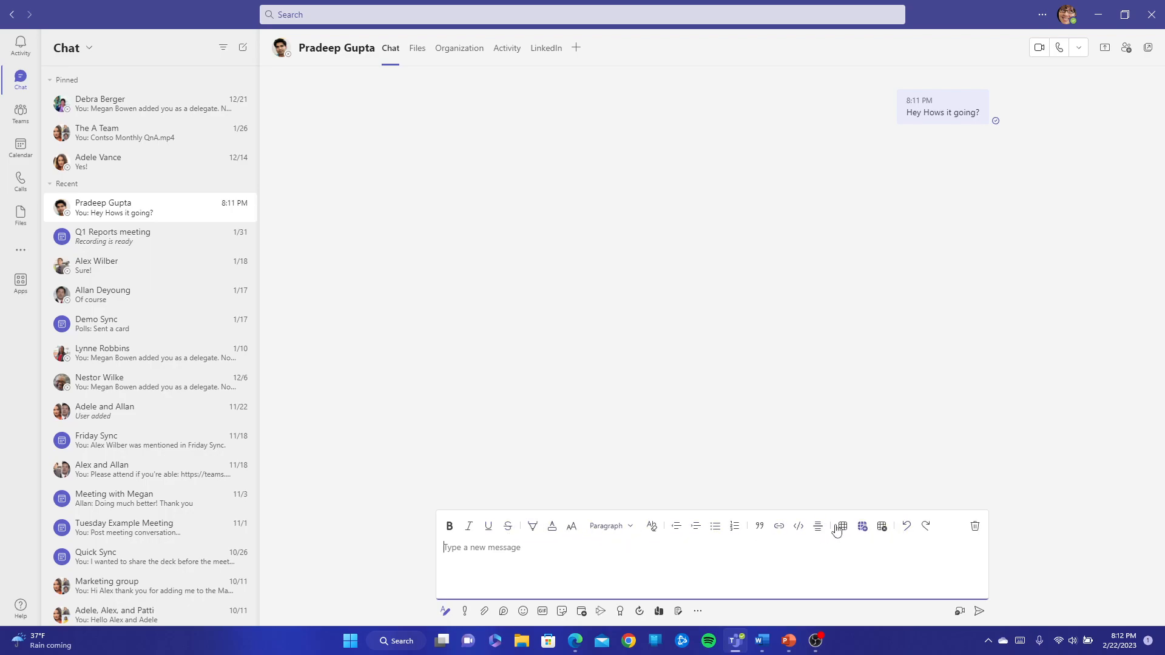
click(465, 612)
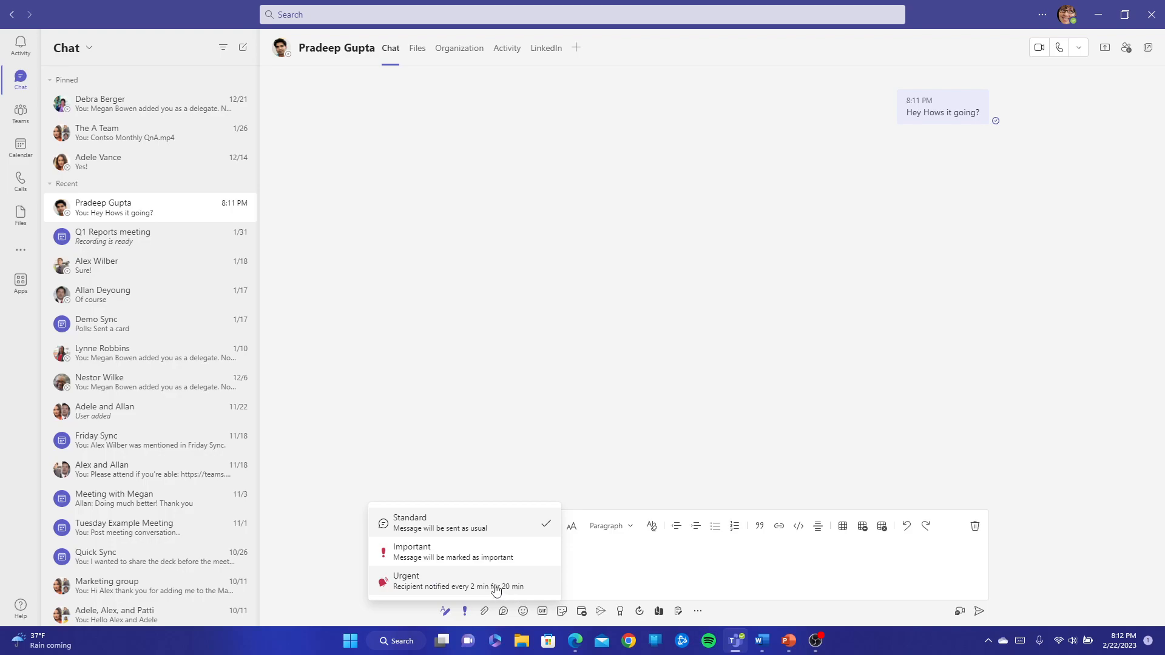
click(533, 568)
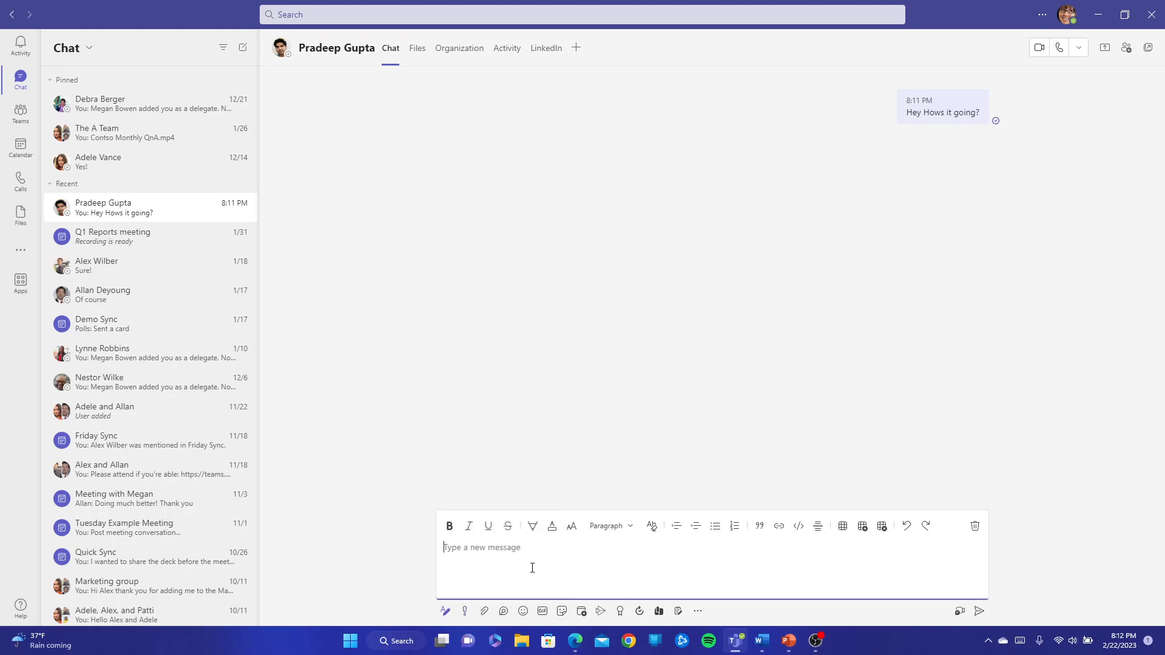
- Attach the Word file "Contoso Teams verification" from the computer's Documents folder to the new message
click(486, 613)
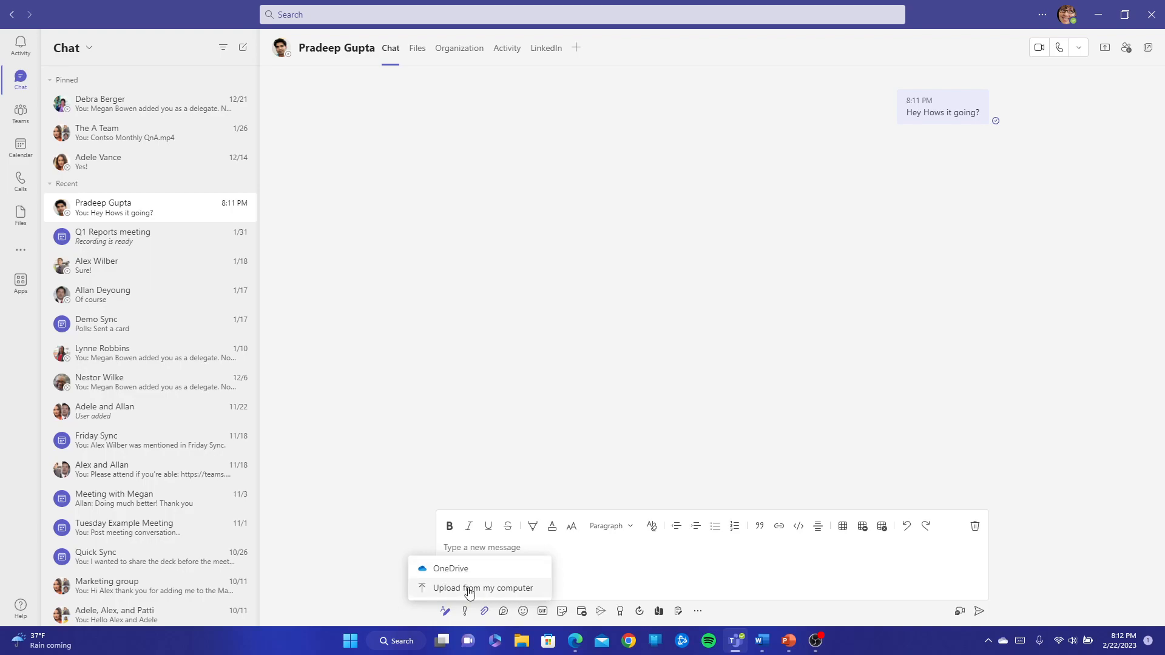
click(489, 589)
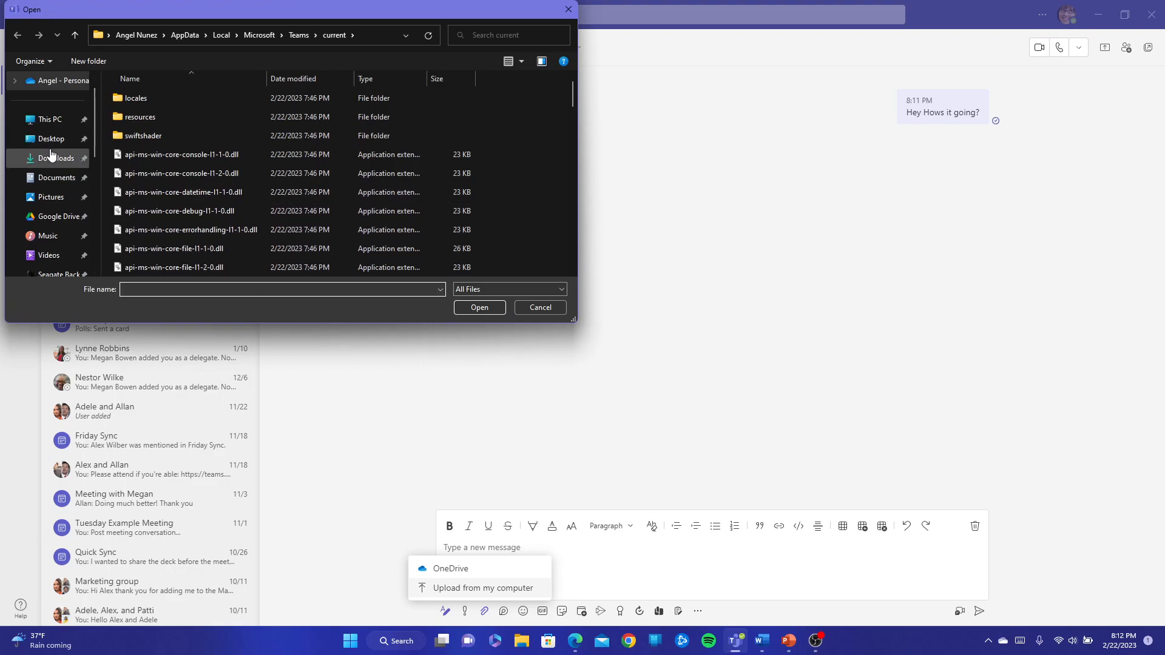
click(57, 178)
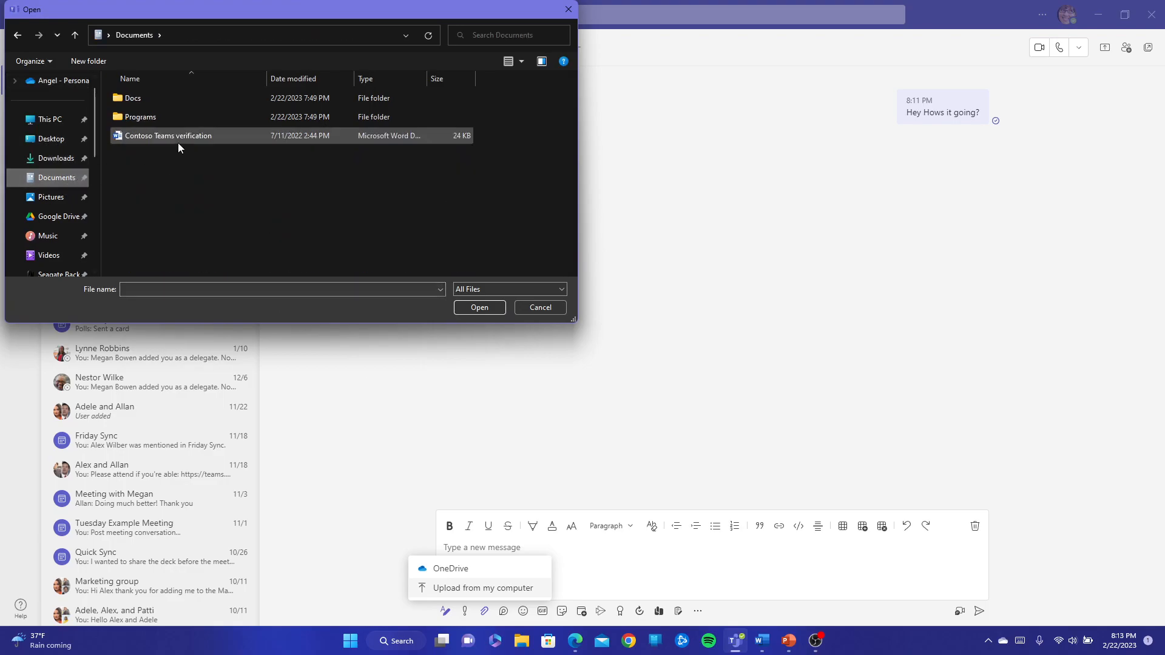
click(179, 136)
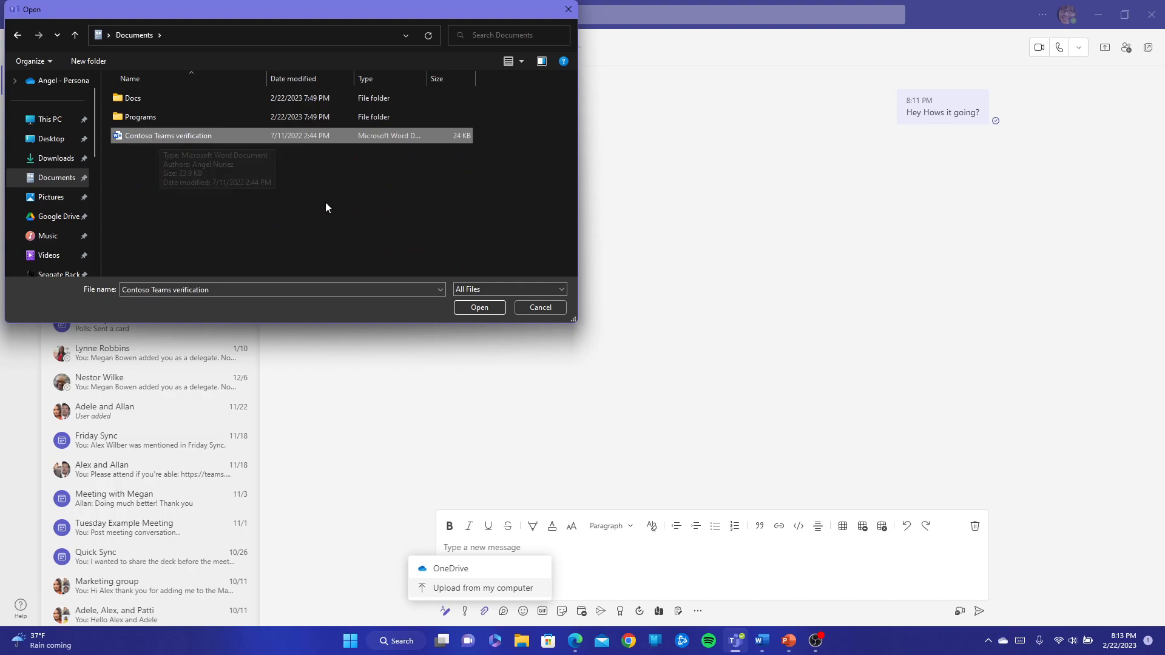
click(479, 307)
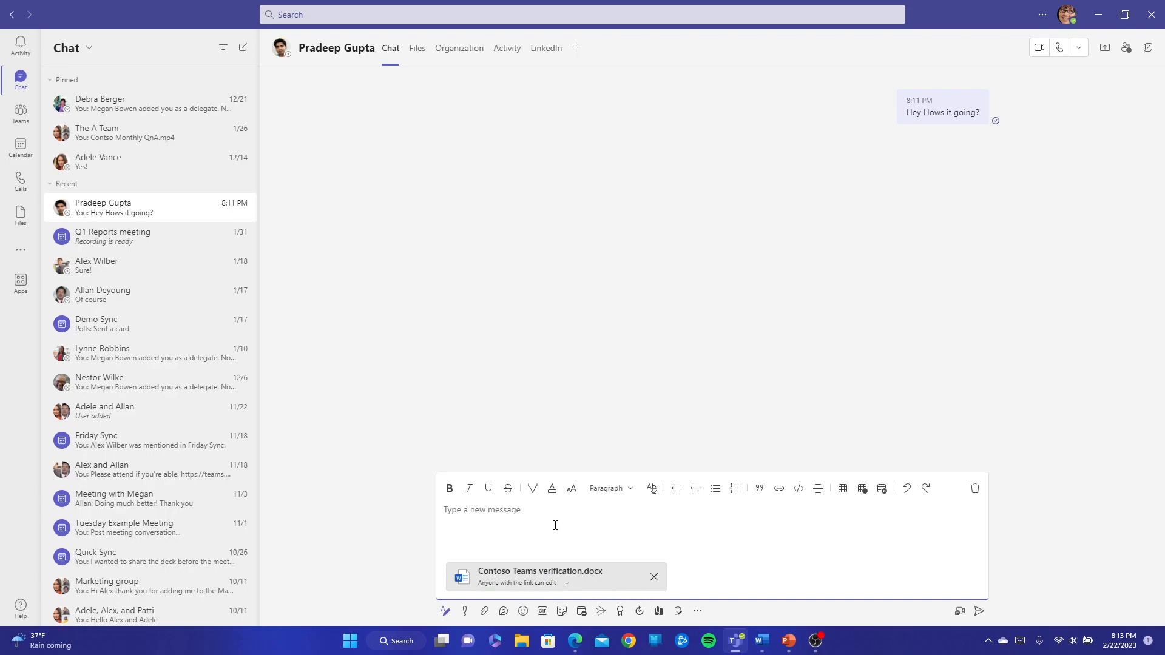
- Go through the attachment's link-sharing choices and apply People in your organization with the Can edit permission
click(559, 587)
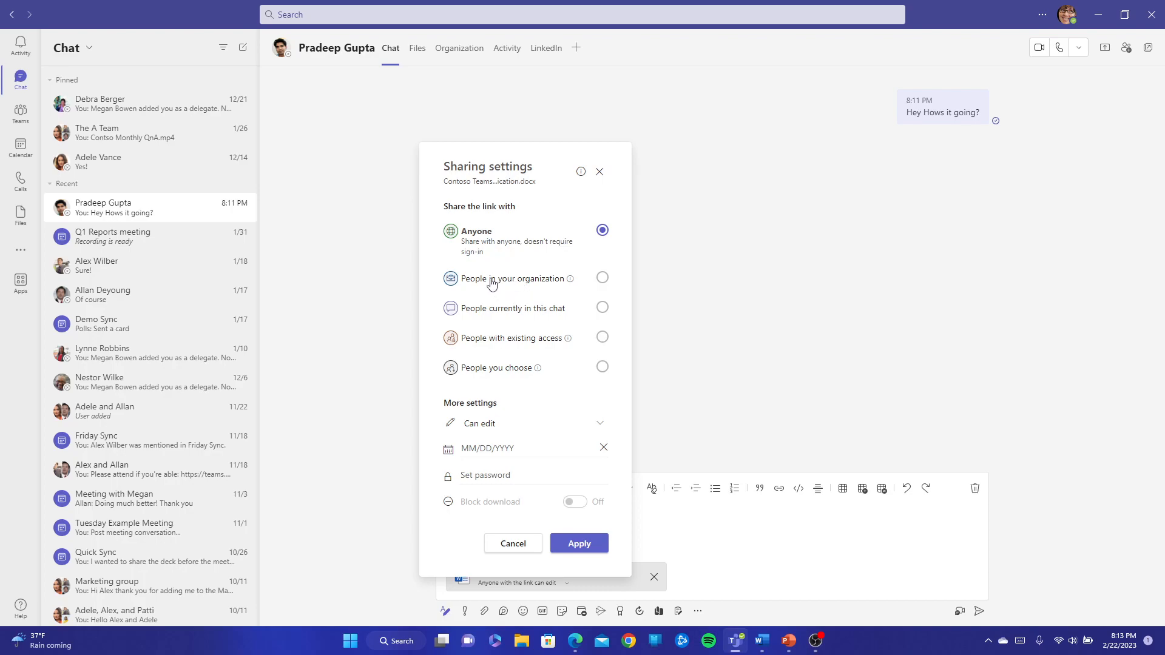
click(492, 280)
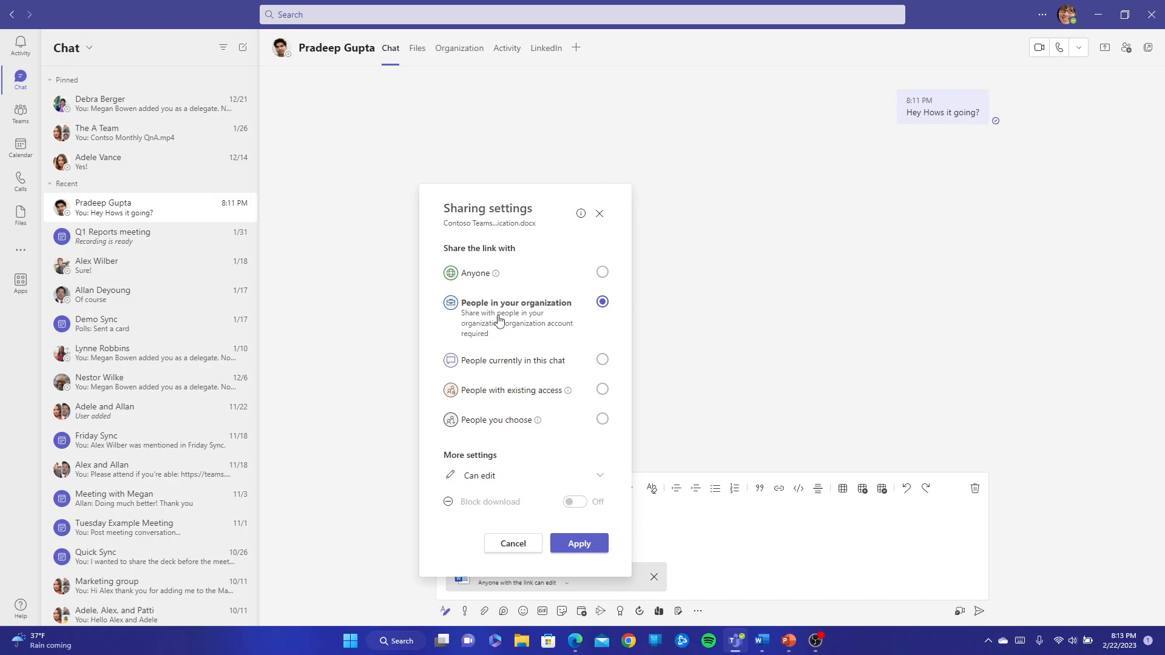
click(520, 363)
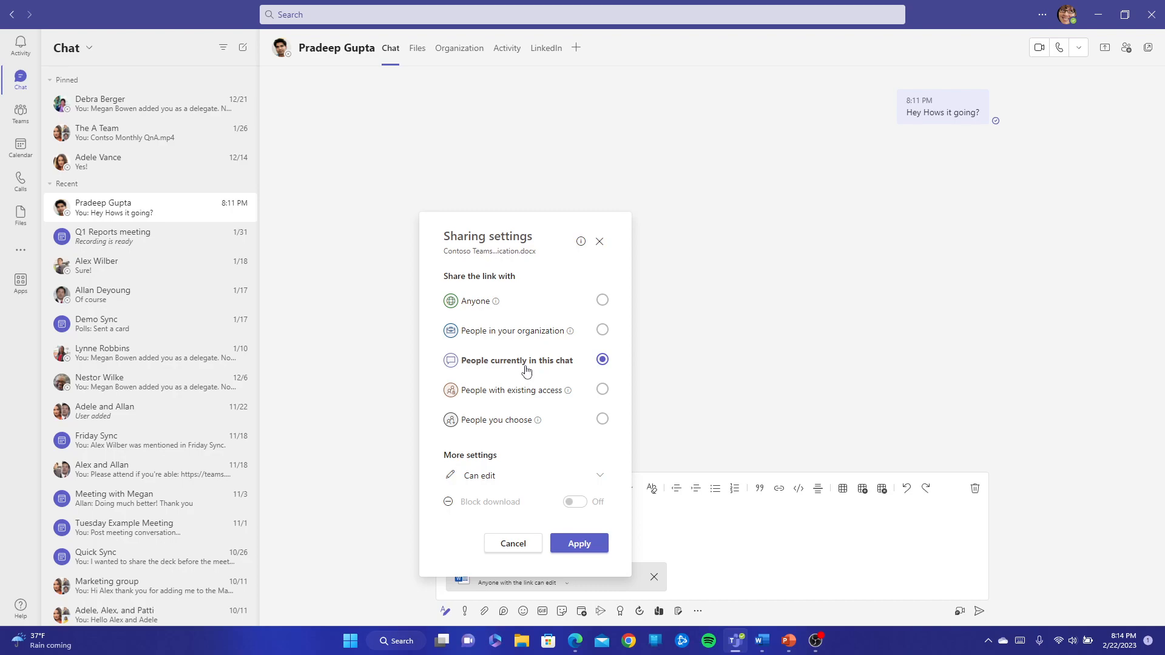
click(495, 396)
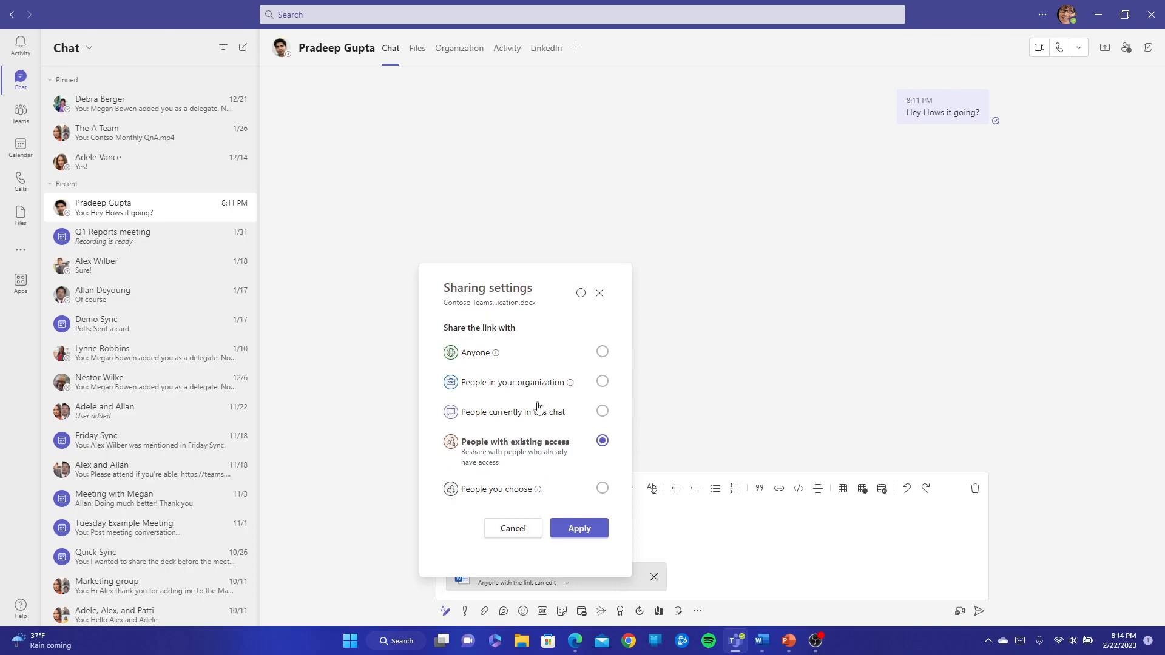
click(509, 489)
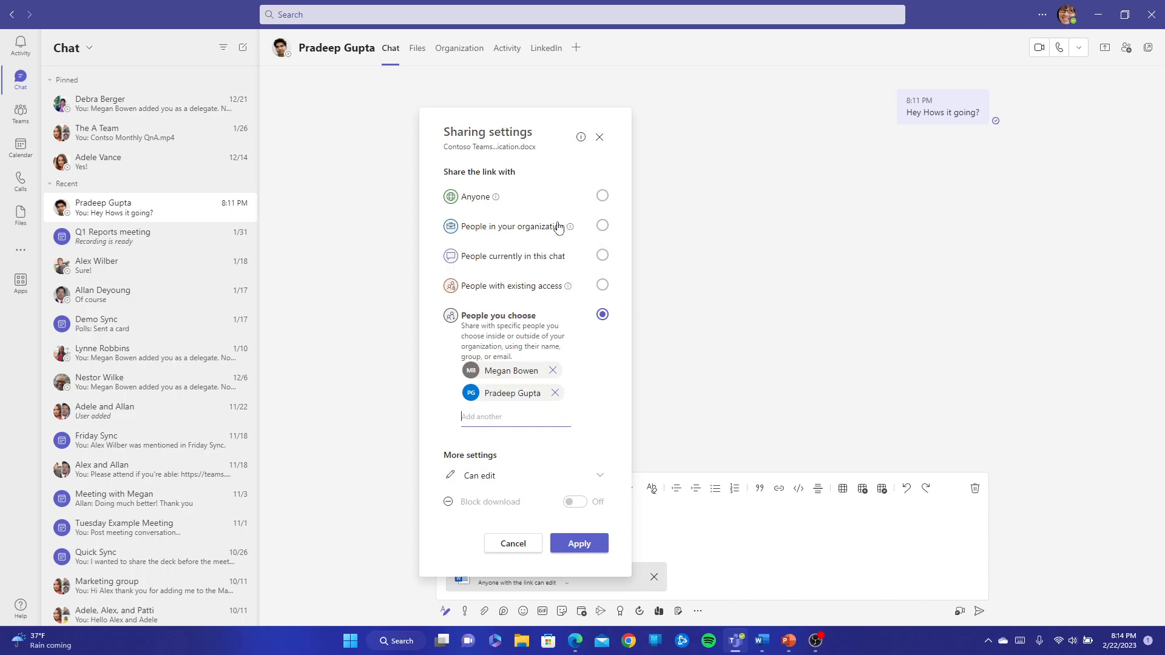
click(602, 225)
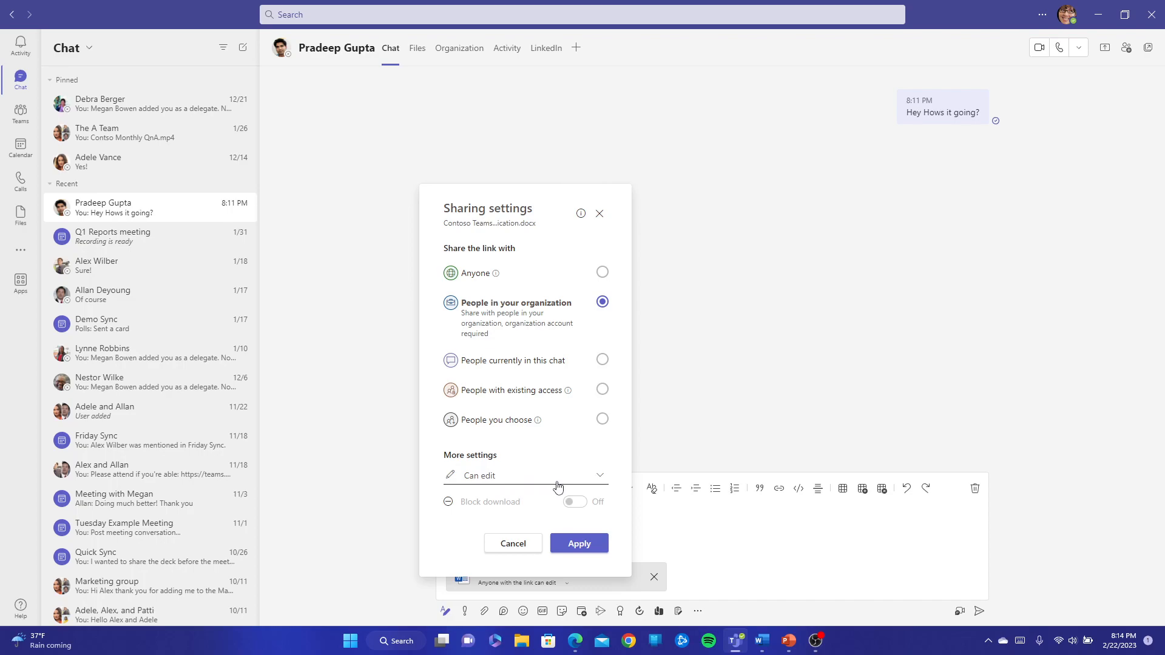
click(558, 486)
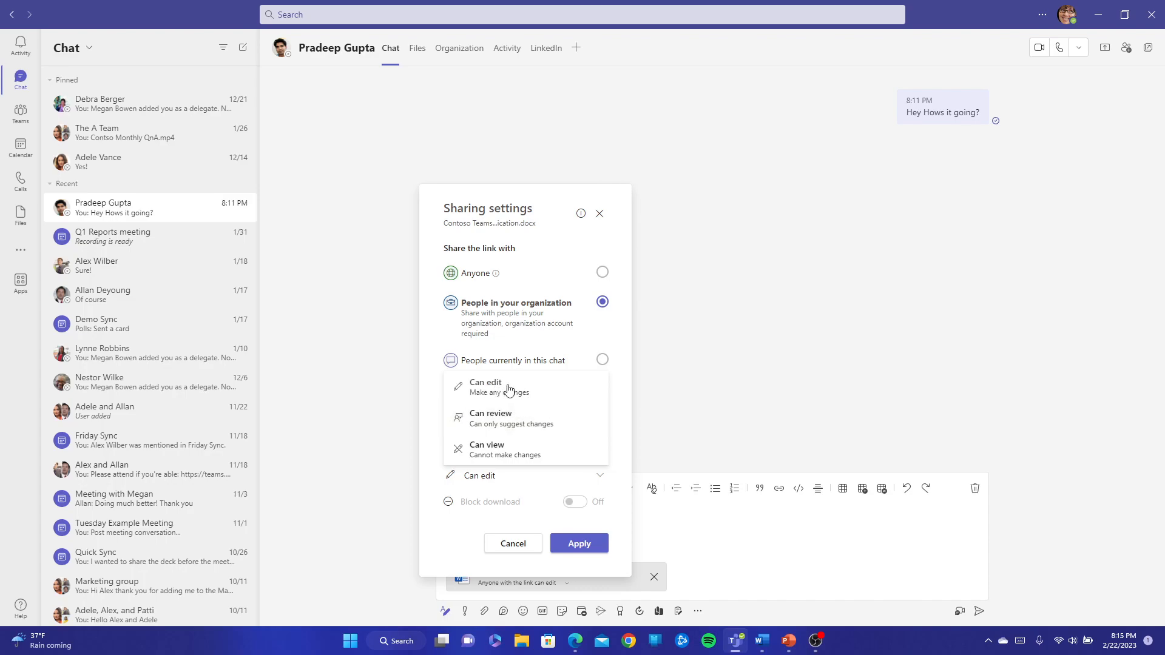
click(510, 388)
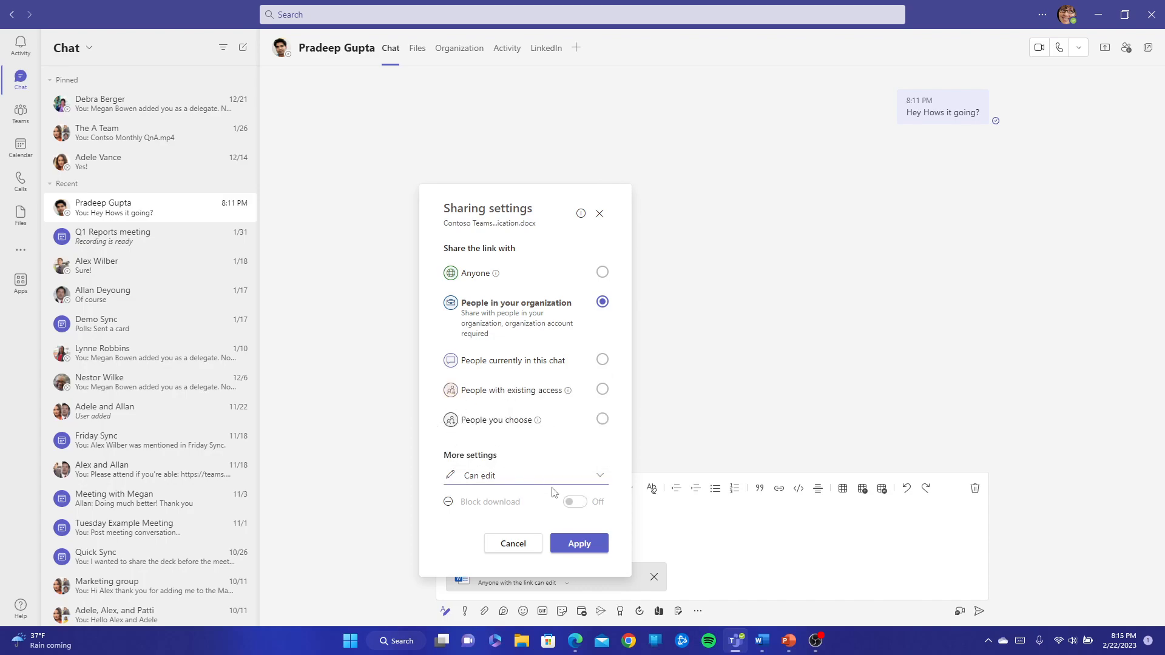
click(587, 548)
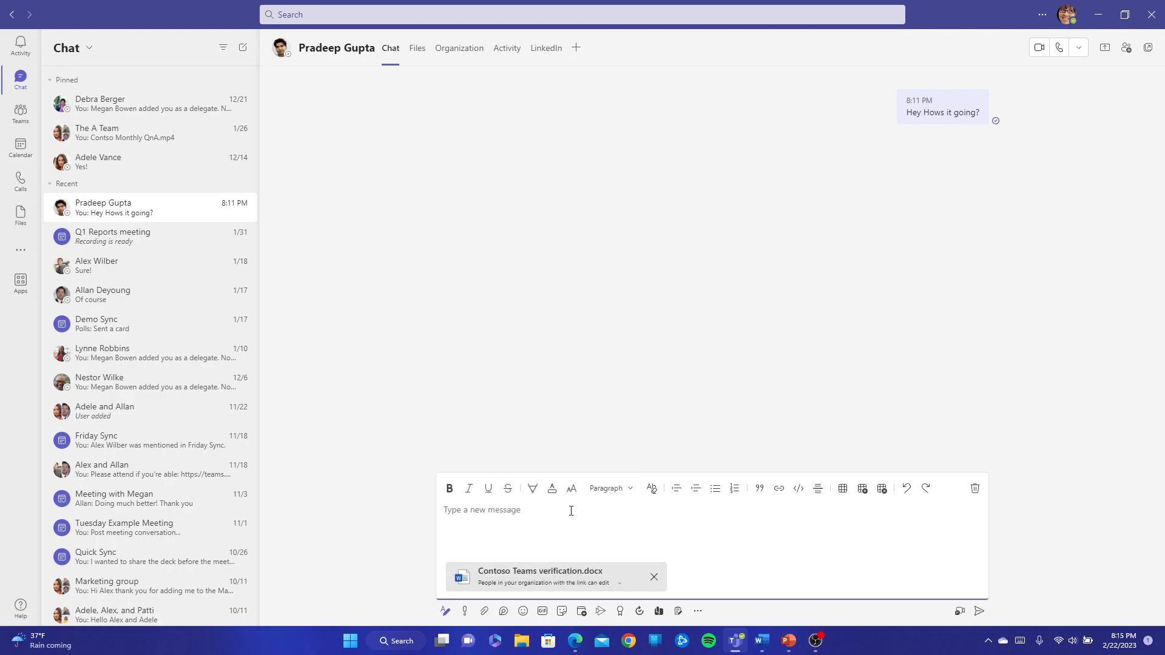
- Send the message "Hey check this out" together with the attached Word document
text(Hey check this out)
key(Return)
click(979, 612)
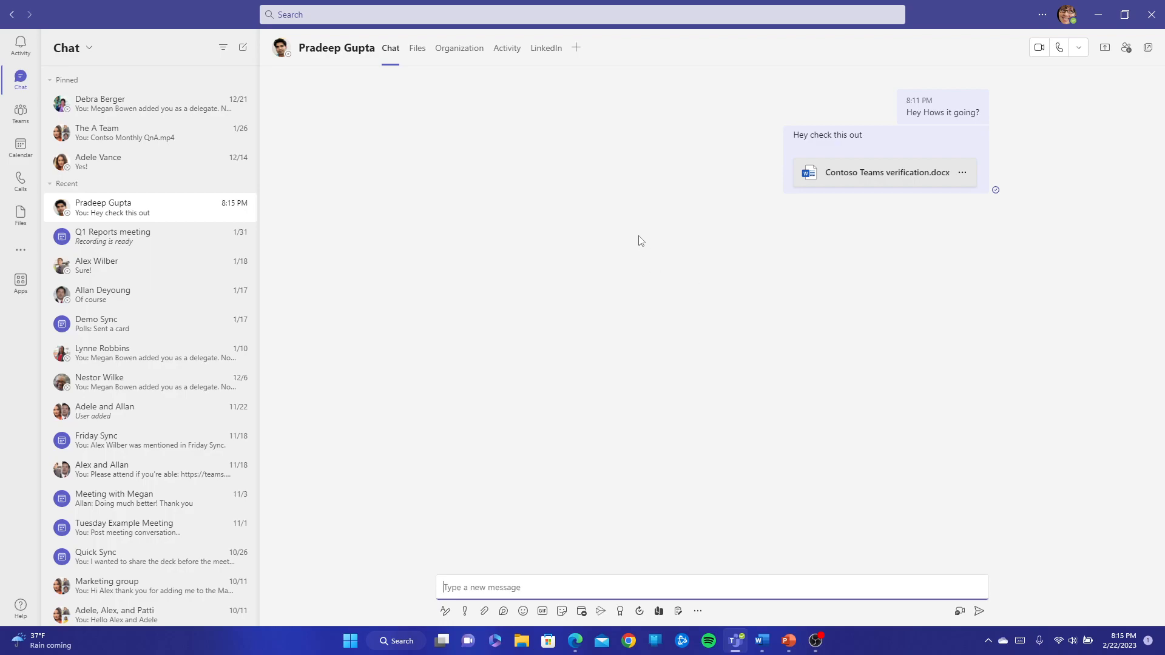
- View the files shared in this chat and the additional call options, and return to the conversation
click(416, 53)
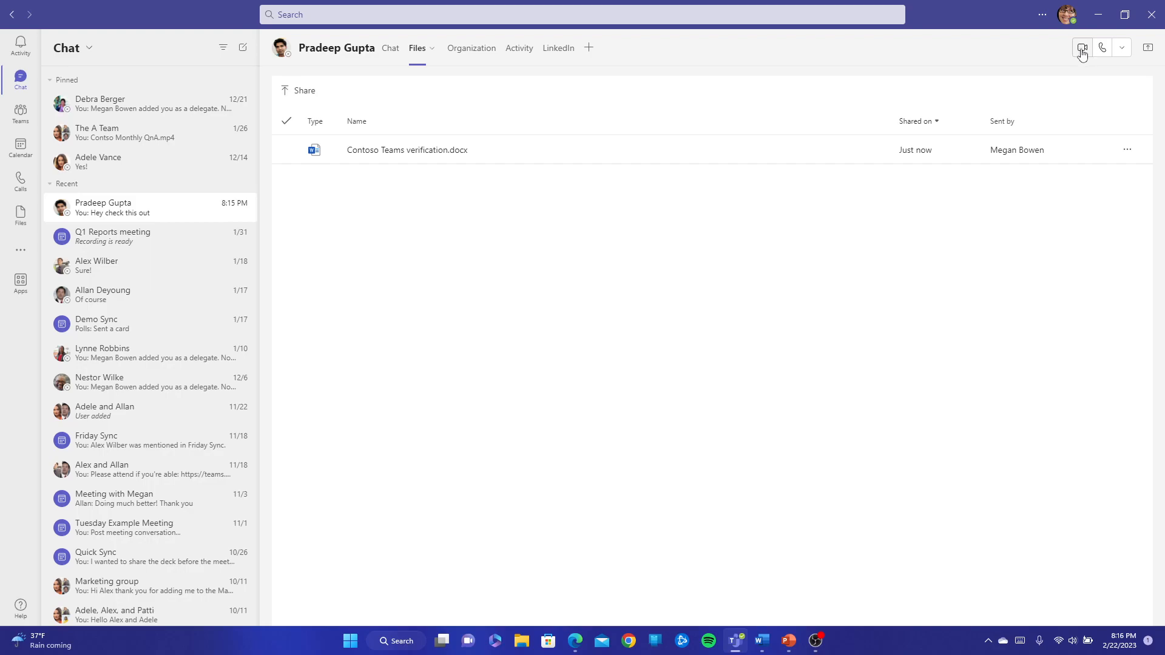
click(1124, 48)
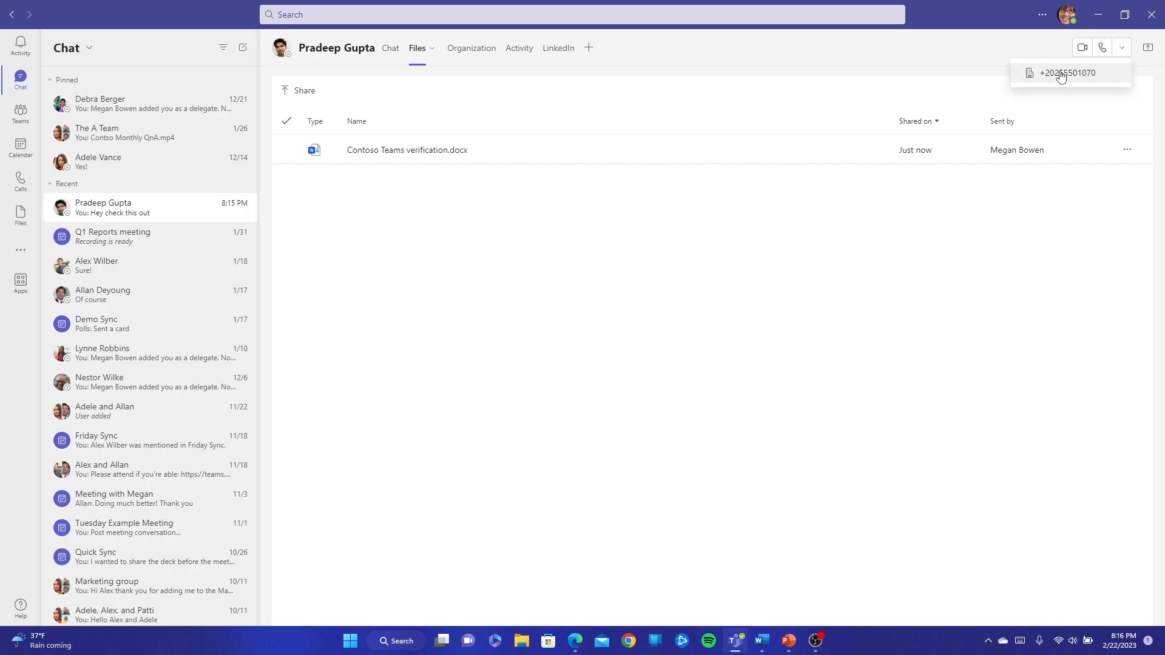
click(1041, 48)
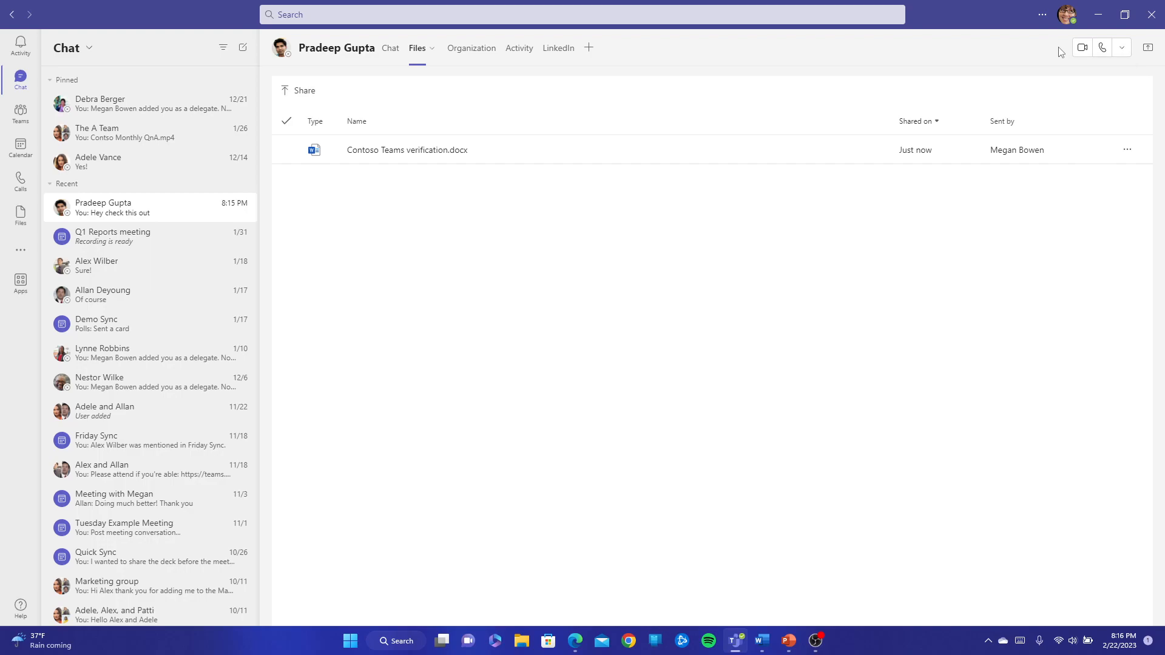
click(398, 56)
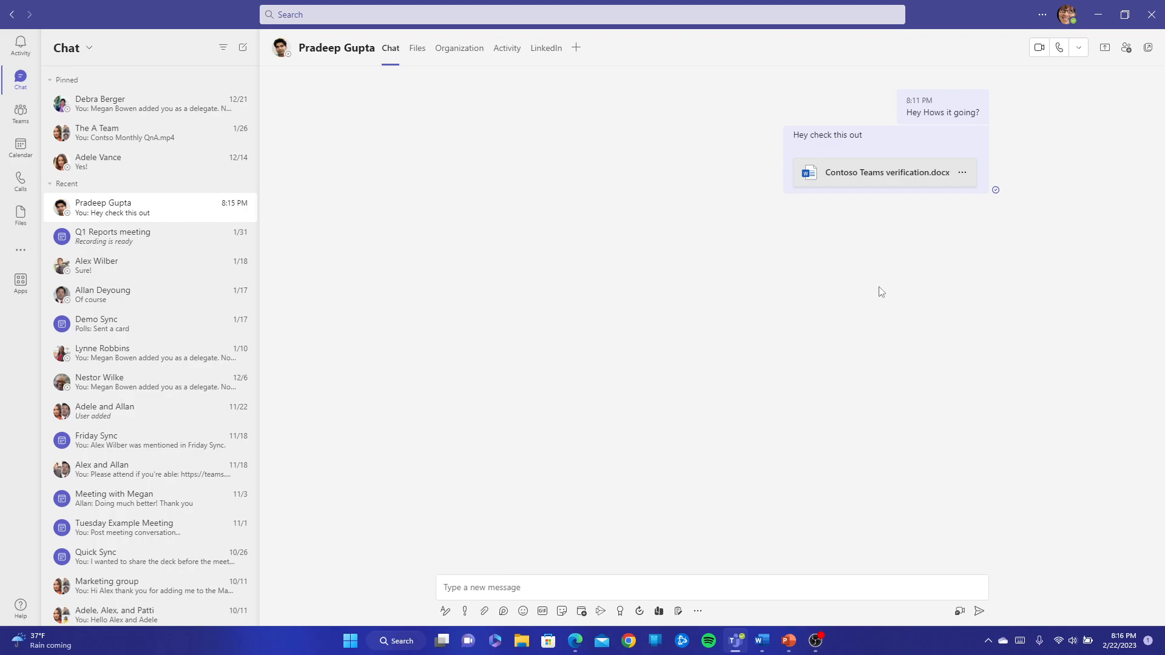
- Add the marketing assistant to start a new group chat, and send the message "Hey guys!" to the group
click(1127, 51)
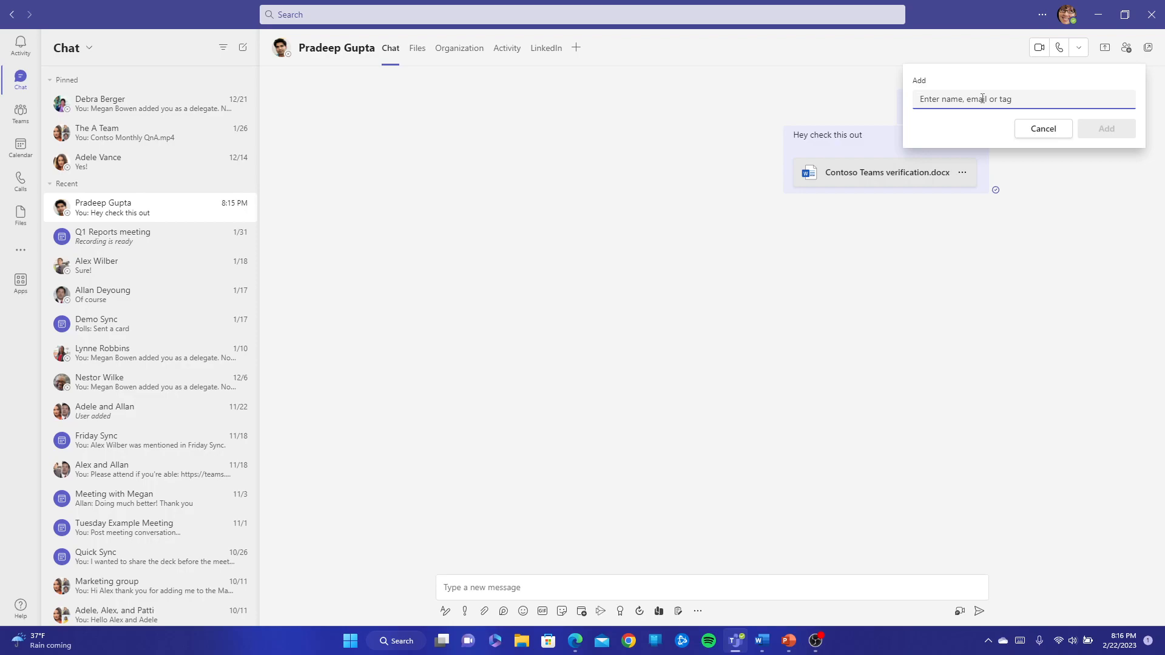
text(al)
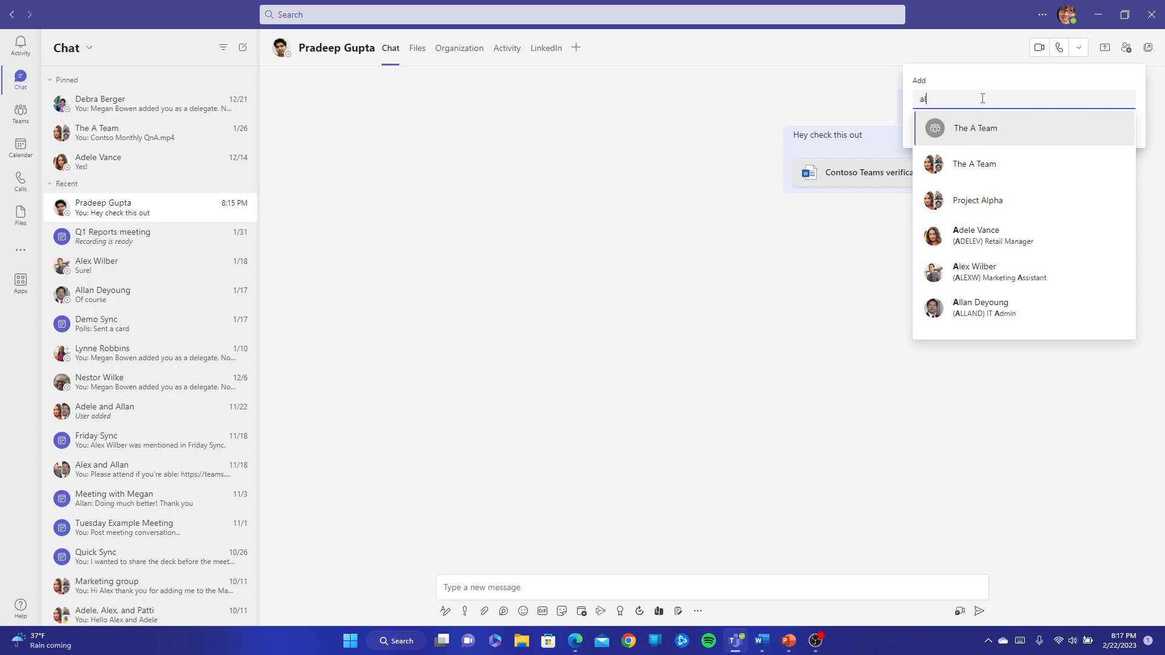
text(e)
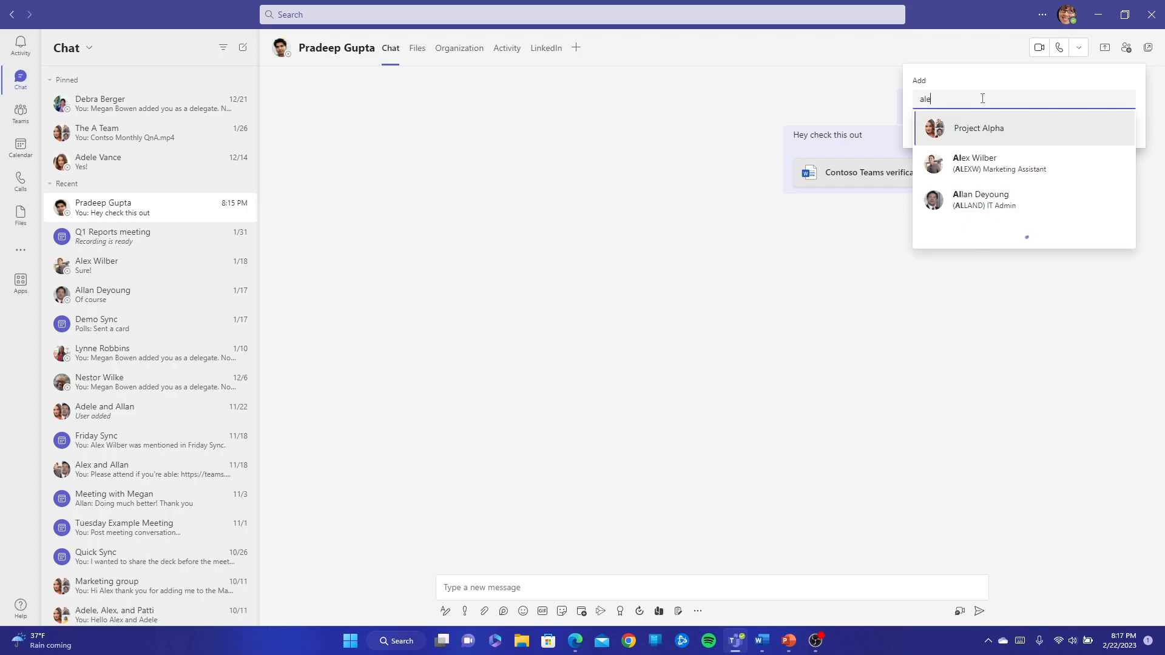
click(973, 134)
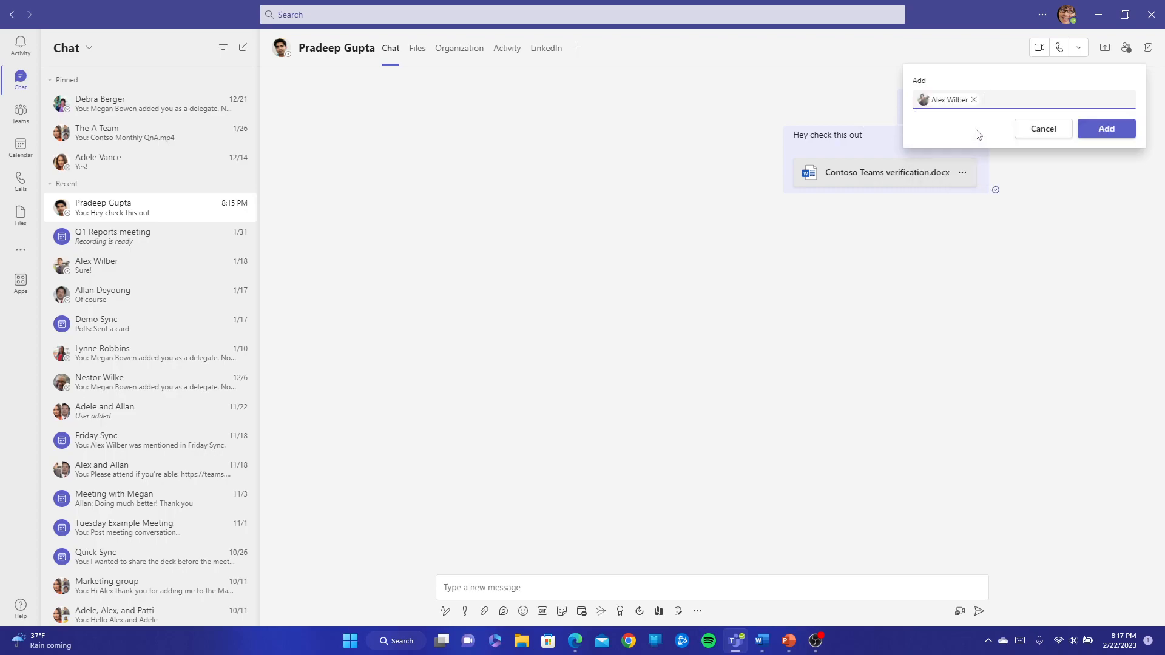
click(1116, 135)
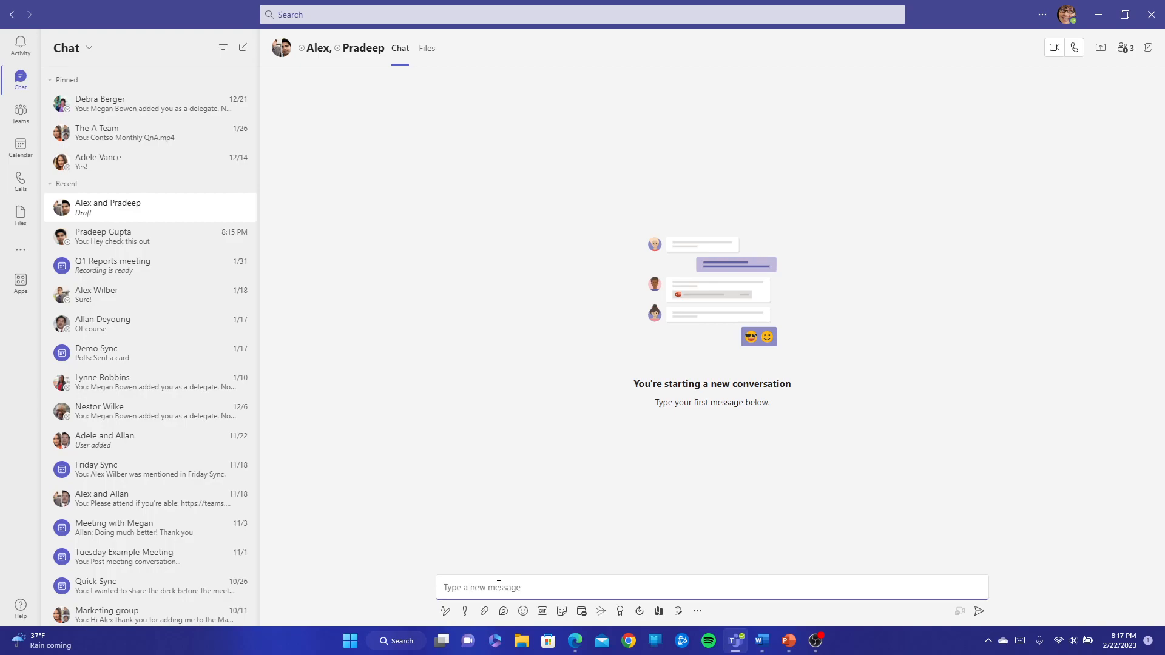
text(Hey guys!)
key(Return)
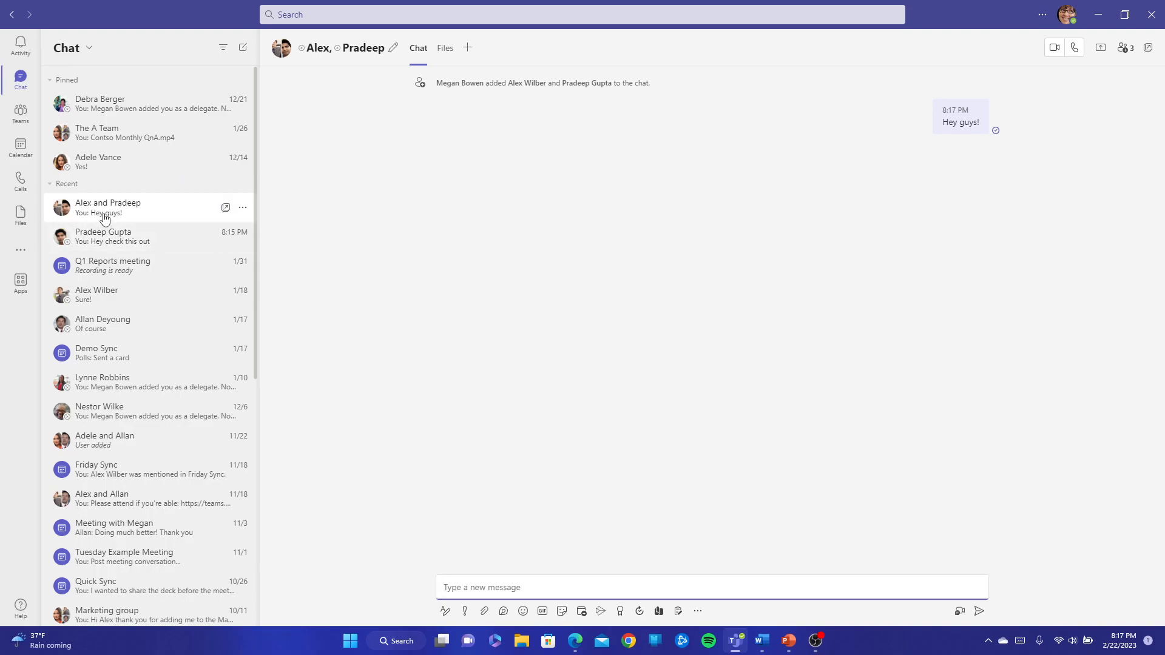
- Compare the original one-on-one chat with the new group chat, and name the group "Team Z"
click(145, 242)
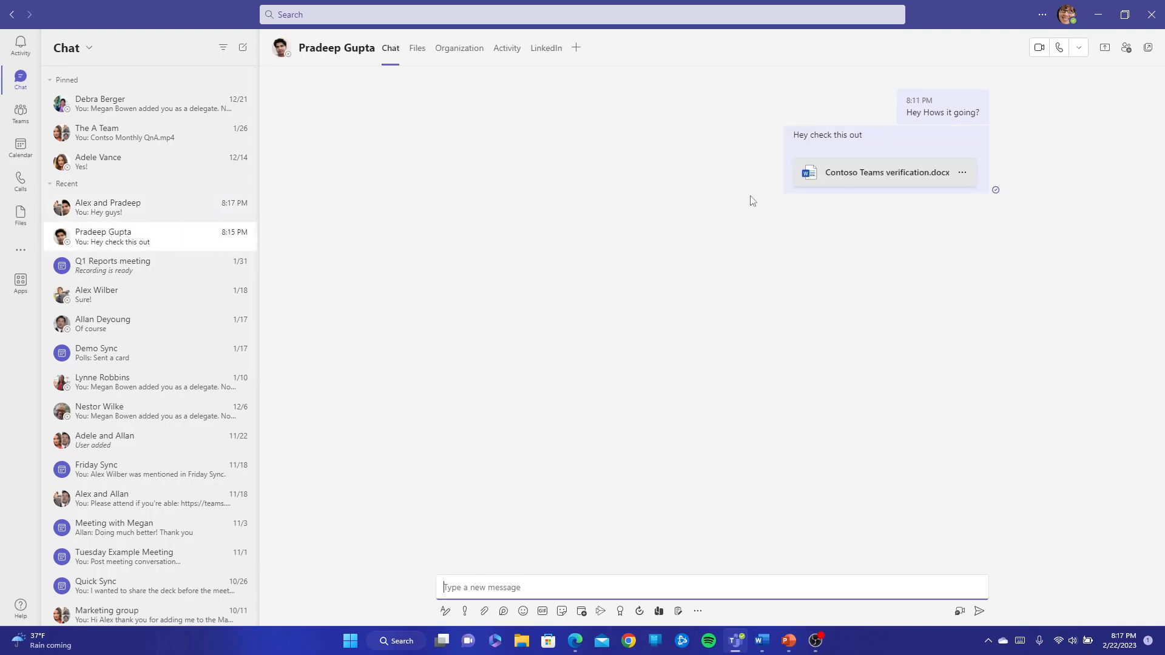
click(119, 216)
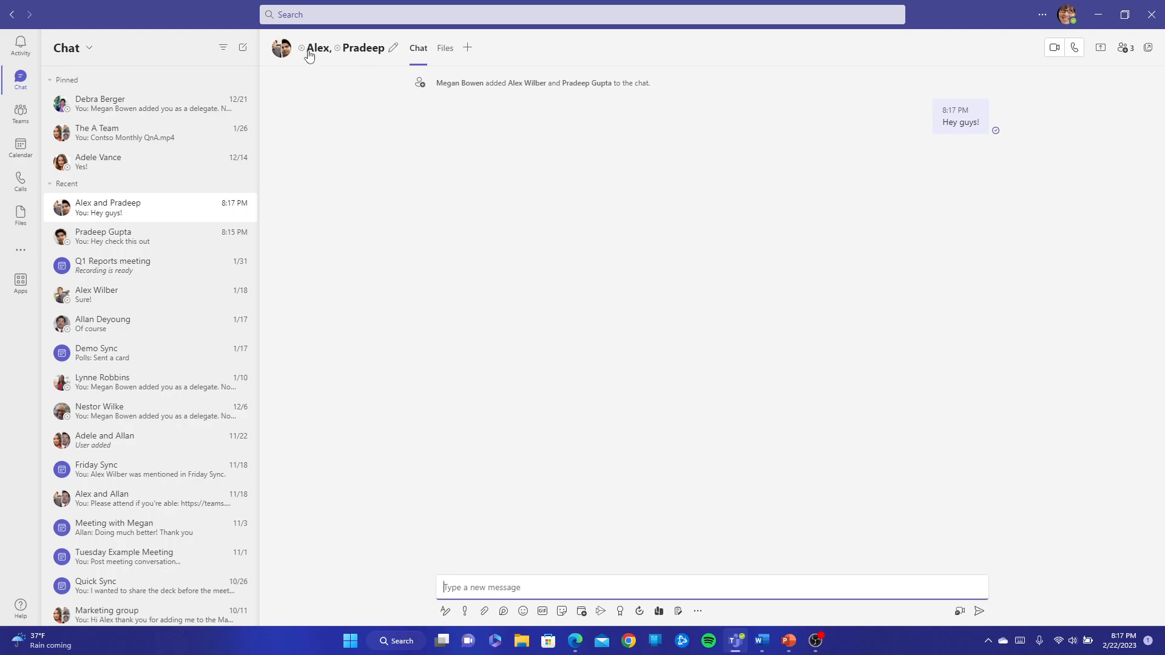
click(394, 50)
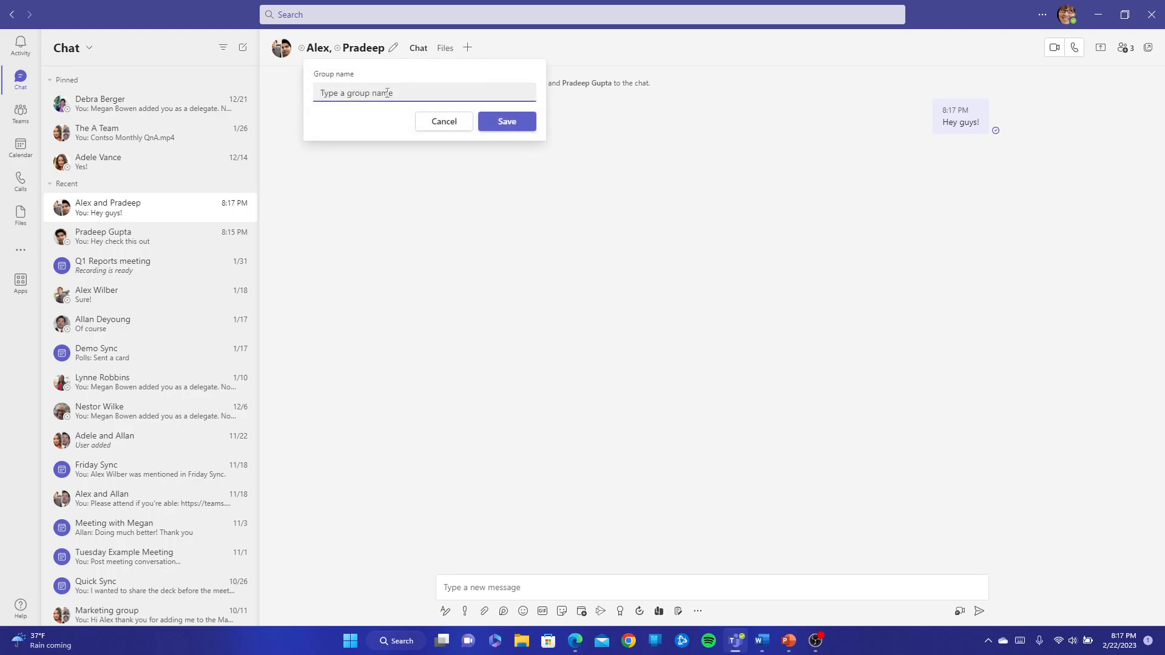
text(Team Z)
click(509, 121)
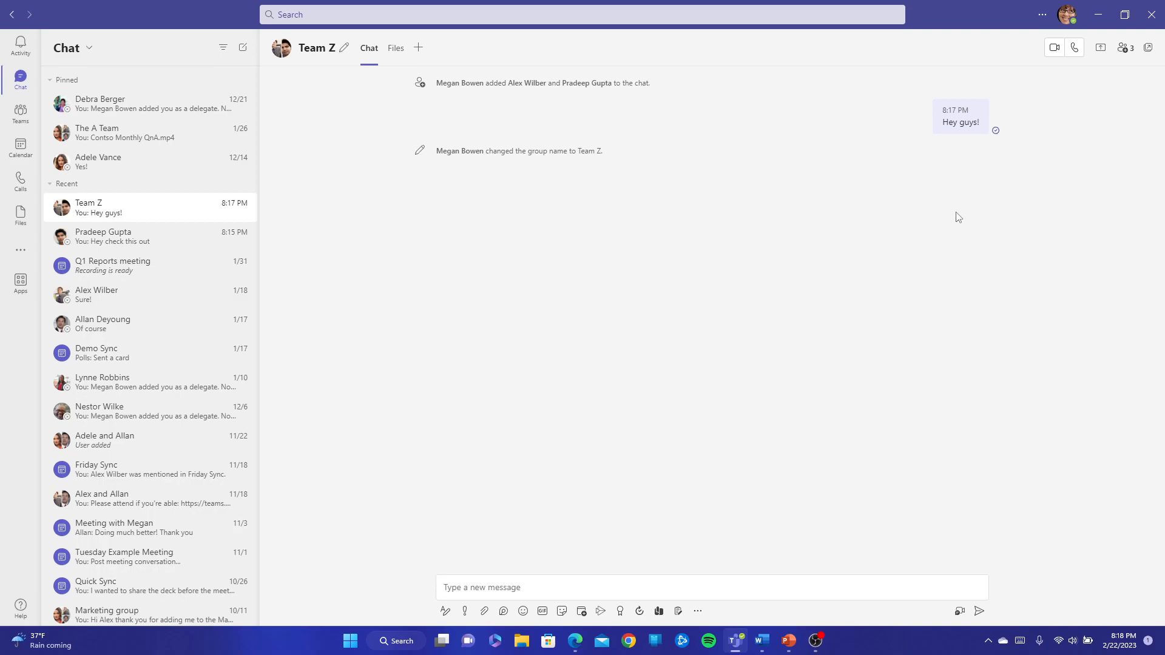
- Add the retail manager to the Team Z group chat with all chat history included
click(1122, 50)
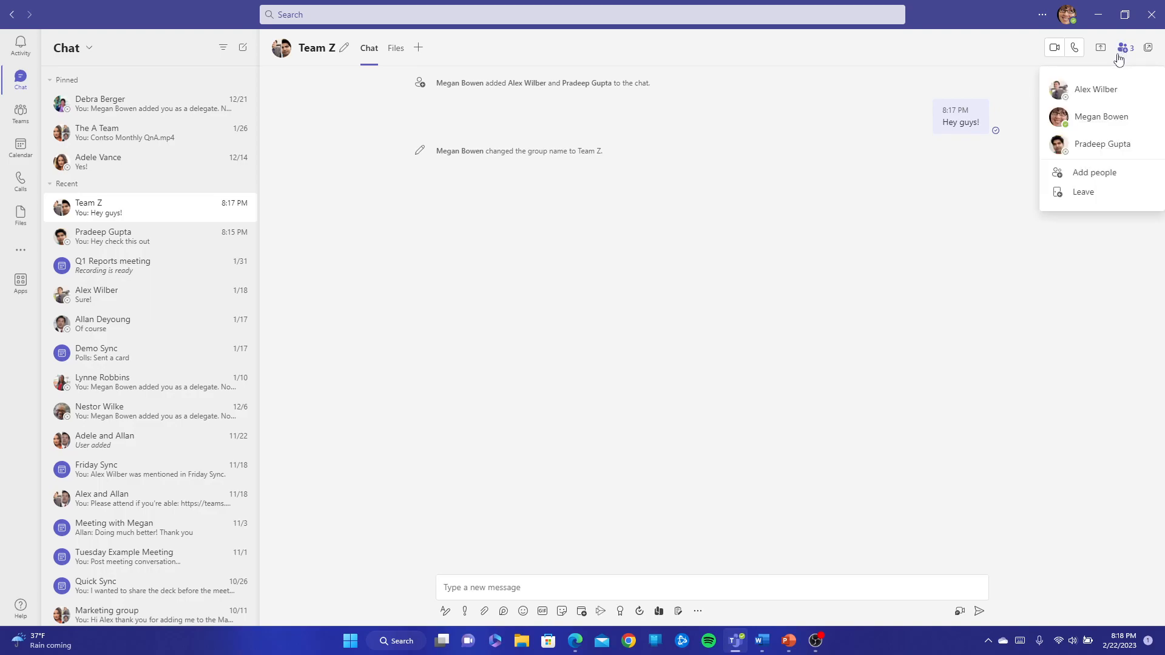
click(1103, 184)
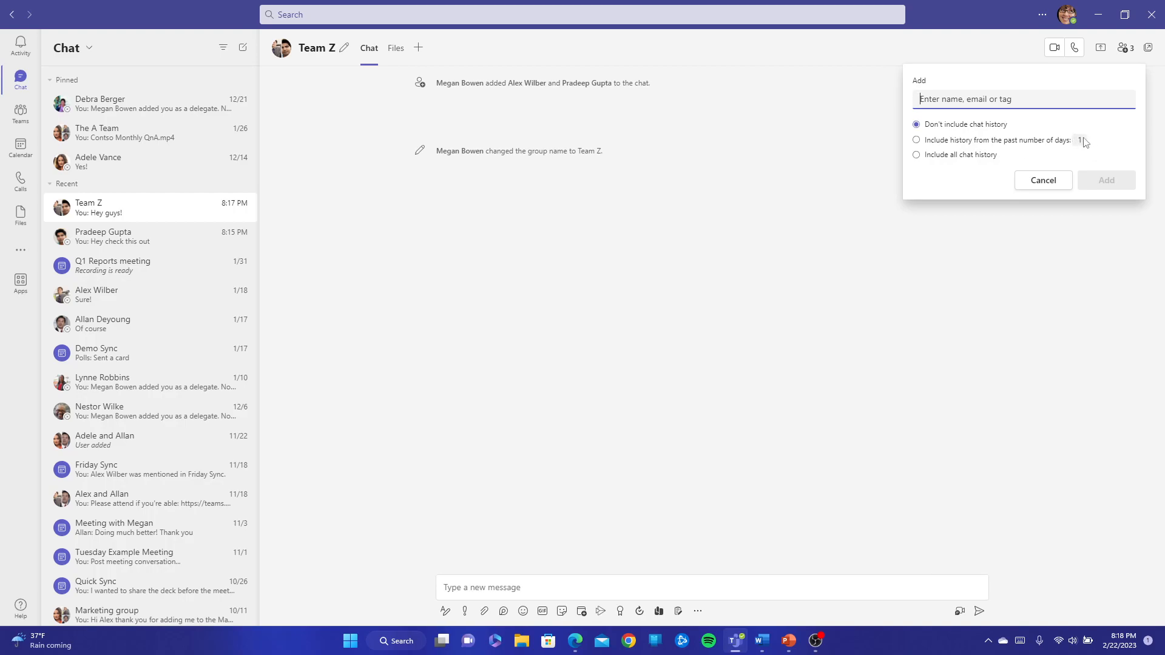
click(957, 155)
click(972, 98)
text(Adel)
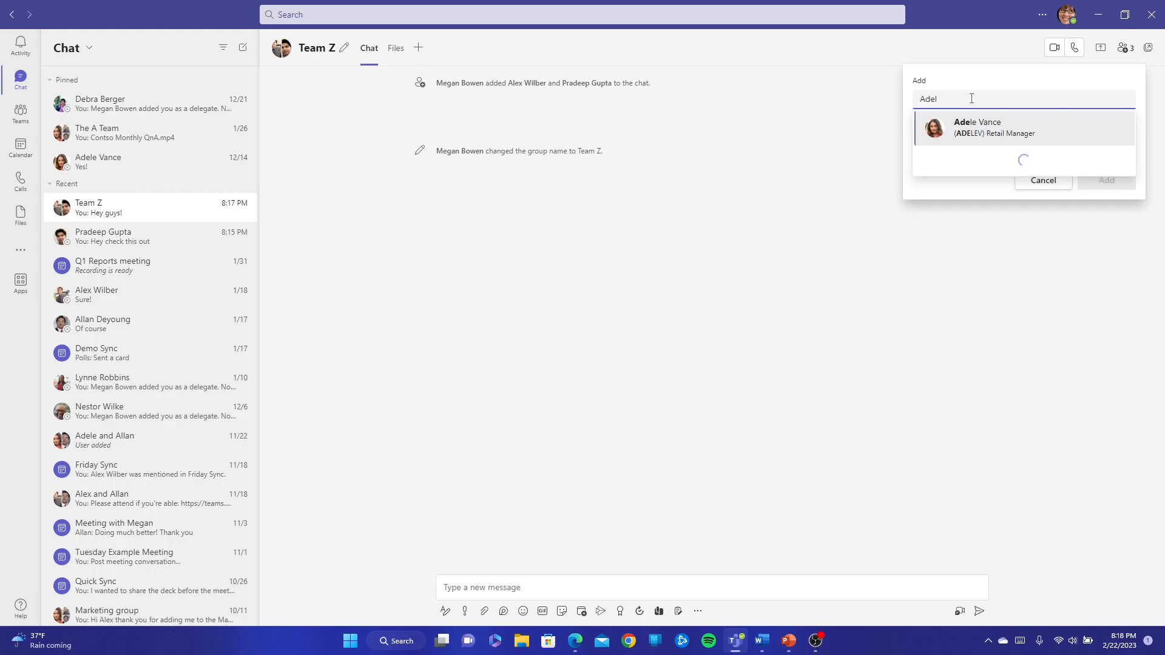
click(978, 127)
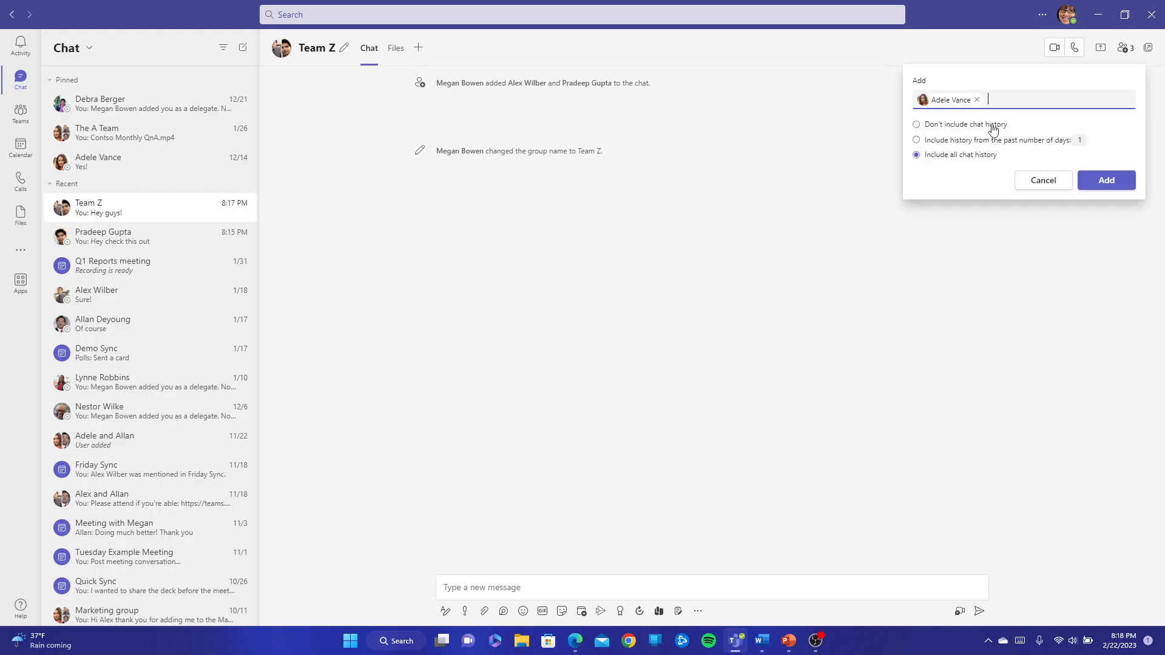
click(1116, 190)
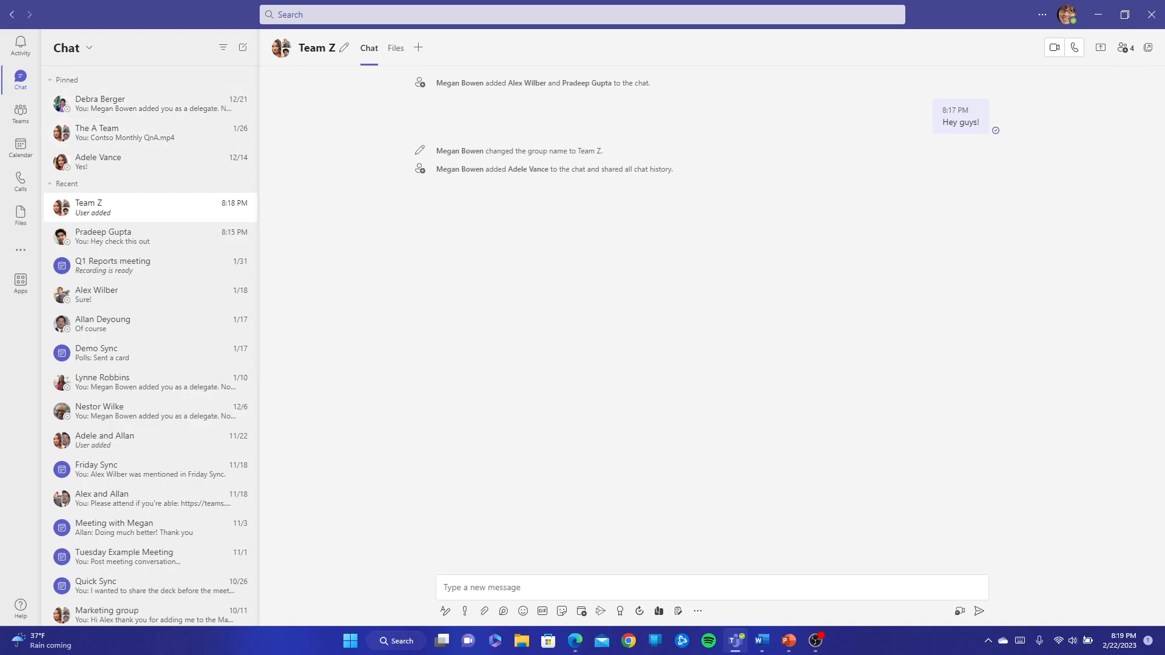
- Examine the channels of the Contoso, Business Development, X1050 Launch Team and Onboarding teams, and collapse the lists again
click(21, 115)
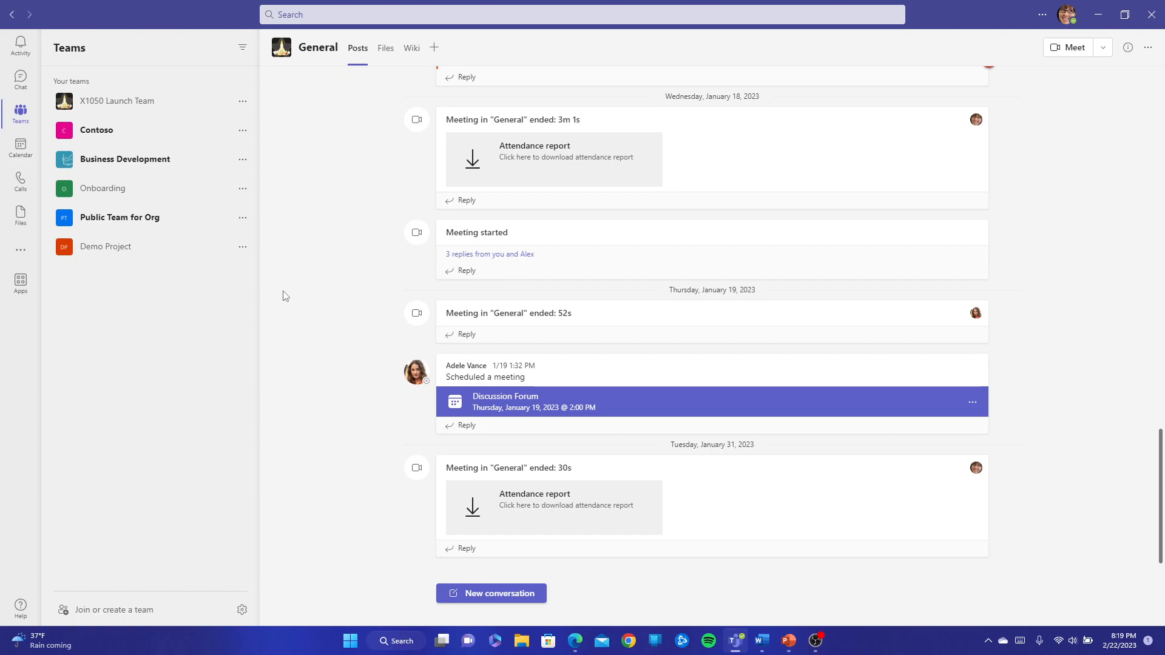
click(55, 131)
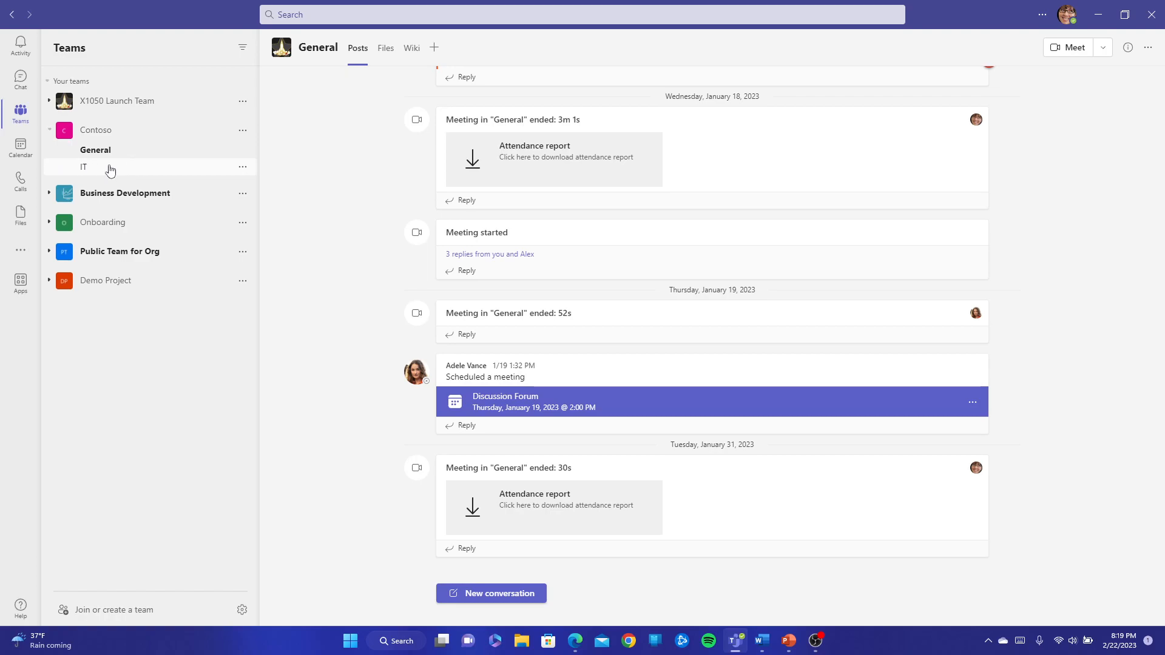
click(52, 194)
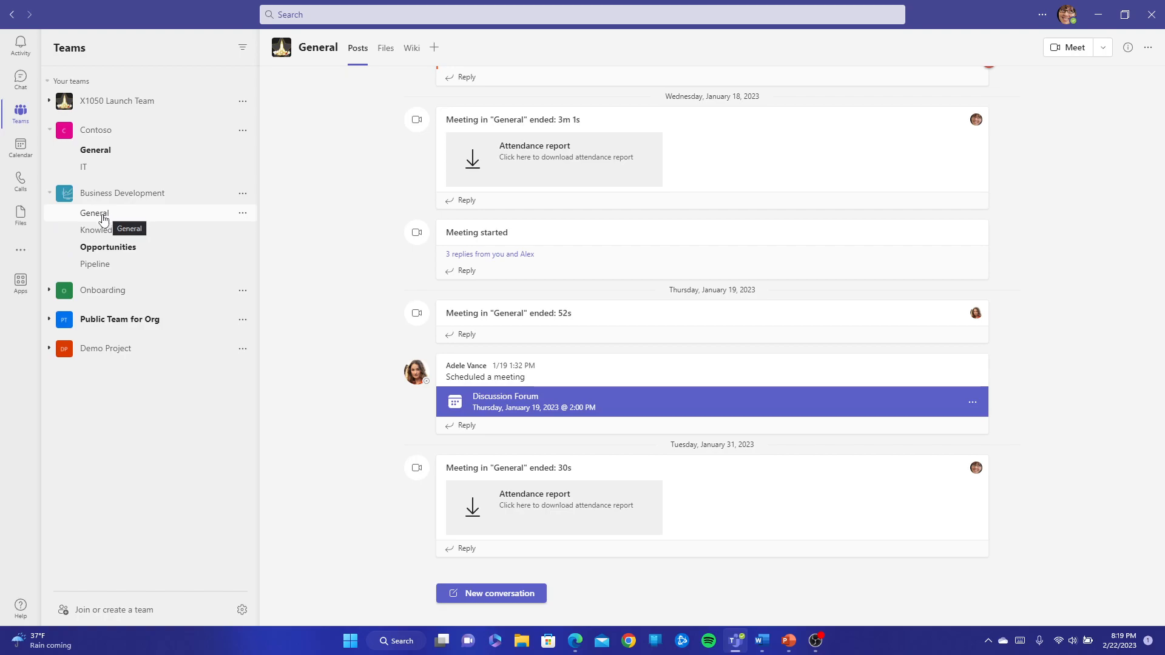
click(51, 102)
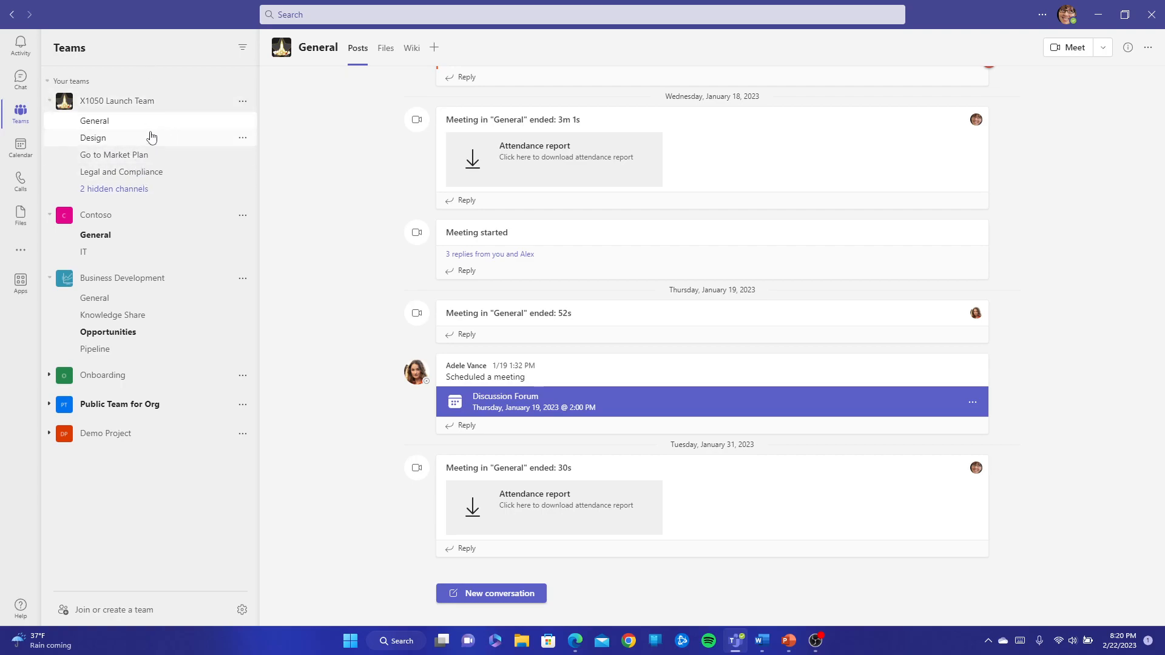
click(50, 377)
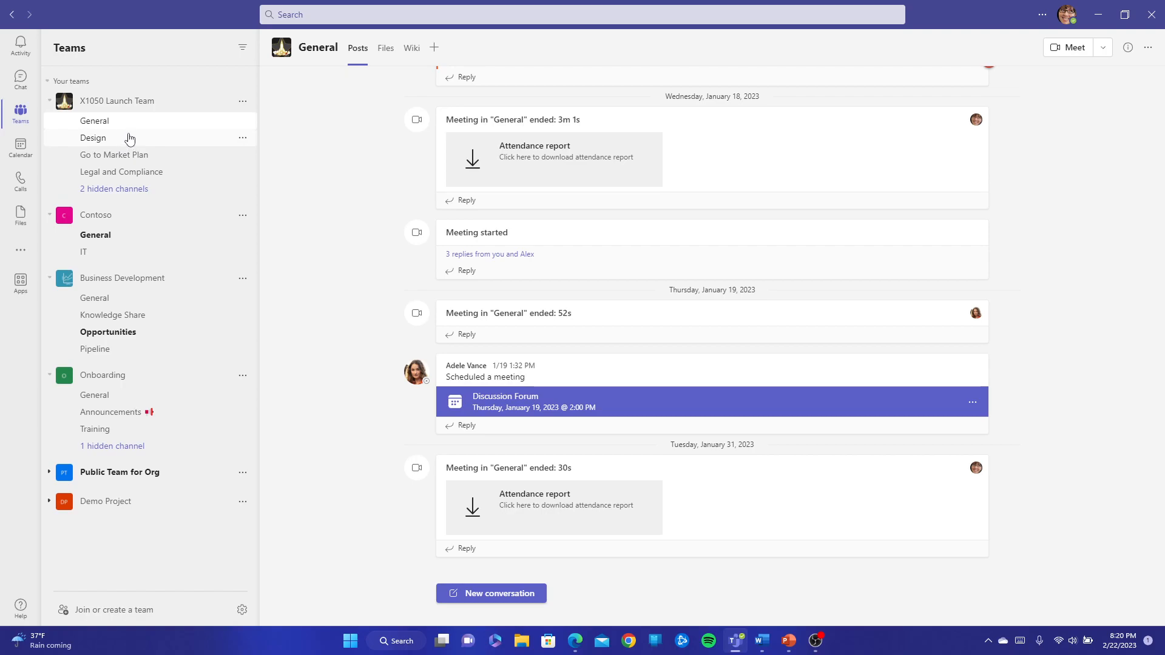
click(66, 107)
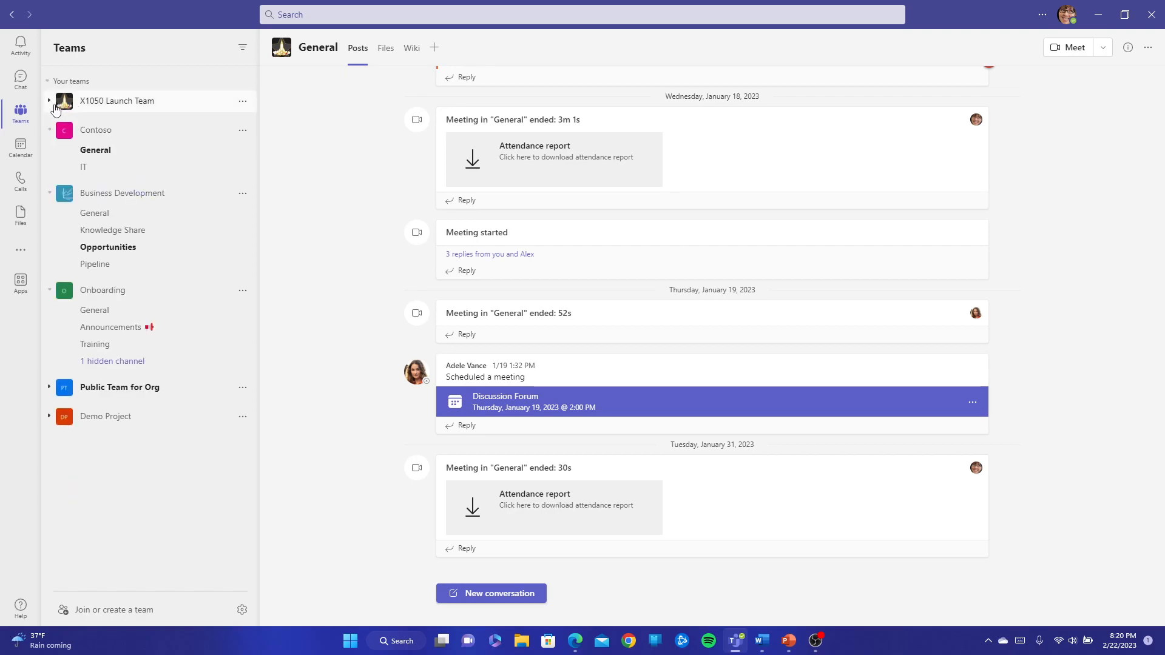
click(51, 131)
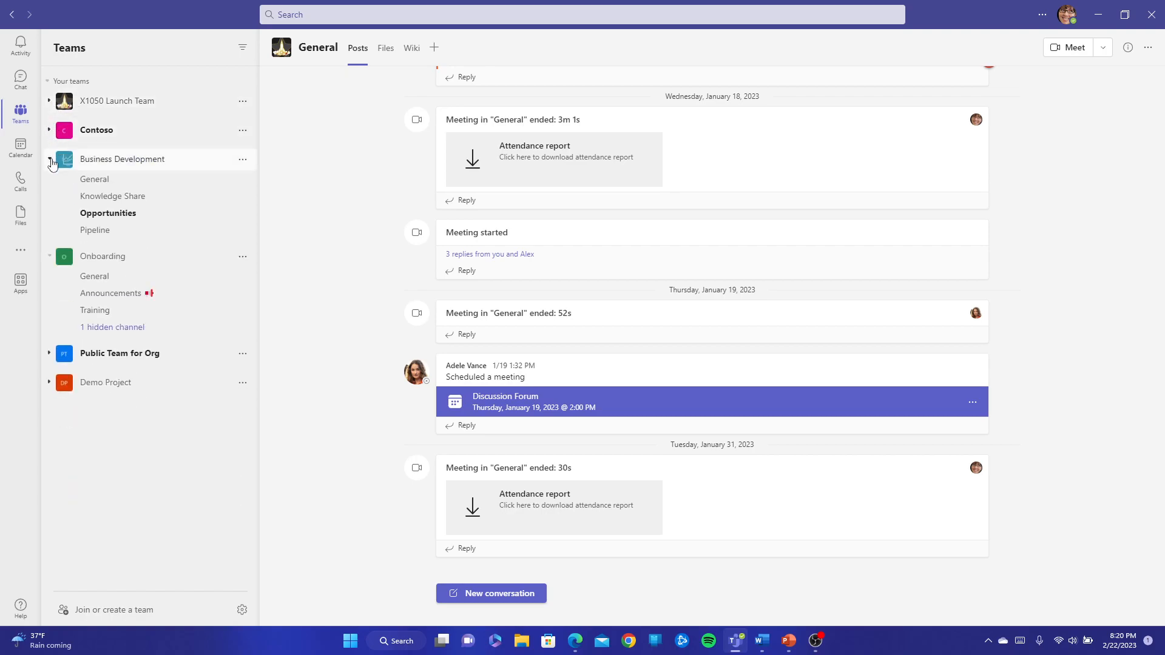
click(51, 159)
click(51, 188)
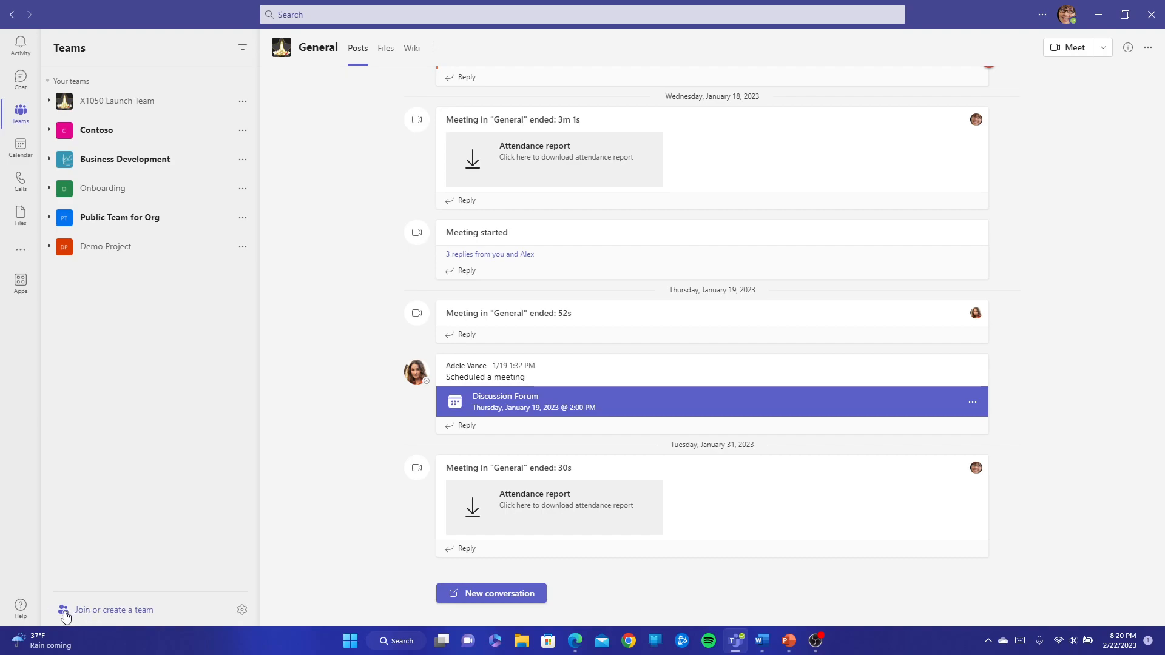
- View the options for creating a team, joining one with a code, and searching for teams
click(109, 614)
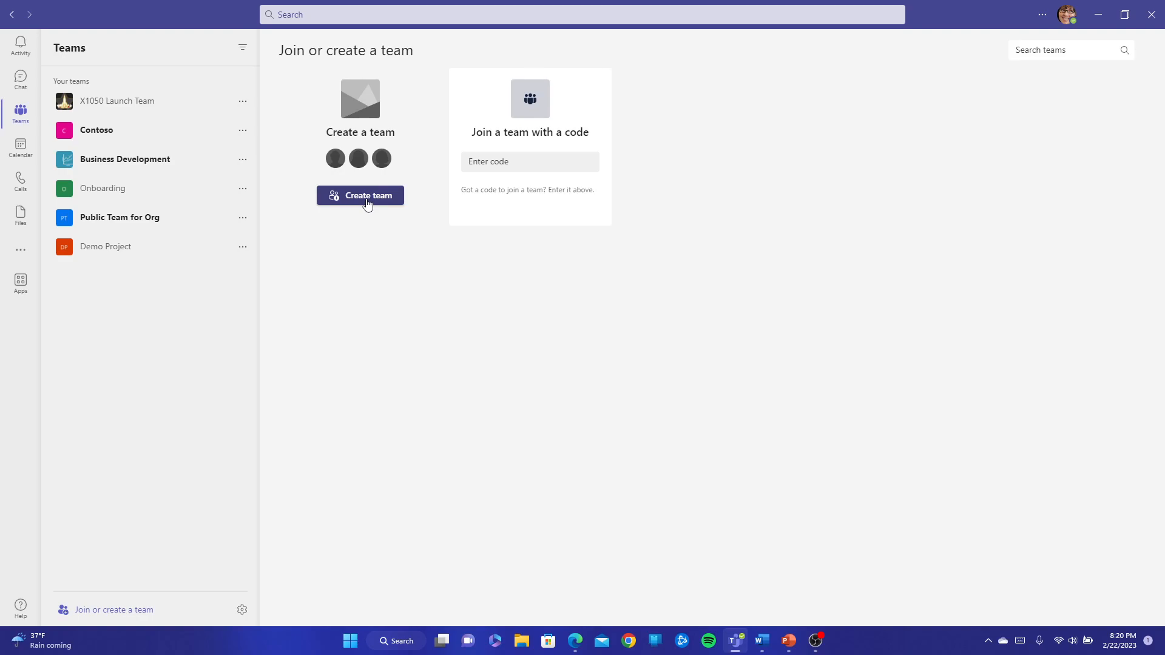
click(510, 160)
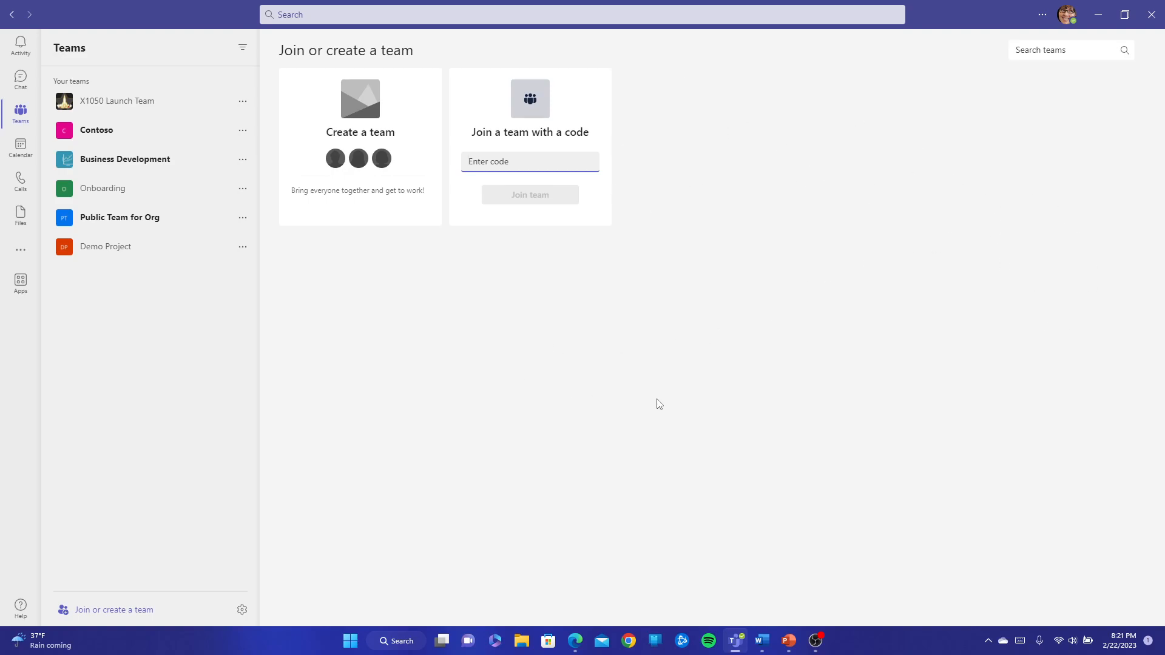
click(1055, 50)
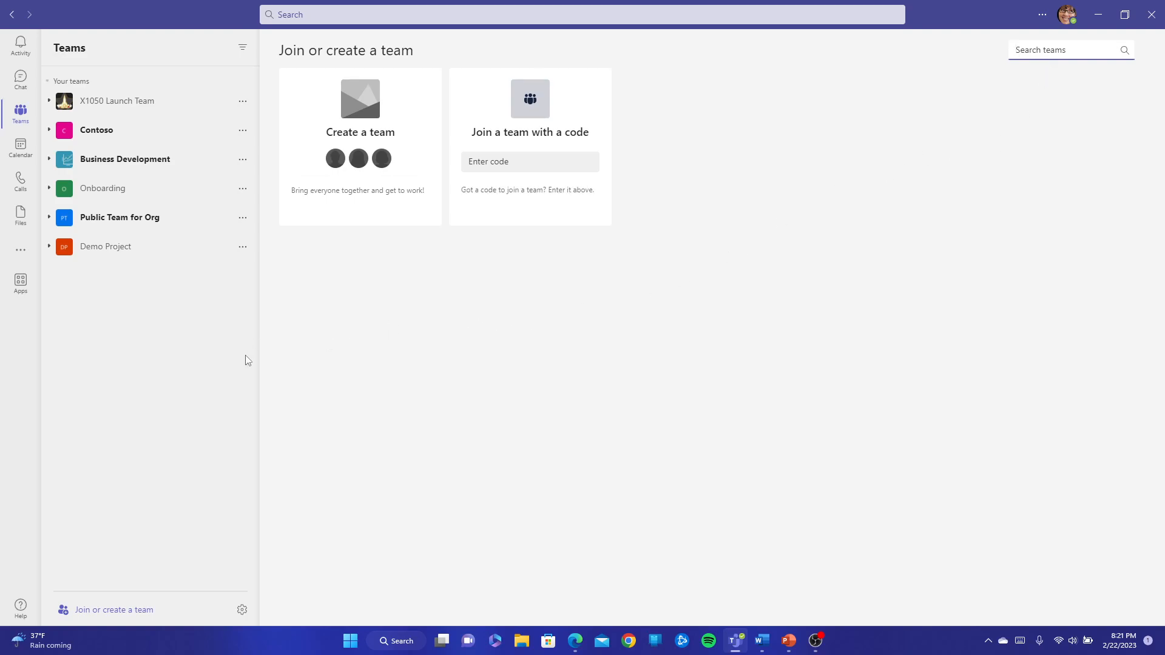
right_click(230, 501)
click(231, 501)
- Hide the Business Development team through team management, and check its channels under the hidden teams
click(240, 612)
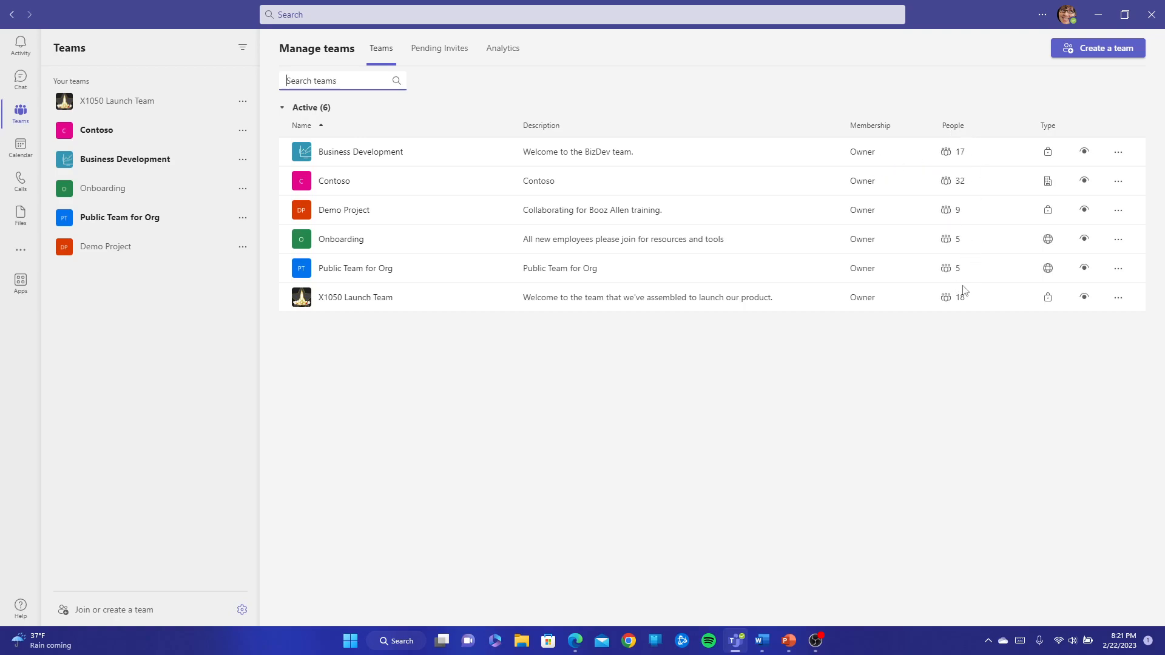
click(1084, 153)
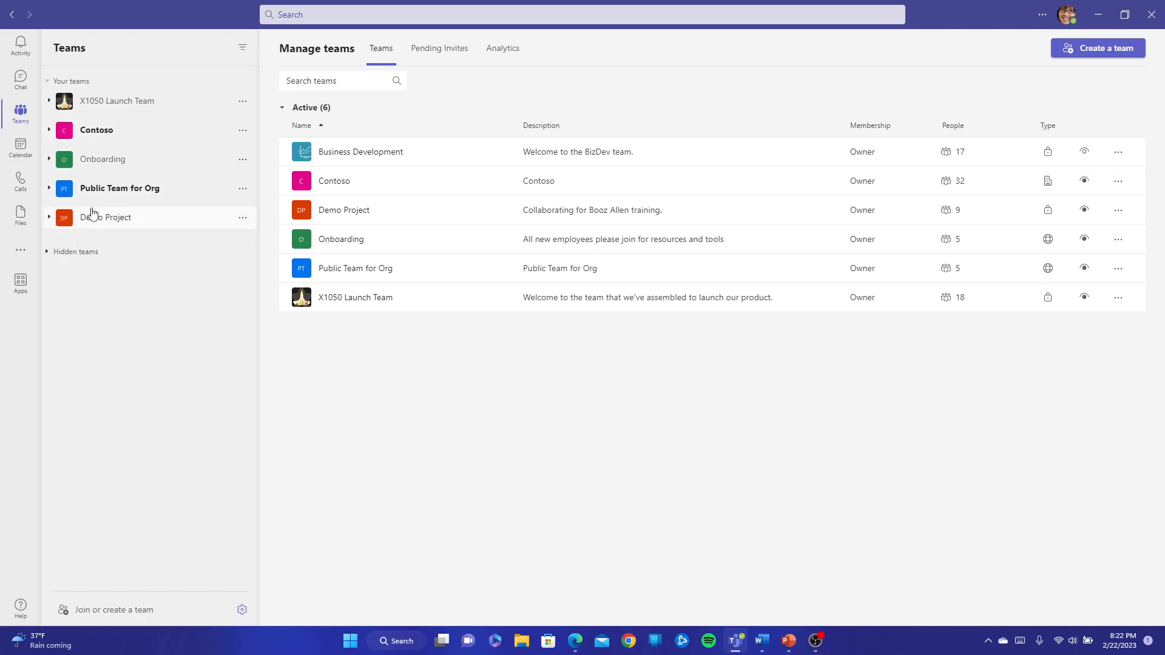
click(86, 255)
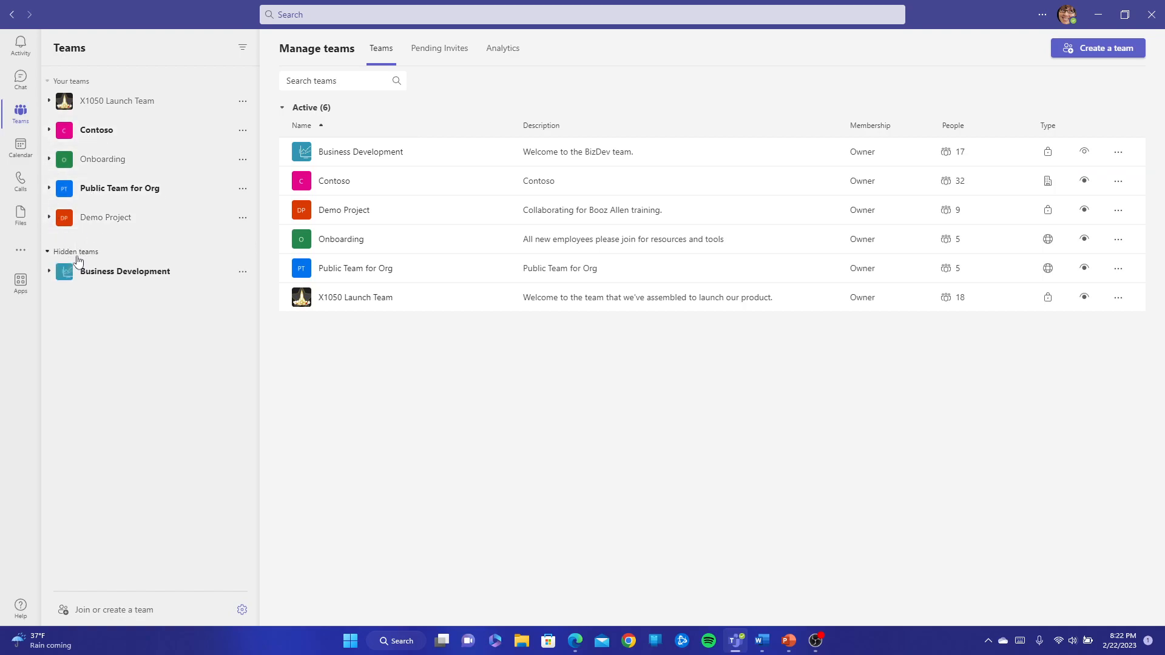
click(51, 272)
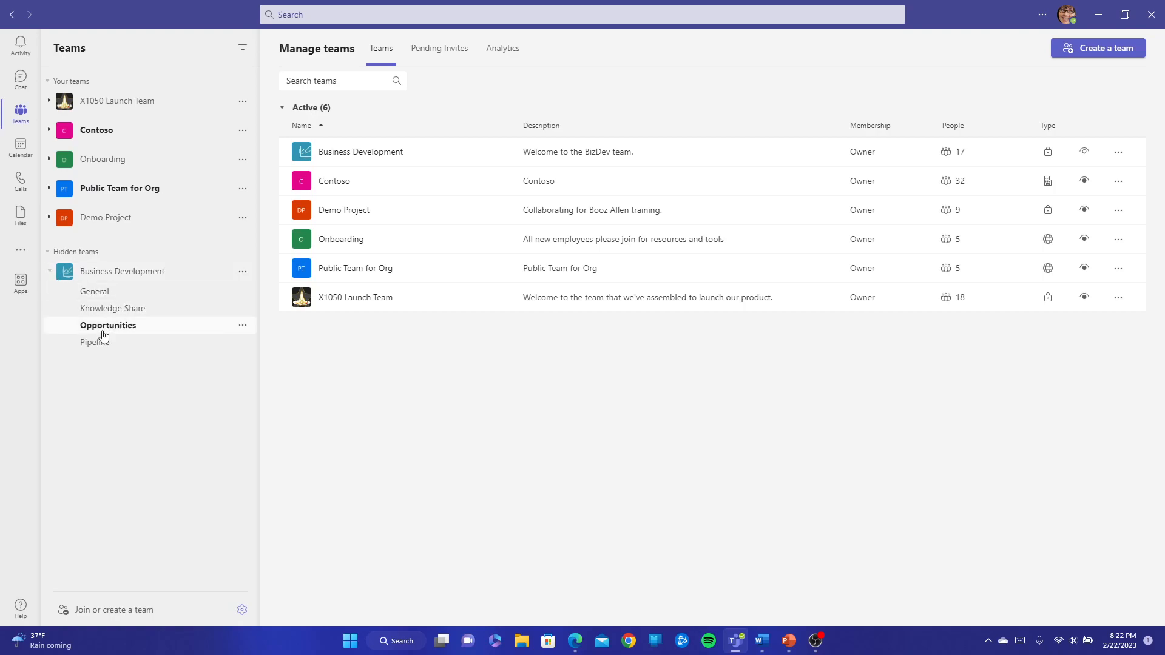
click(50, 272)
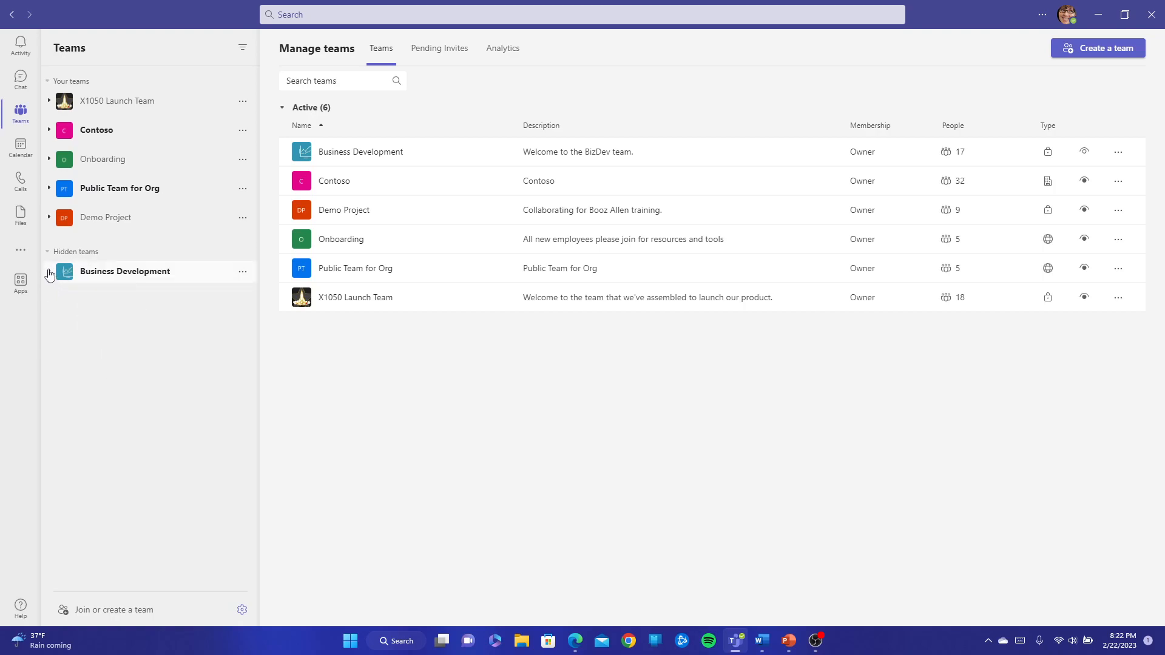
click(52, 252)
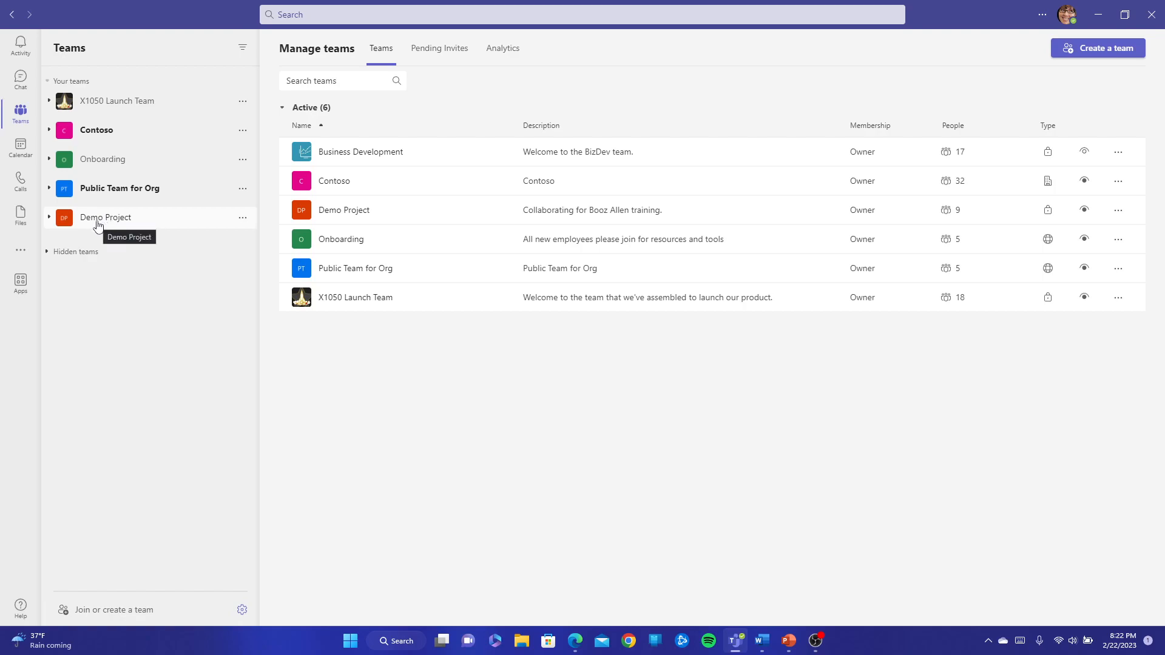
- Move the Demo Project team to the top of the teams list and pin its Collab Space NY Training channel
drag(92, 225, 91, 99)
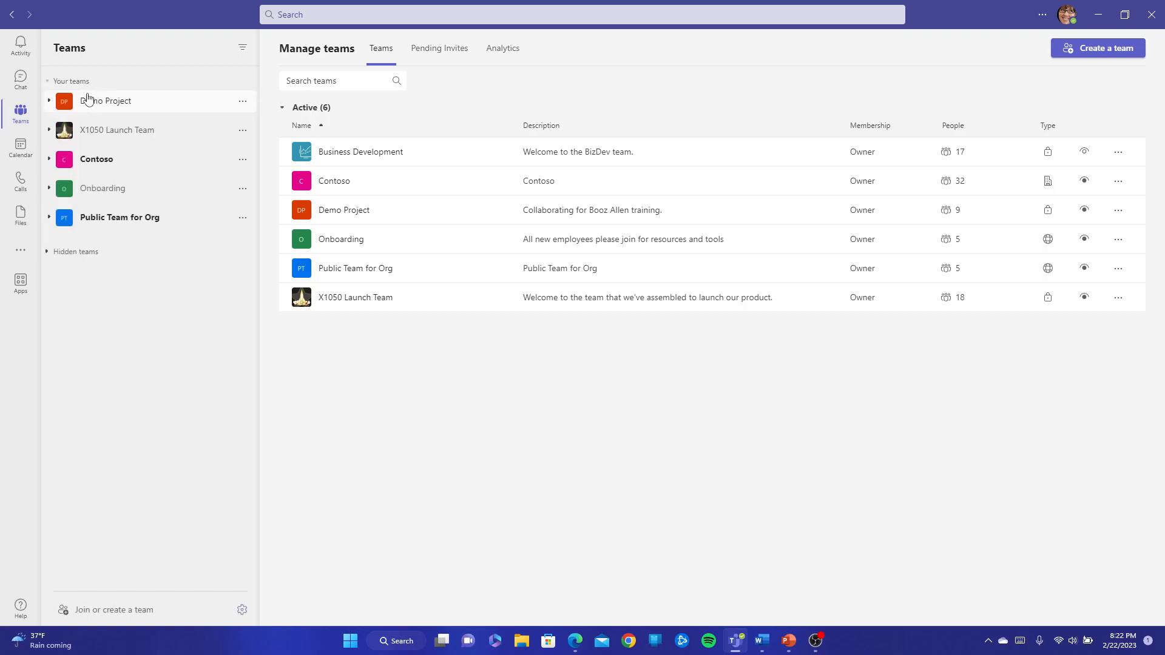
click(49, 102)
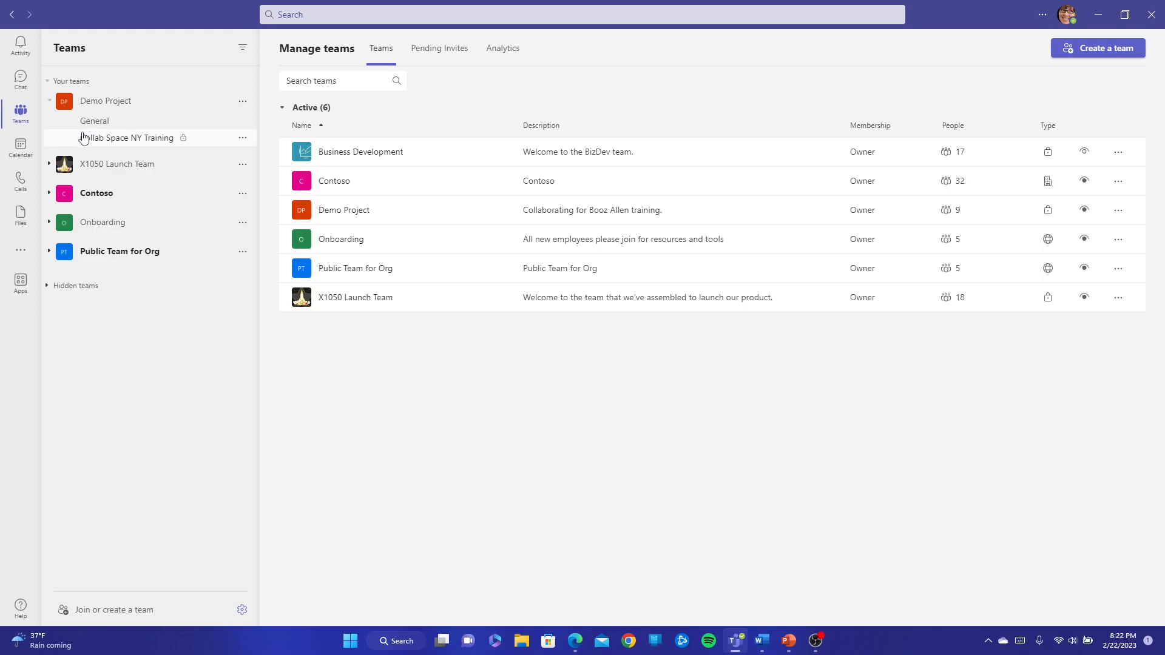
click(147, 145)
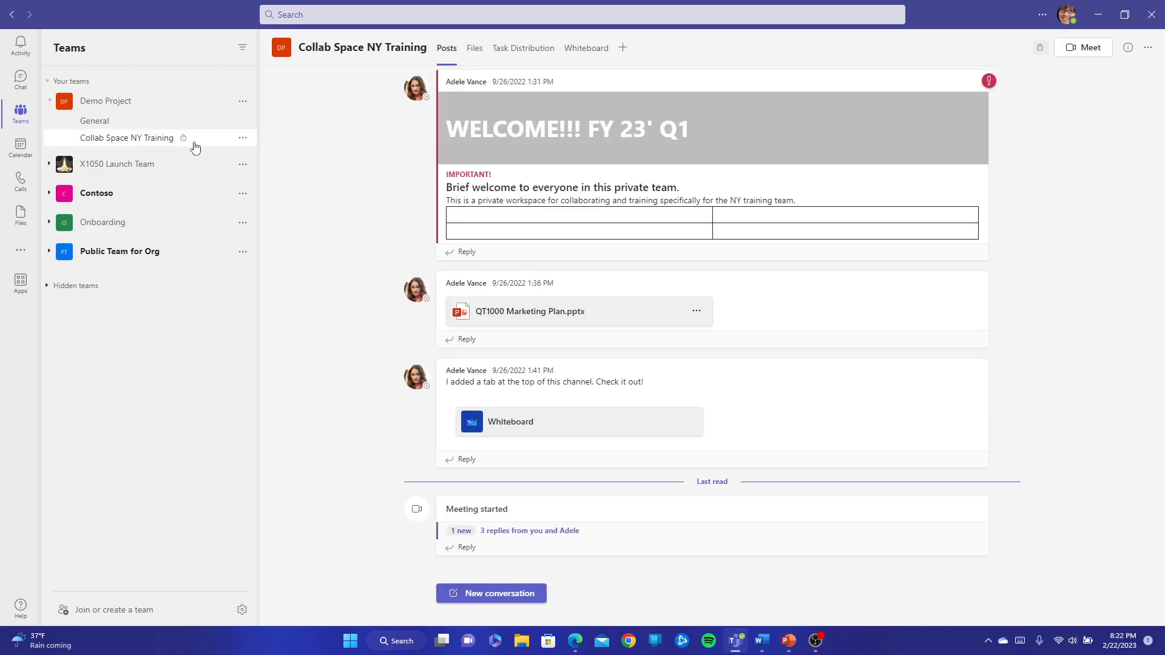
click(242, 139)
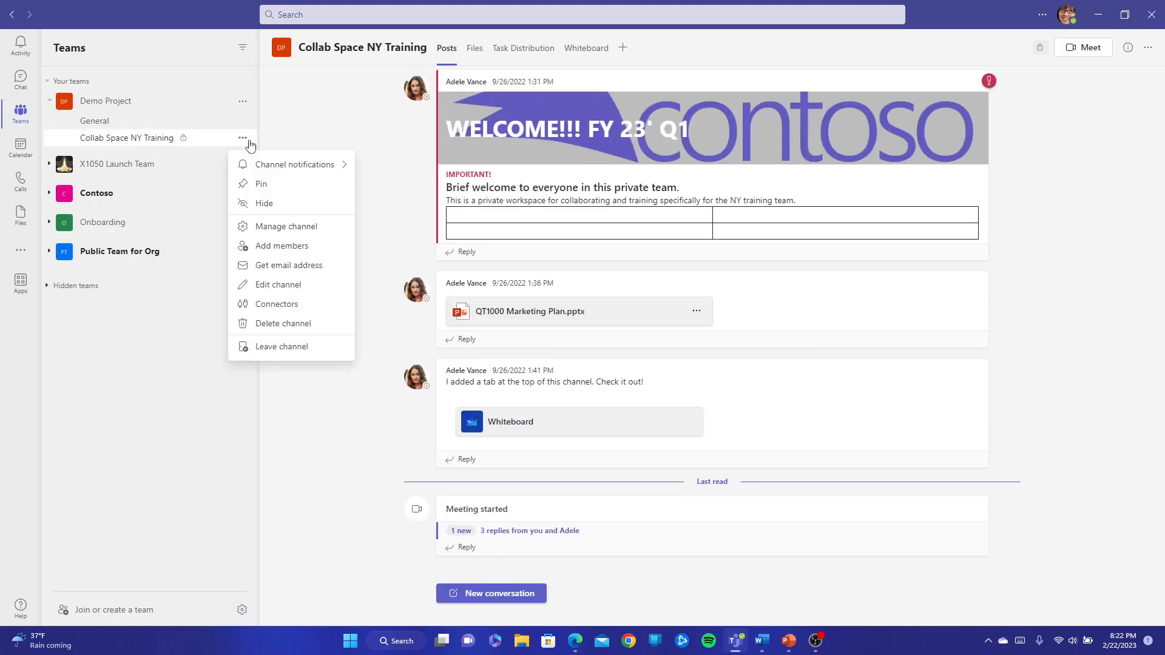
click(271, 188)
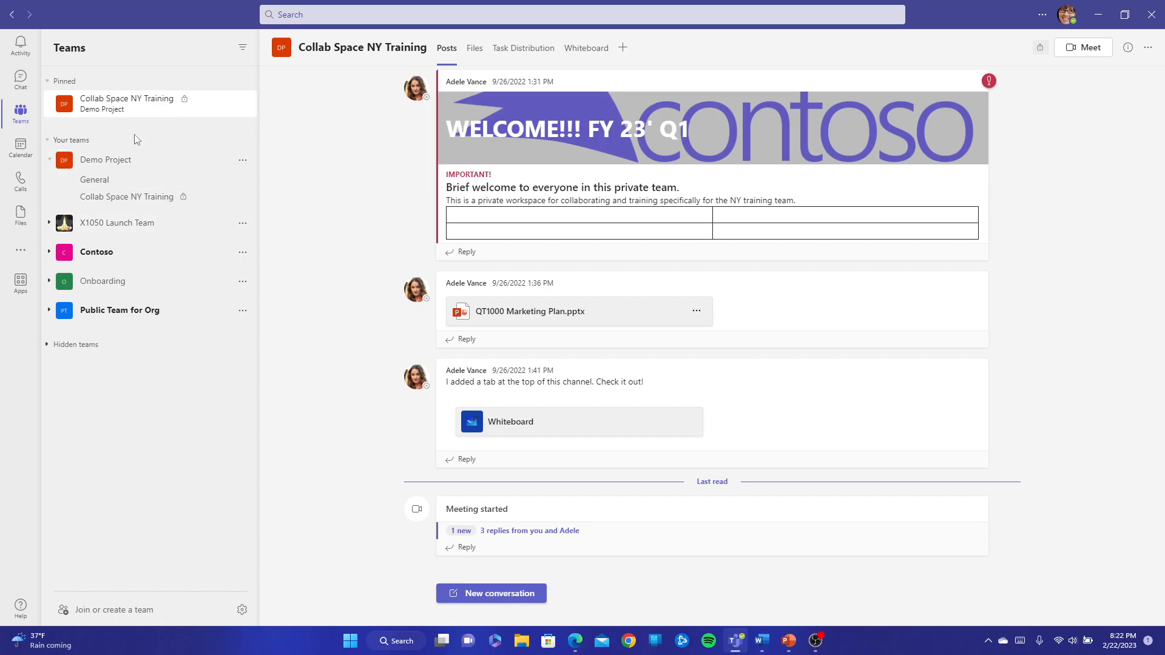
- View next week in the calendar, return to the current week, and check the available day and week layouts
click(24, 155)
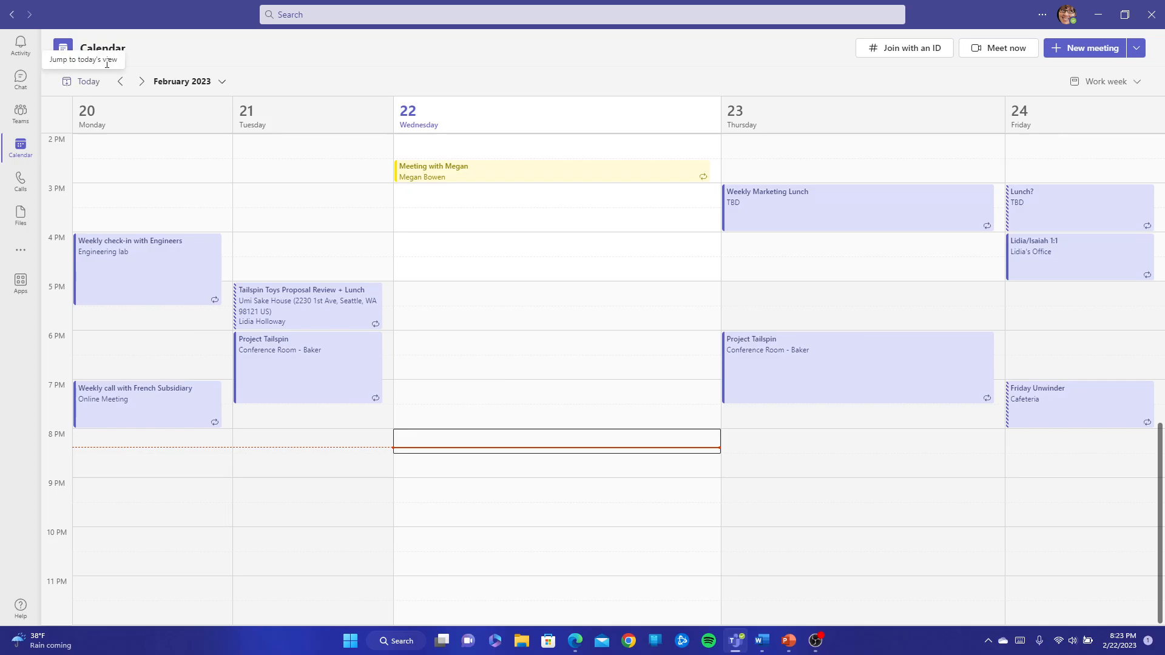
click(144, 81)
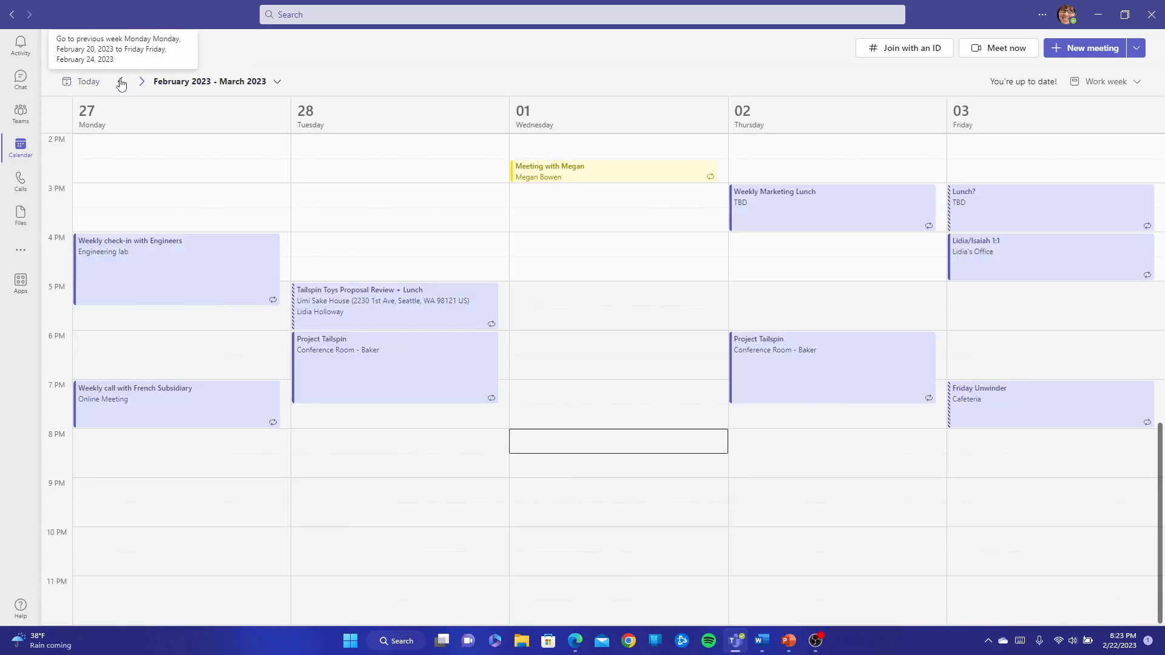
click(120, 83)
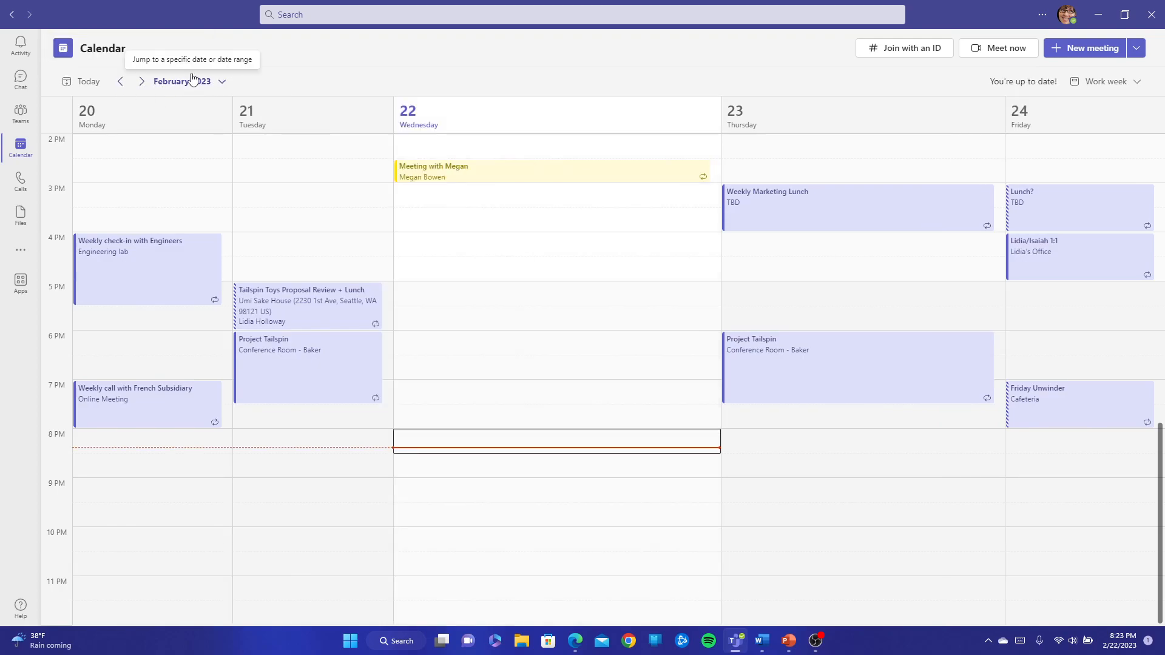
click(1136, 87)
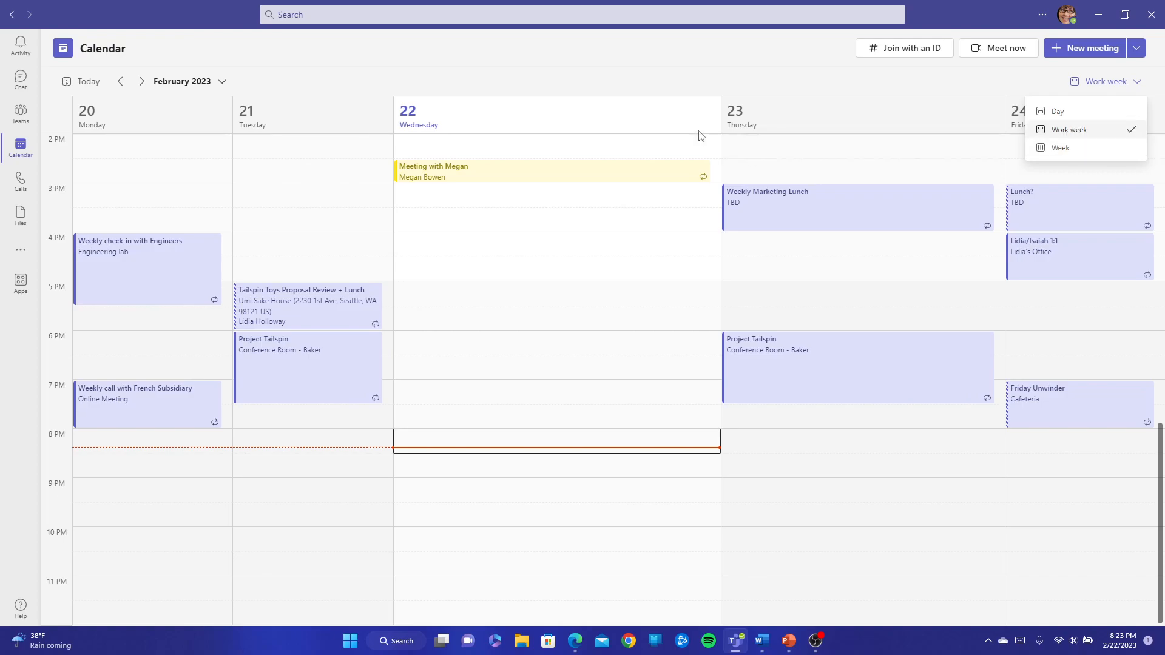
click(750, 69)
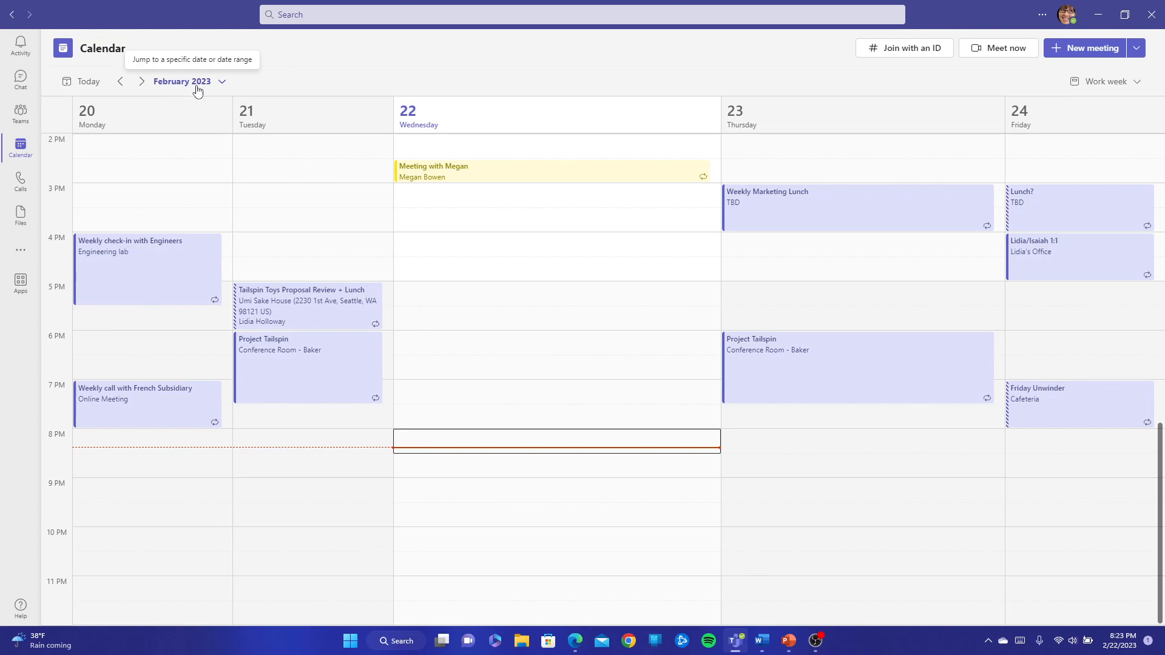
- View the calendar's date picker and the options for creating a new meeting
click(220, 84)
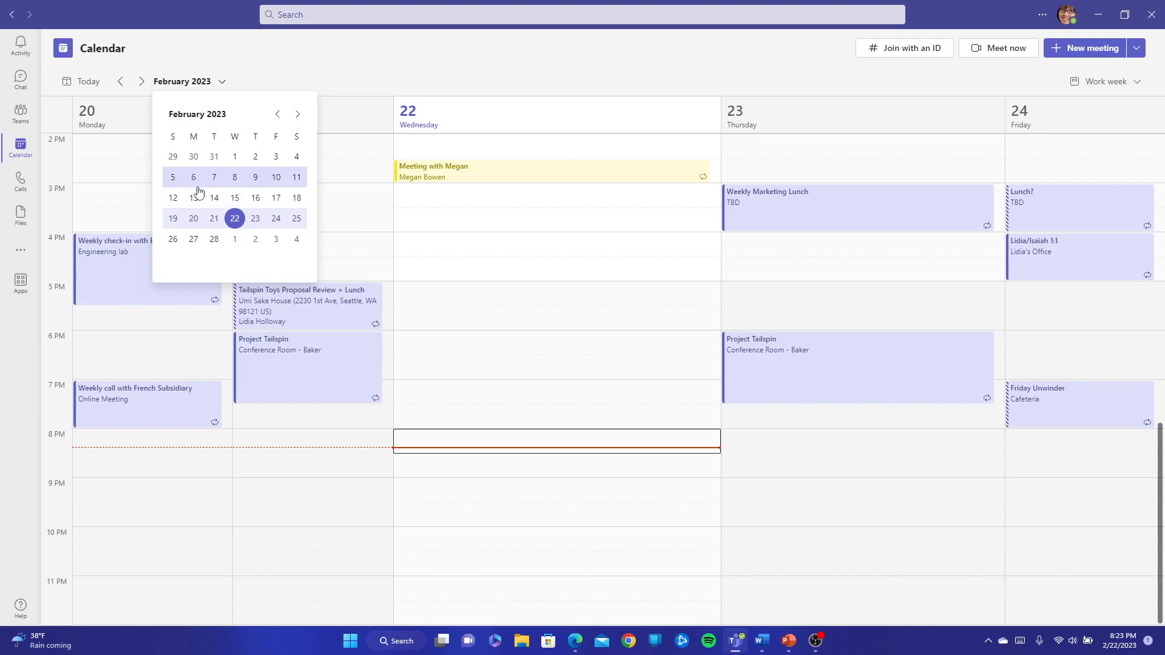
click(569, 57)
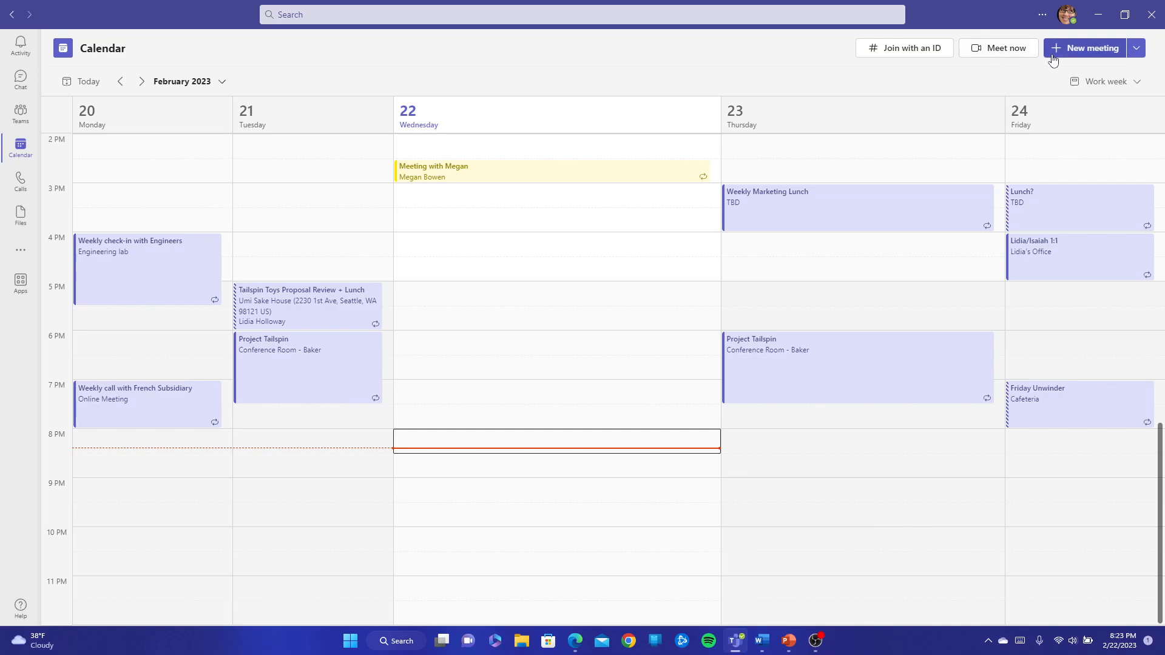
click(1136, 49)
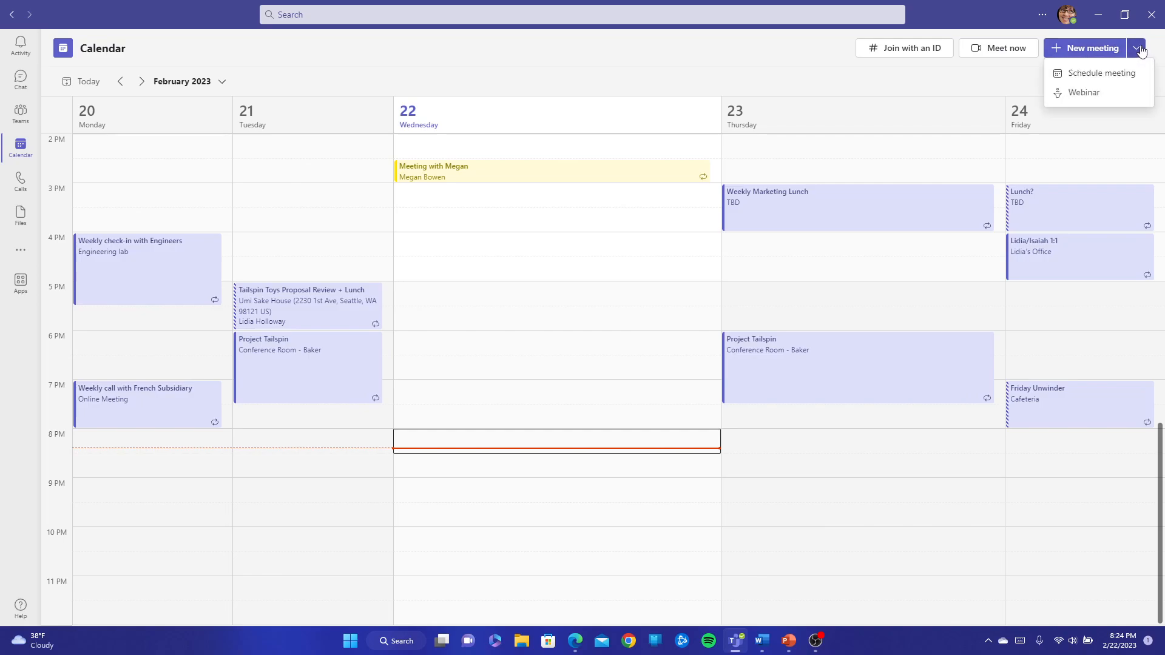
- Schedule a new meeting and give it the title "Demo meeting" in a maximized form
click(1094, 74)
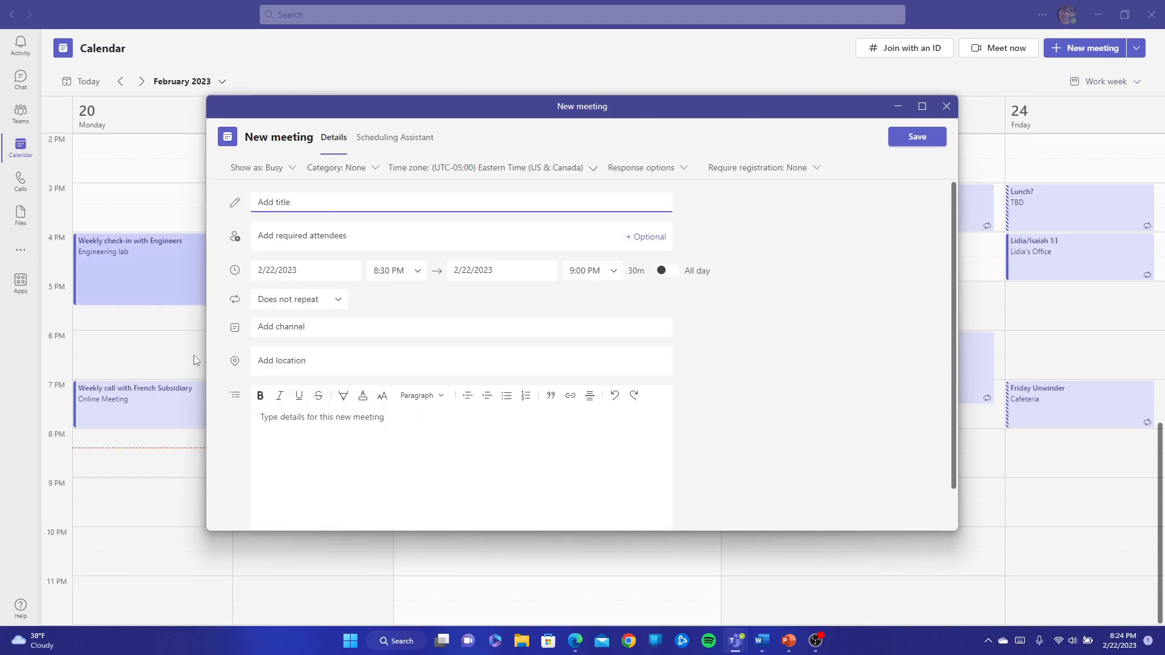
click(922, 107)
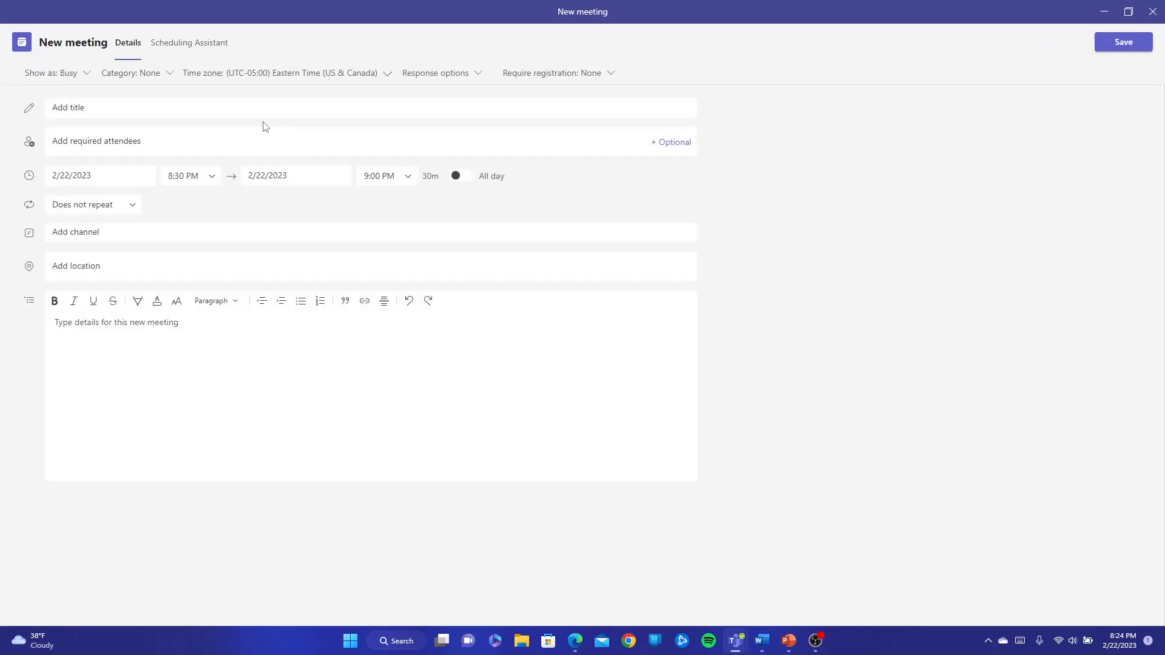
click(90, 110)
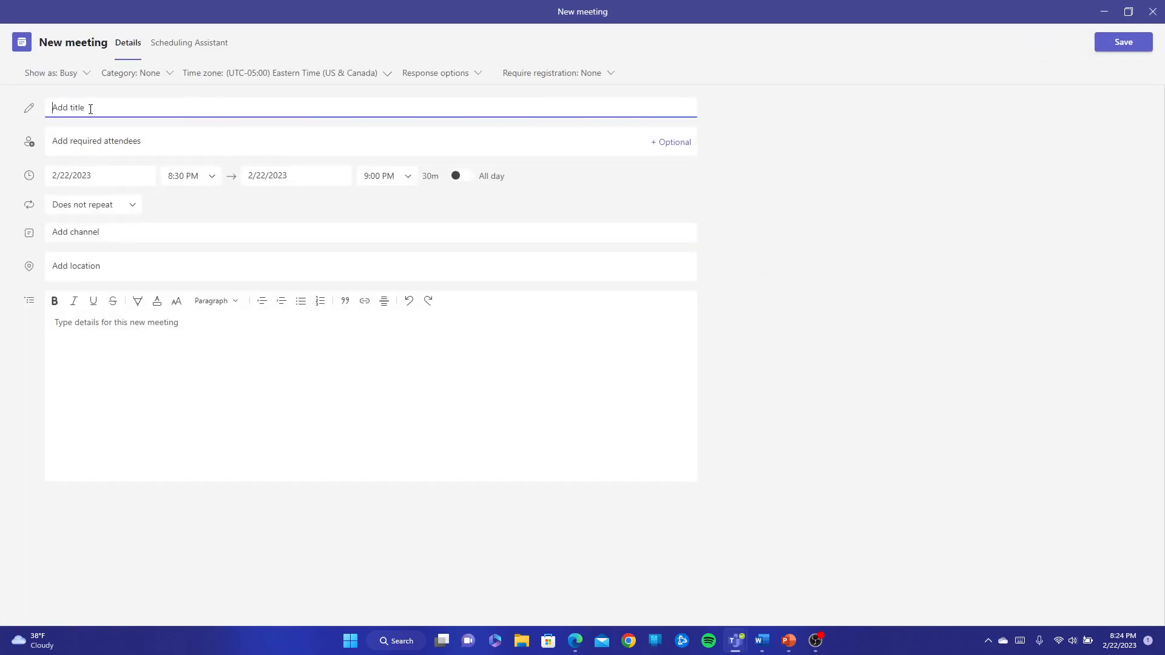
text(Demo meeting)
- Add three colleagues as required attendees: the retail manager, a second coworker and the IT admin
click(125, 133)
text(a)
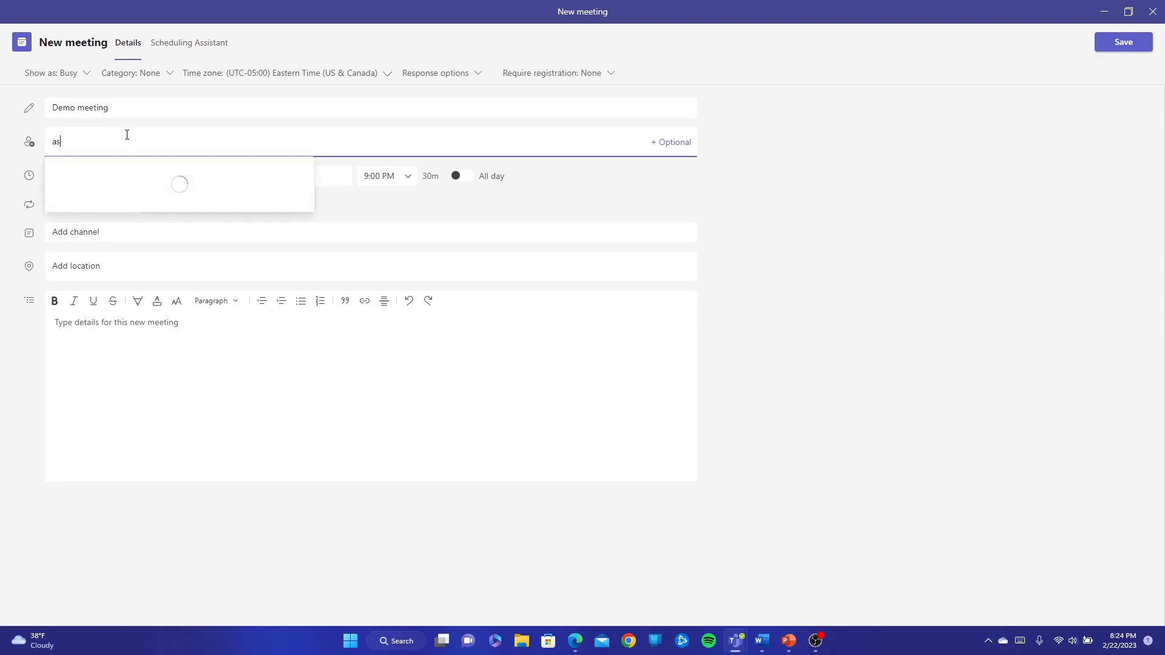
text(s)
key(BackSpace)
text(d)
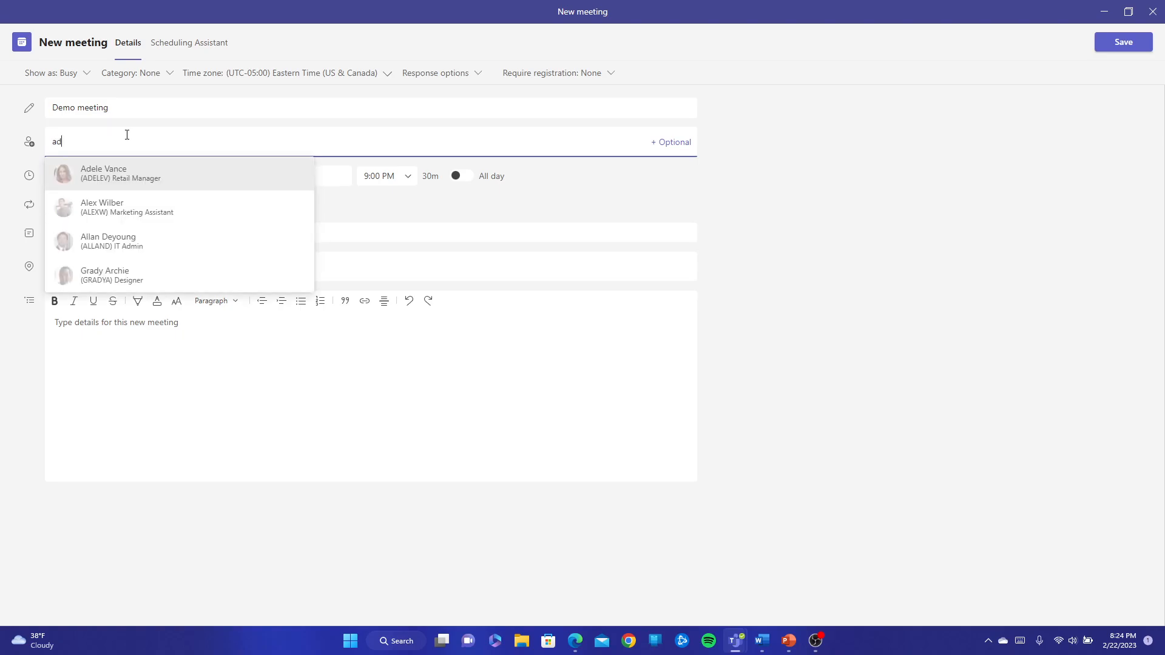
click(120, 175)
text(li)
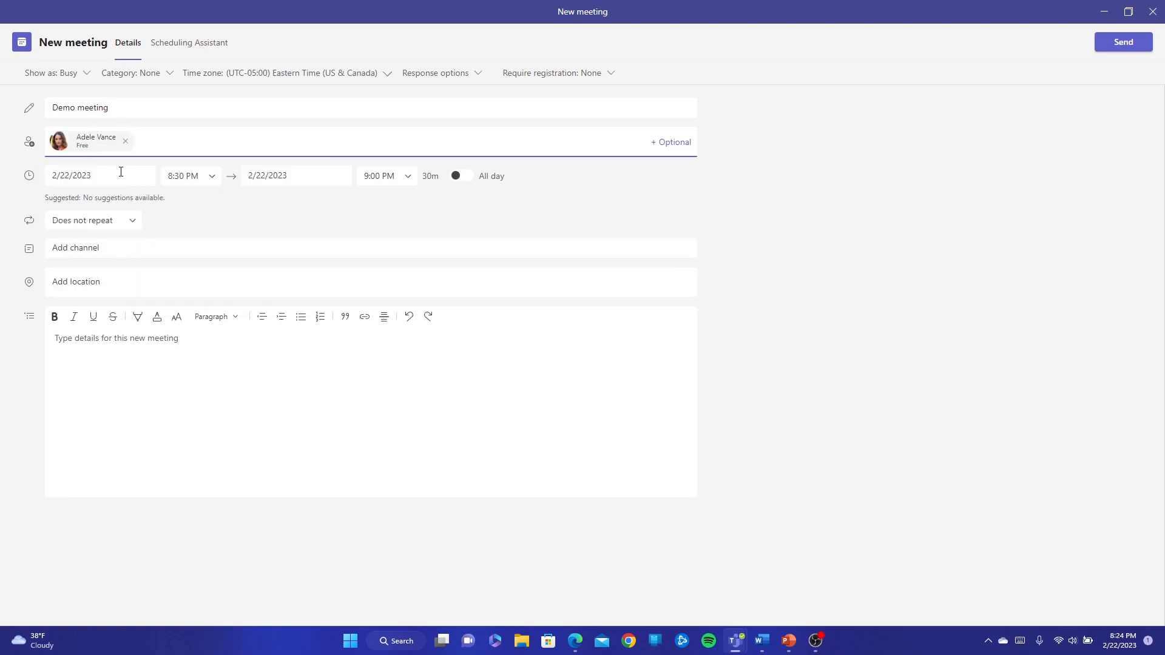
click(195, 181)
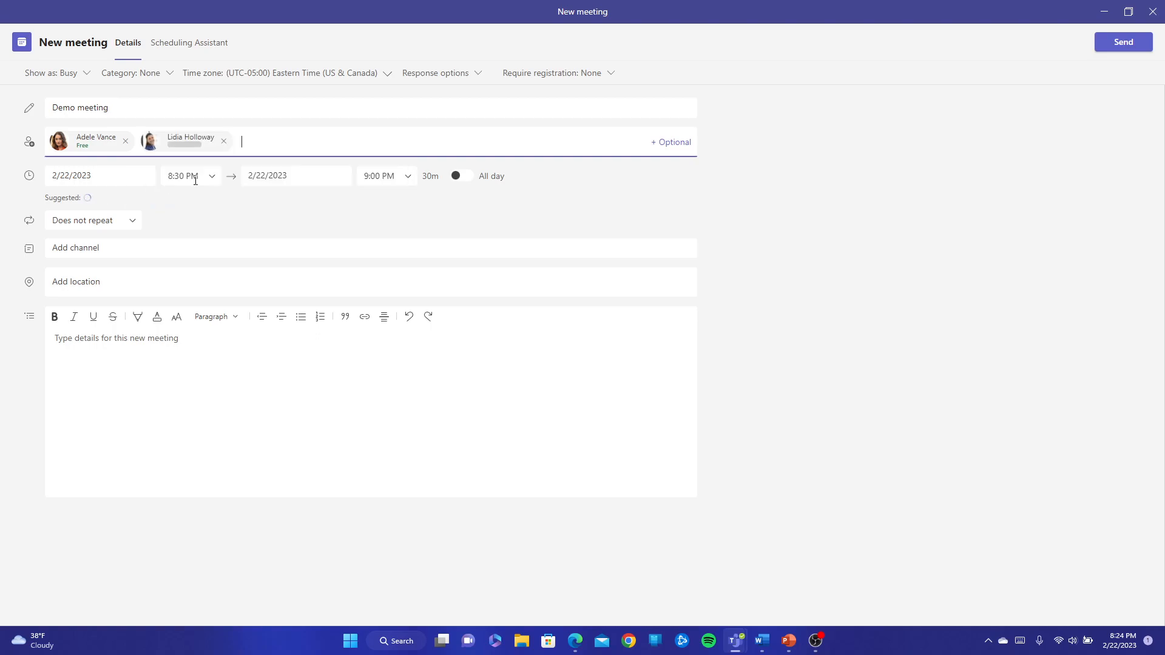
text(all)
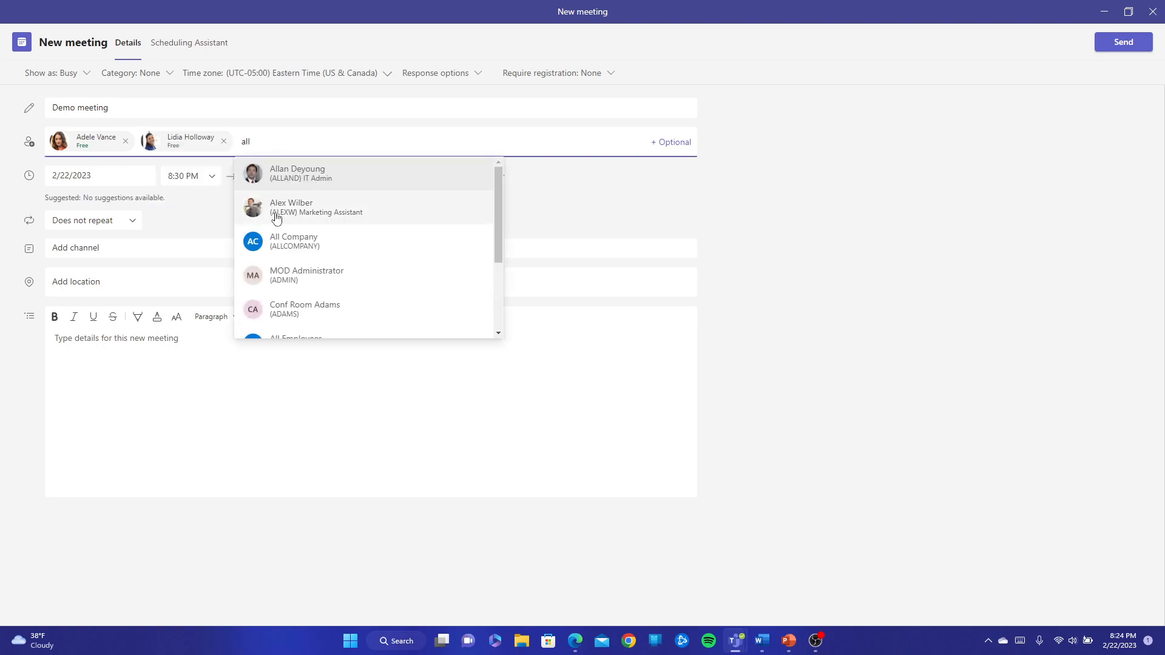
click(280, 174)
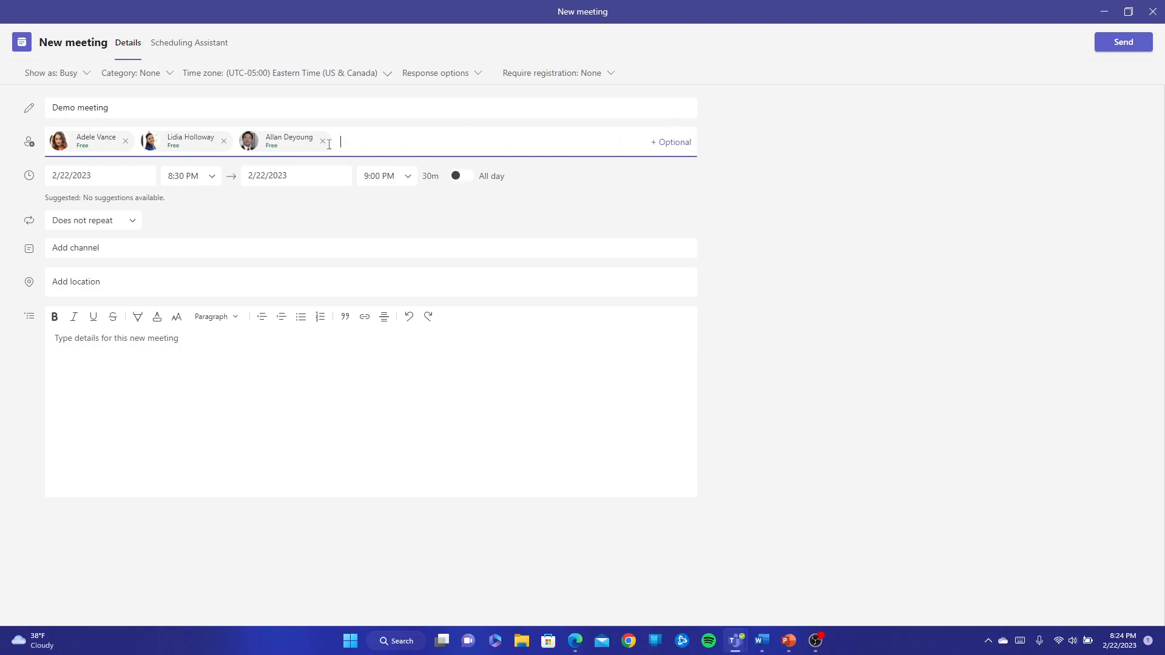
- Set the meeting date to 2/23/2023 and the start time to 12:00 PM
click(211, 182)
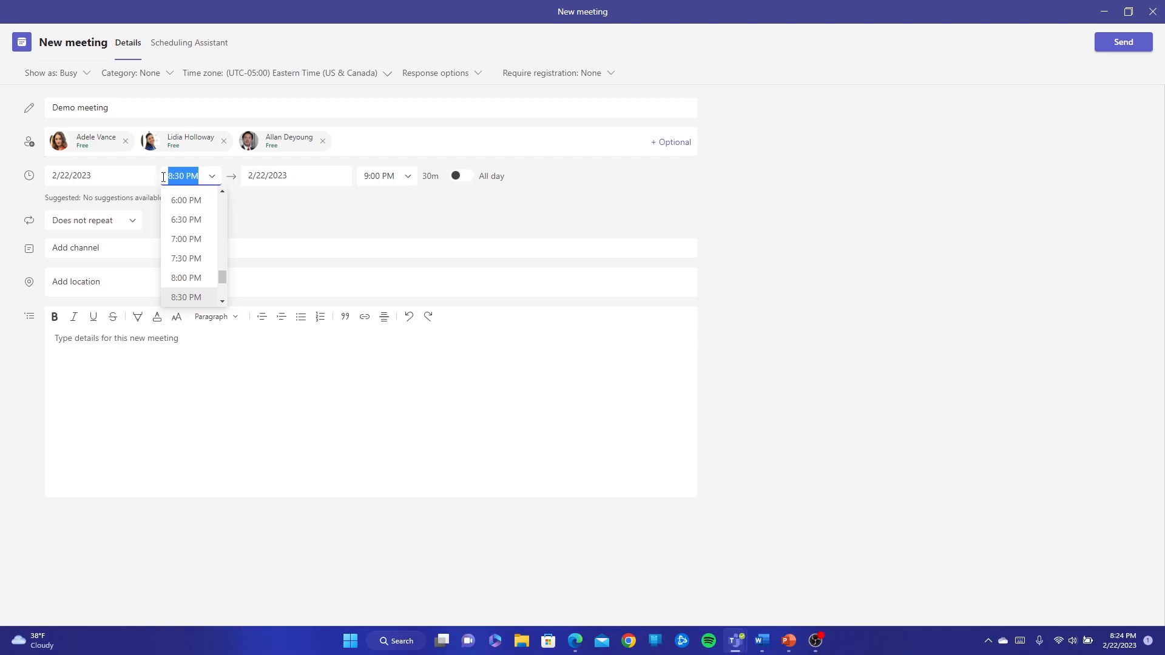
click(68, 177)
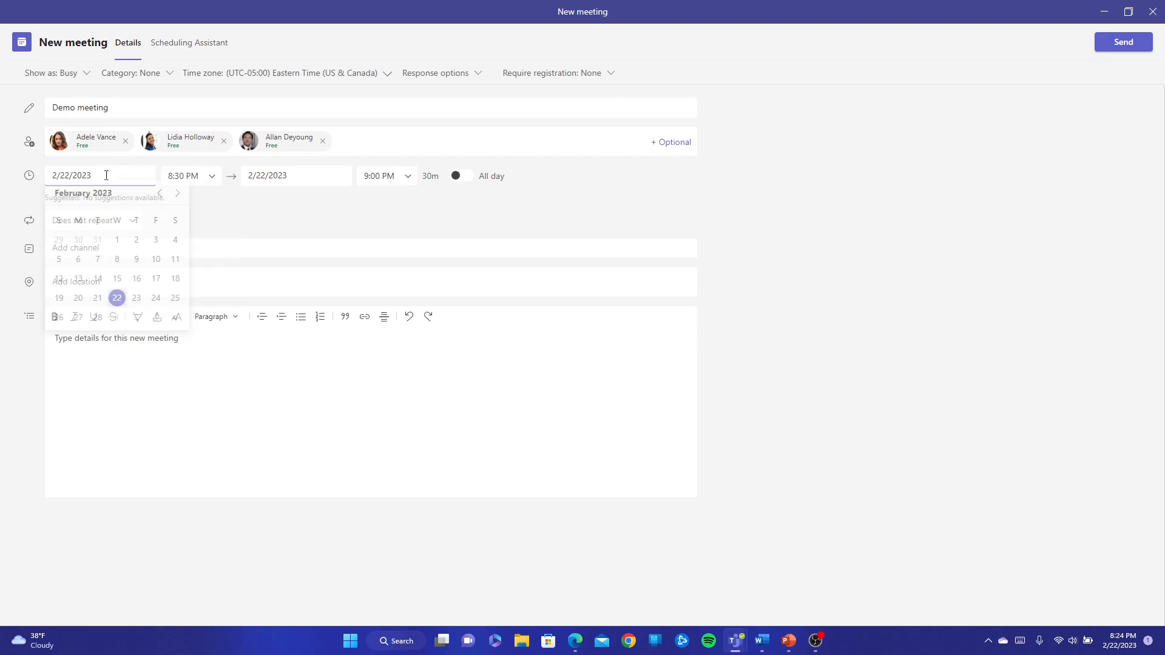
click(138, 309)
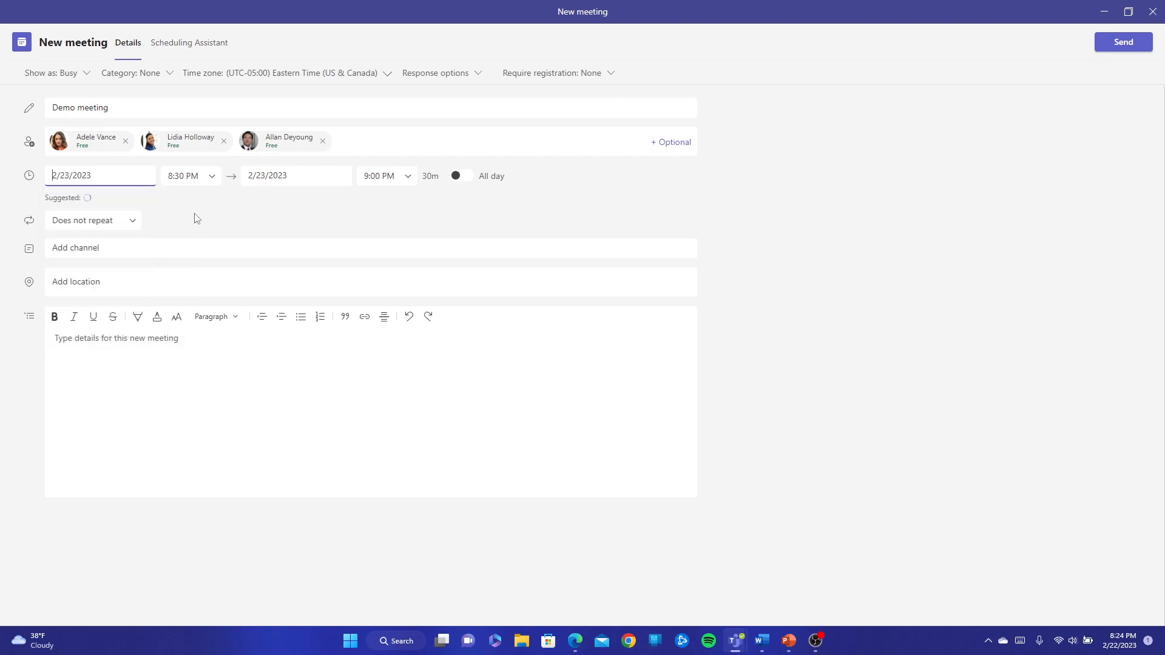
click(211, 180)
scroll(216, 243, up, 5)
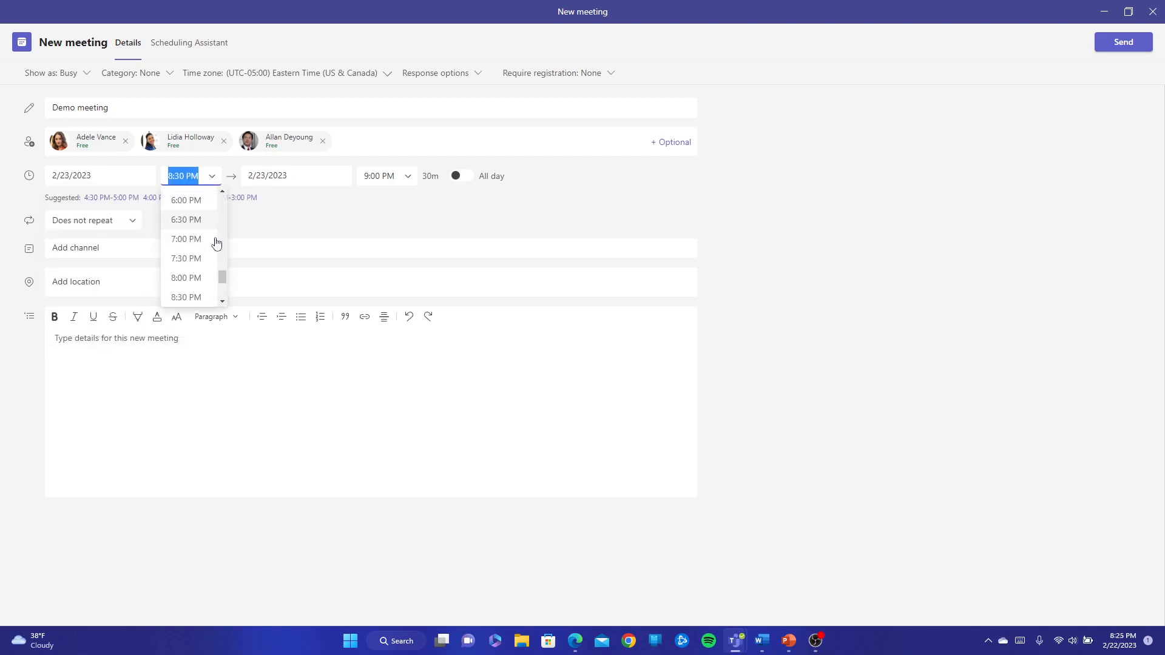
click(199, 274)
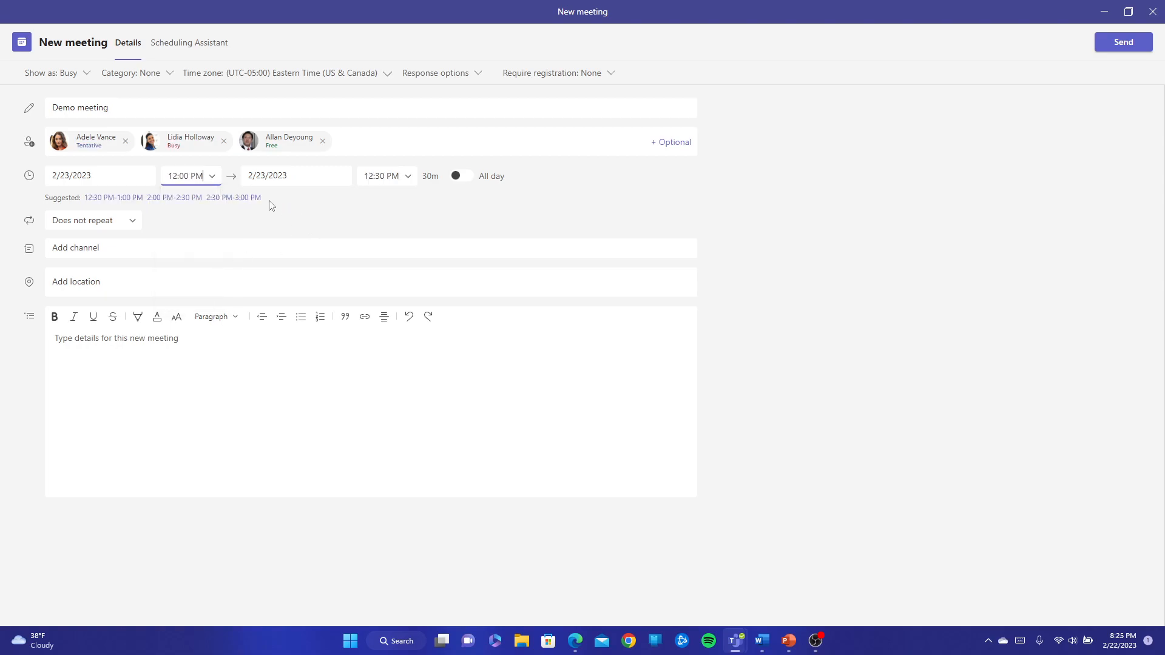
- Check the available end times and durations for the meeting without picking another one
click(405, 180)
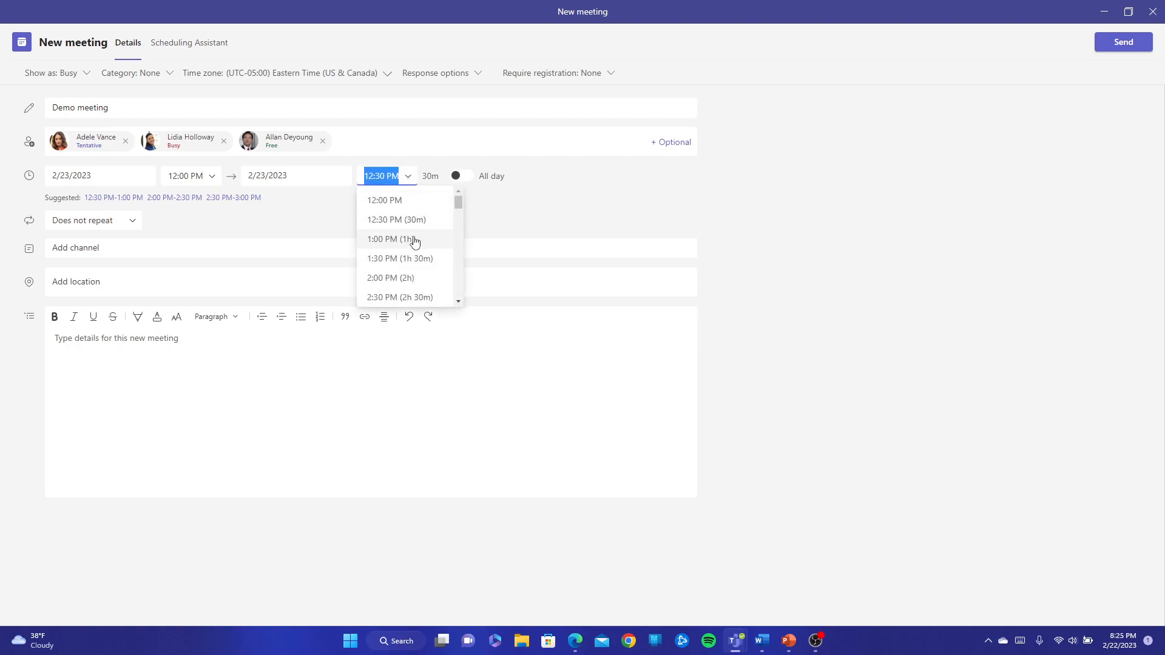
click(343, 220)
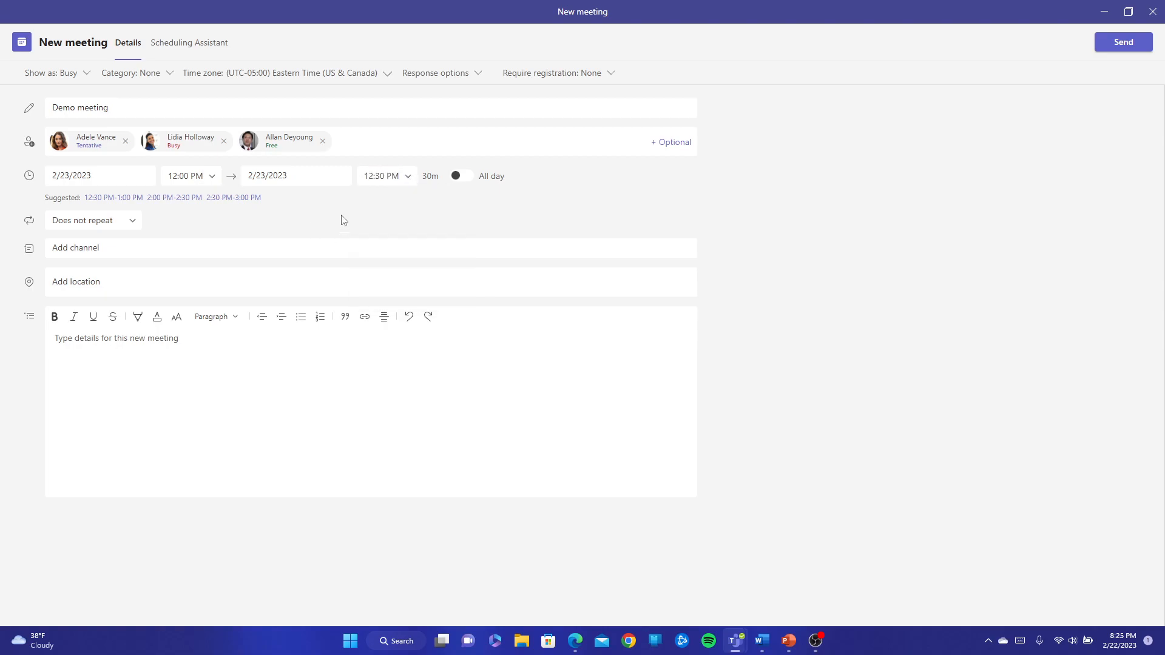
click(384, 176)
click(381, 175)
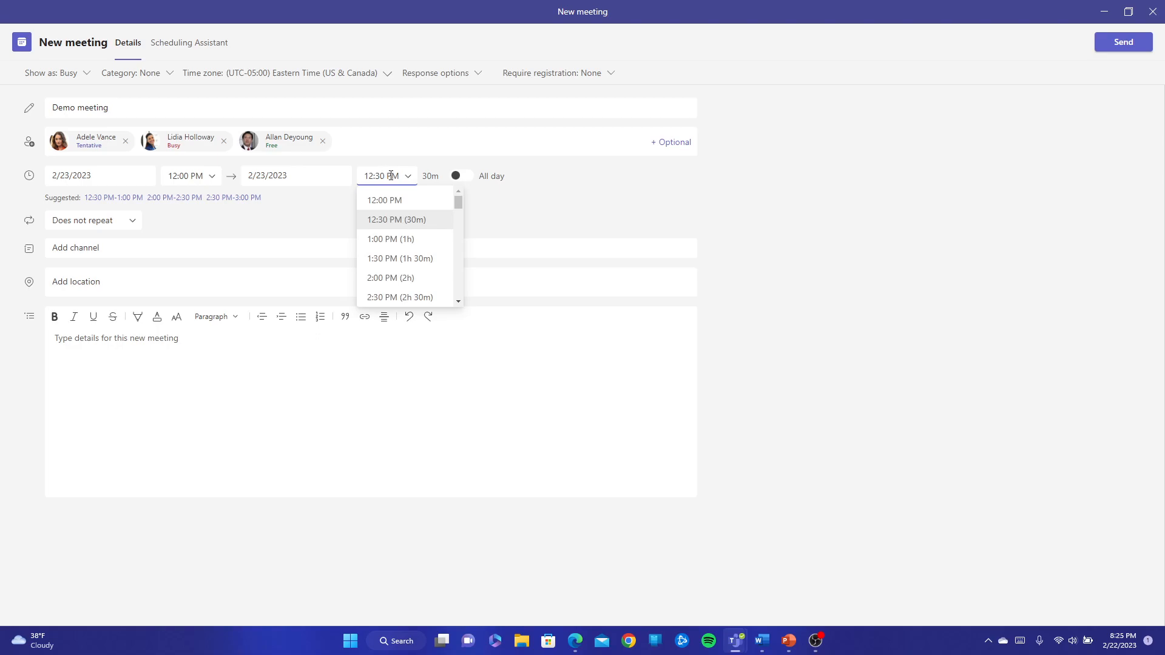
click(392, 187)
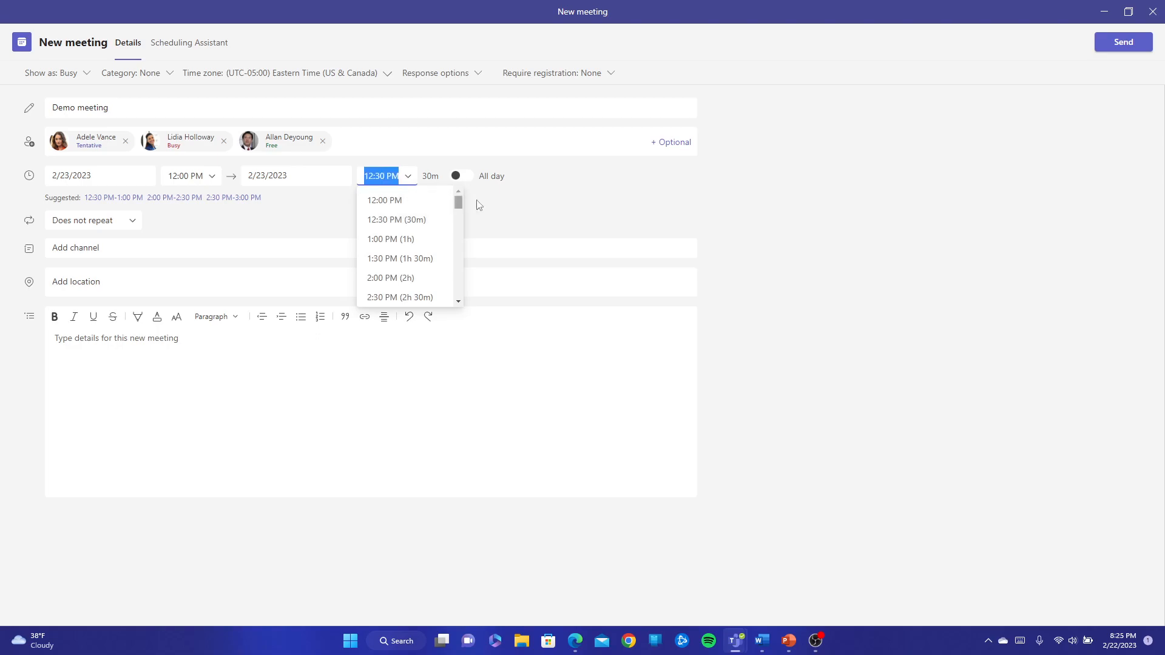
click(505, 214)
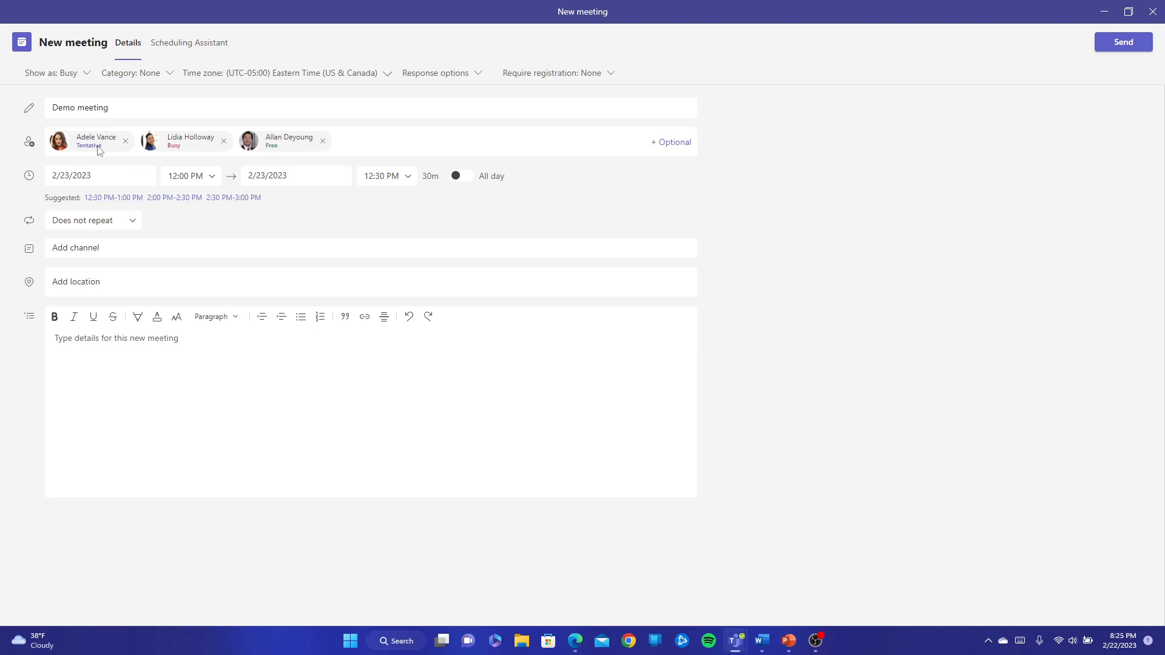
- Review the attendees' availability in the Scheduling Assistant and view the organizer's contact card
mouse_move(100, 146)
click(211, 43)
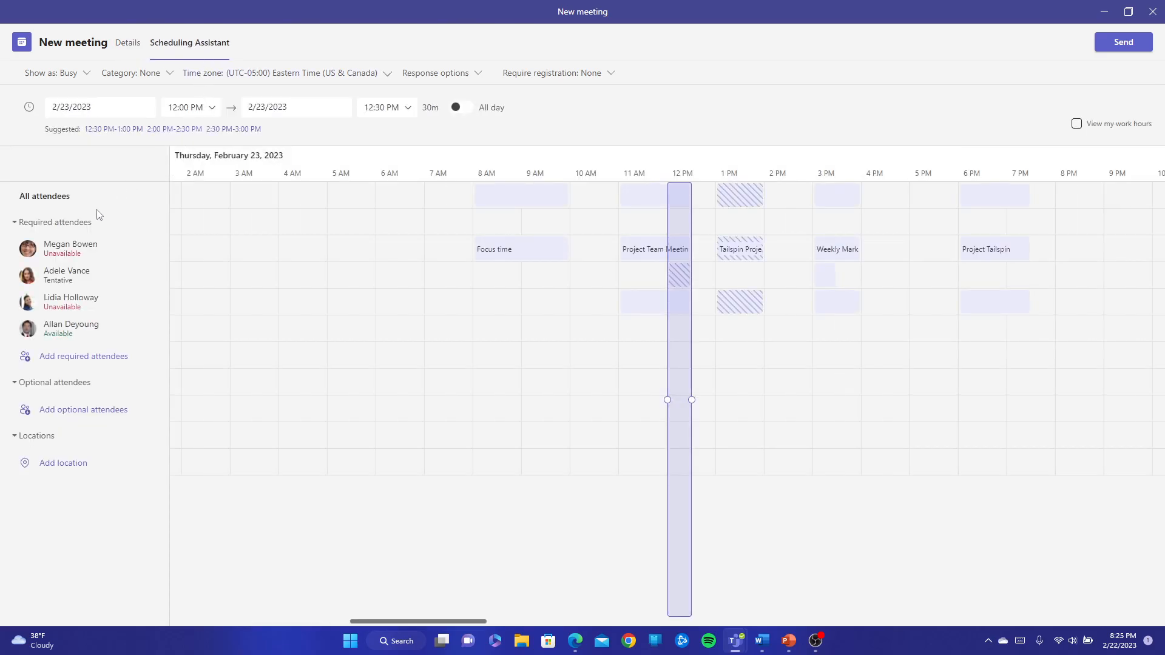
click(69, 259)
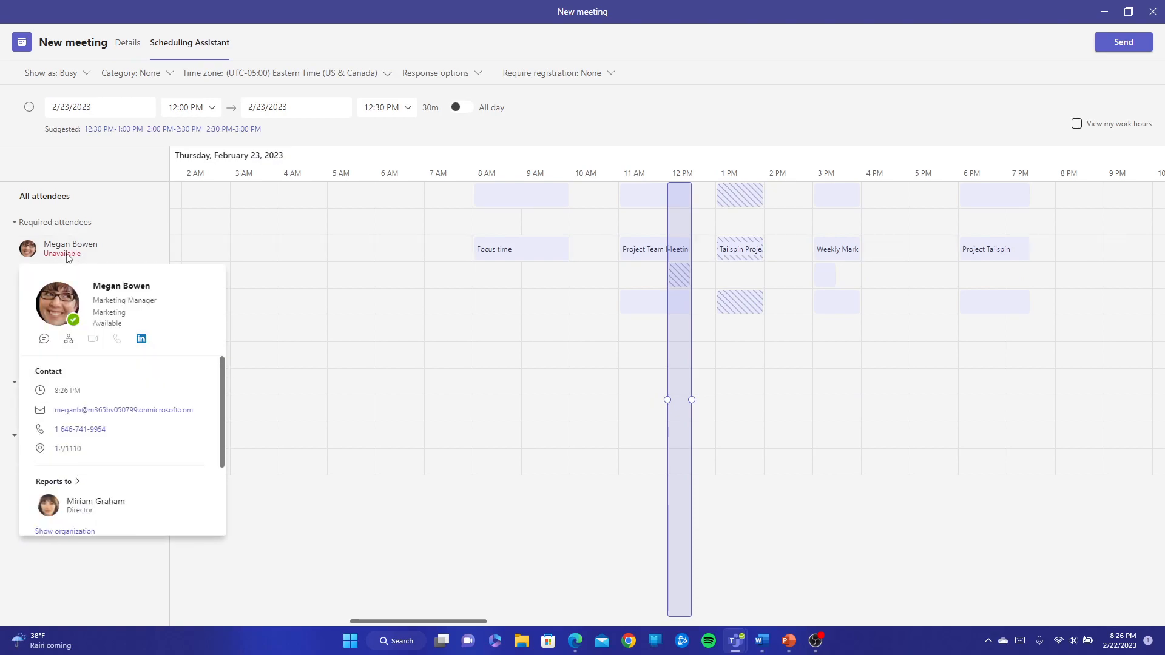
click(195, 244)
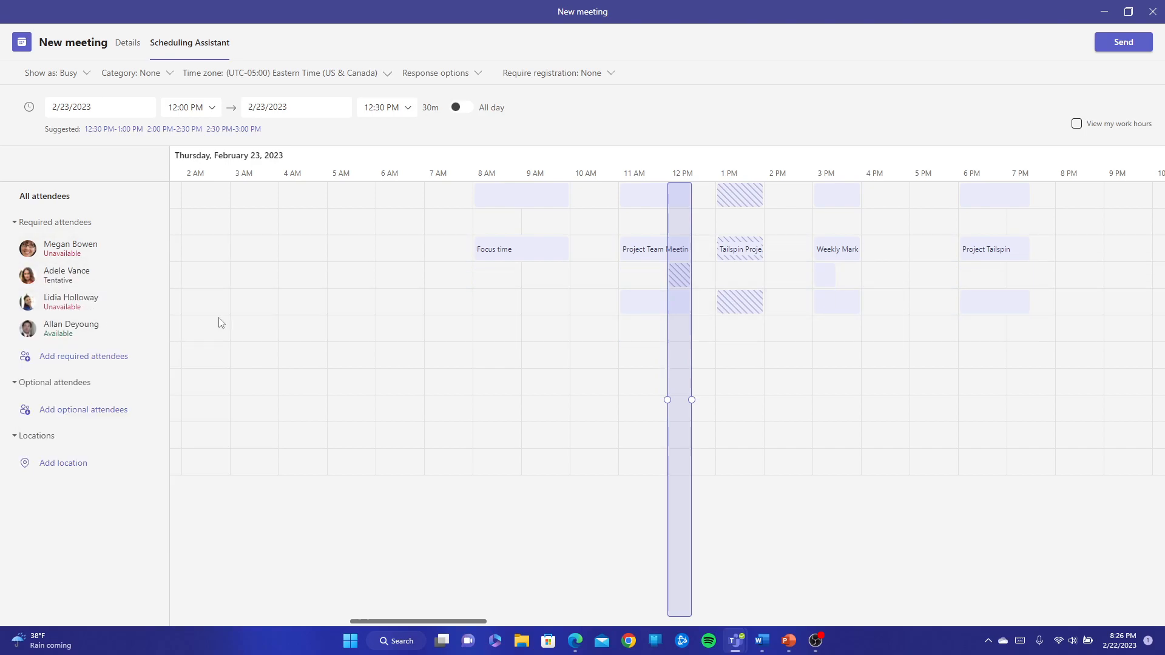
- Move the meeting slot to 12:30 PM–1:00 PM in the Scheduling Assistant and return to the meeting details
mouse_move(679, 196)
drag(681, 210, 695, 211)
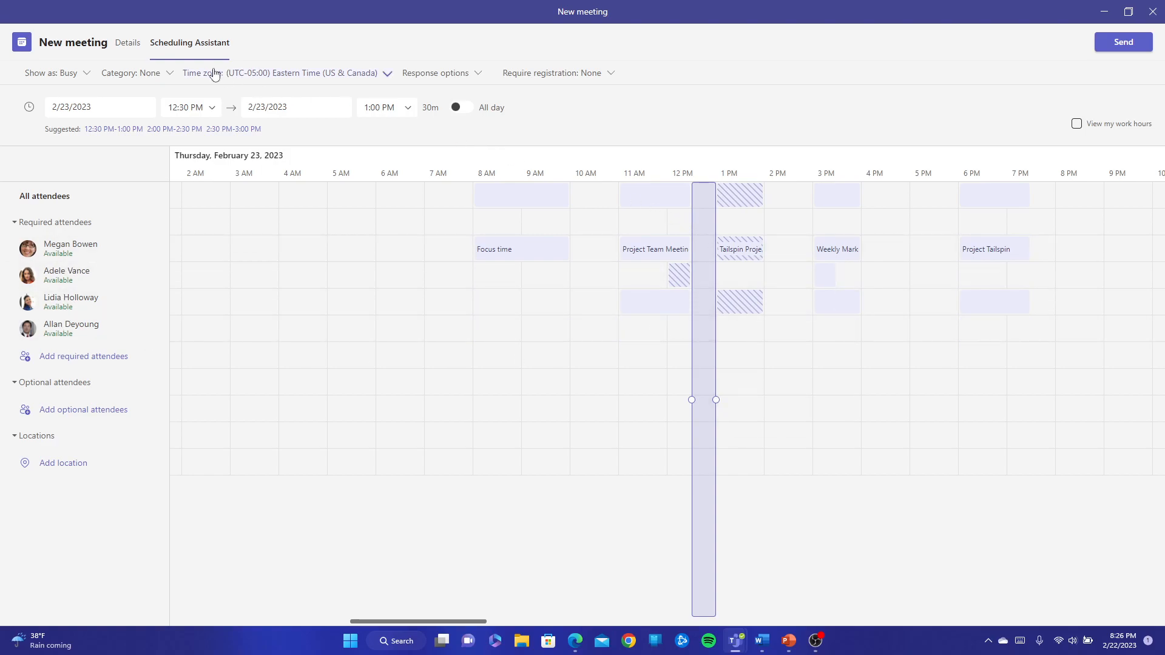
click(131, 49)
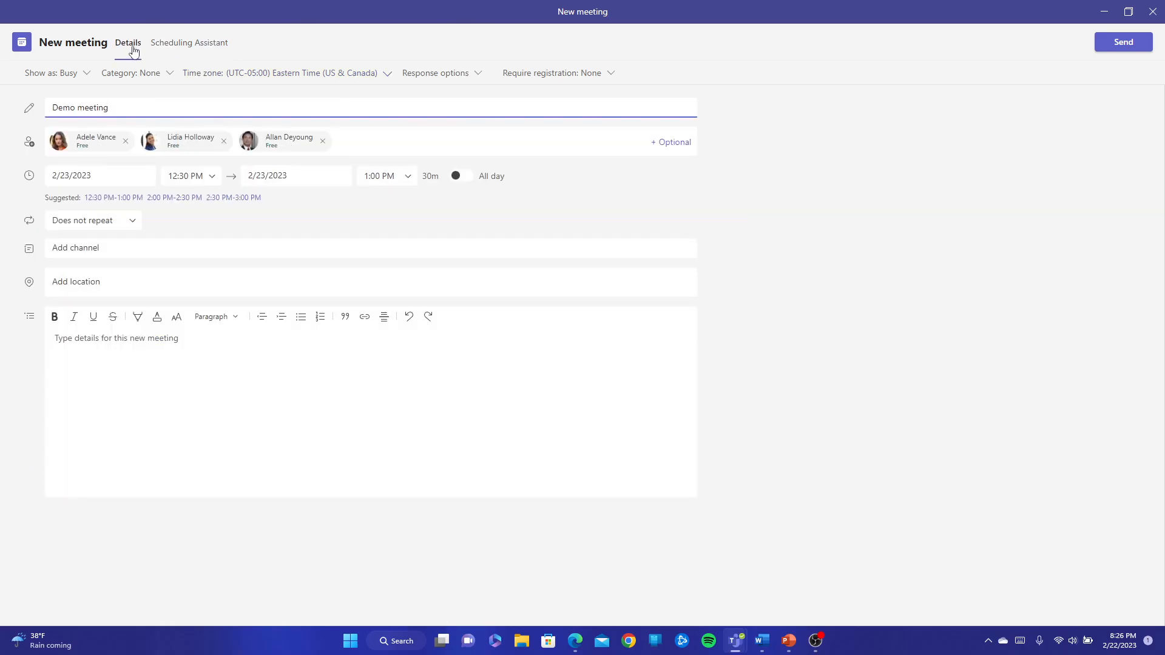
- View the meeting's recurrence options and the teams available for adding a channel
click(125, 223)
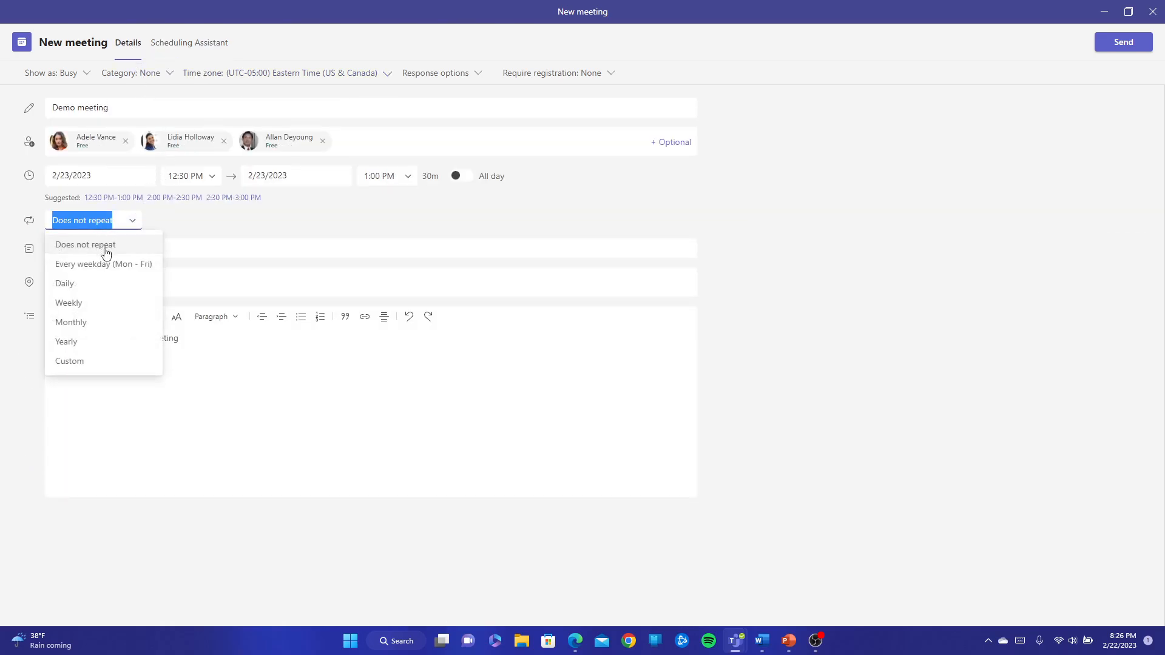
click(273, 241)
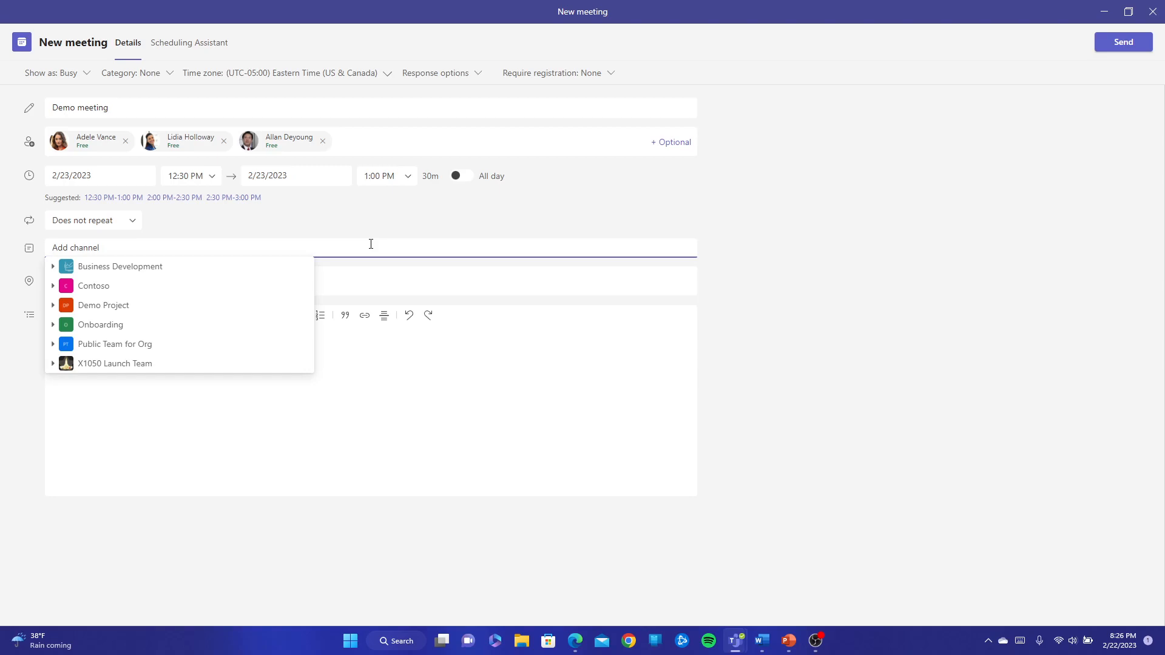
click(420, 273)
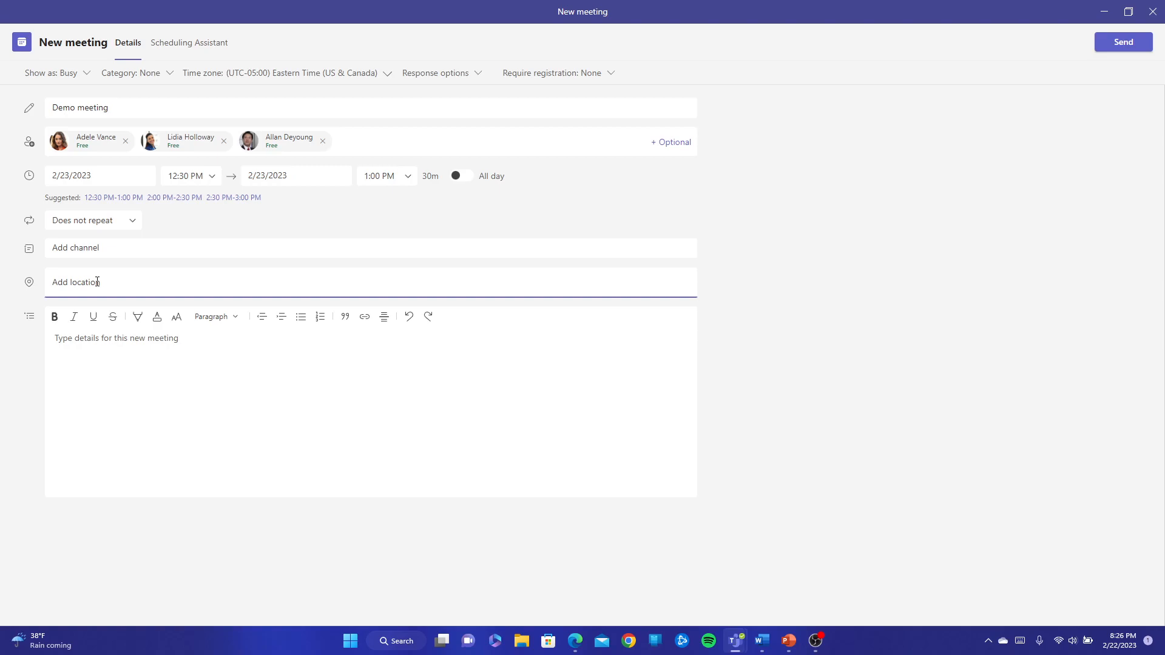
- Enter "Demo details" as the meeting description and send the invitation
click(125, 349)
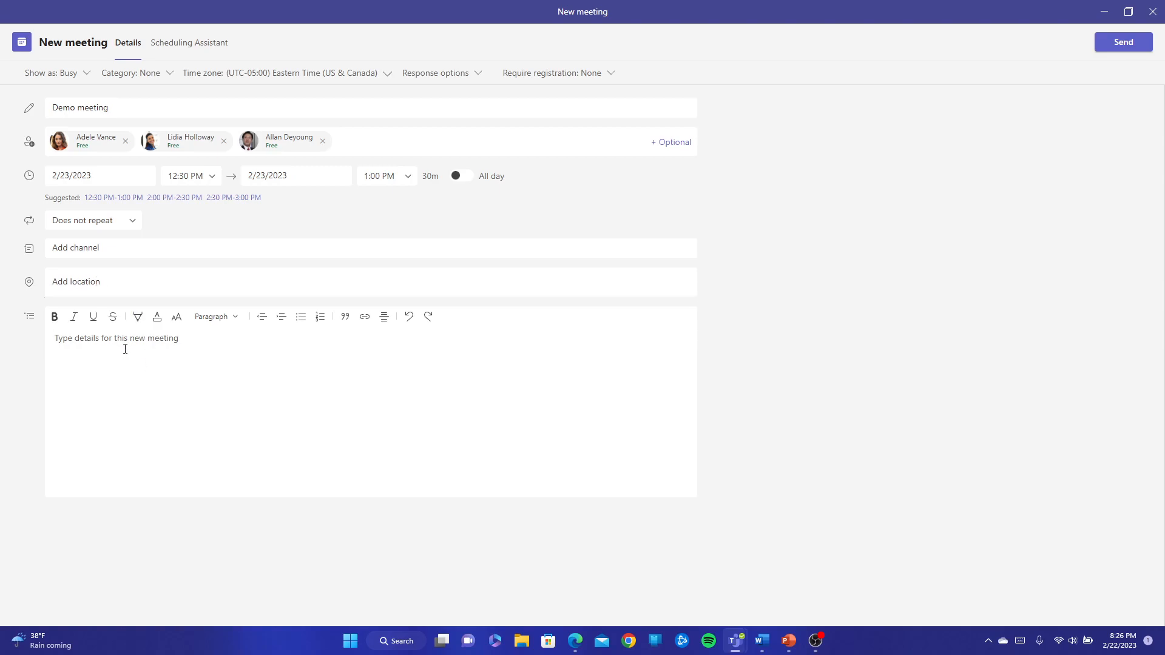
text(Demo details)
click(1122, 44)
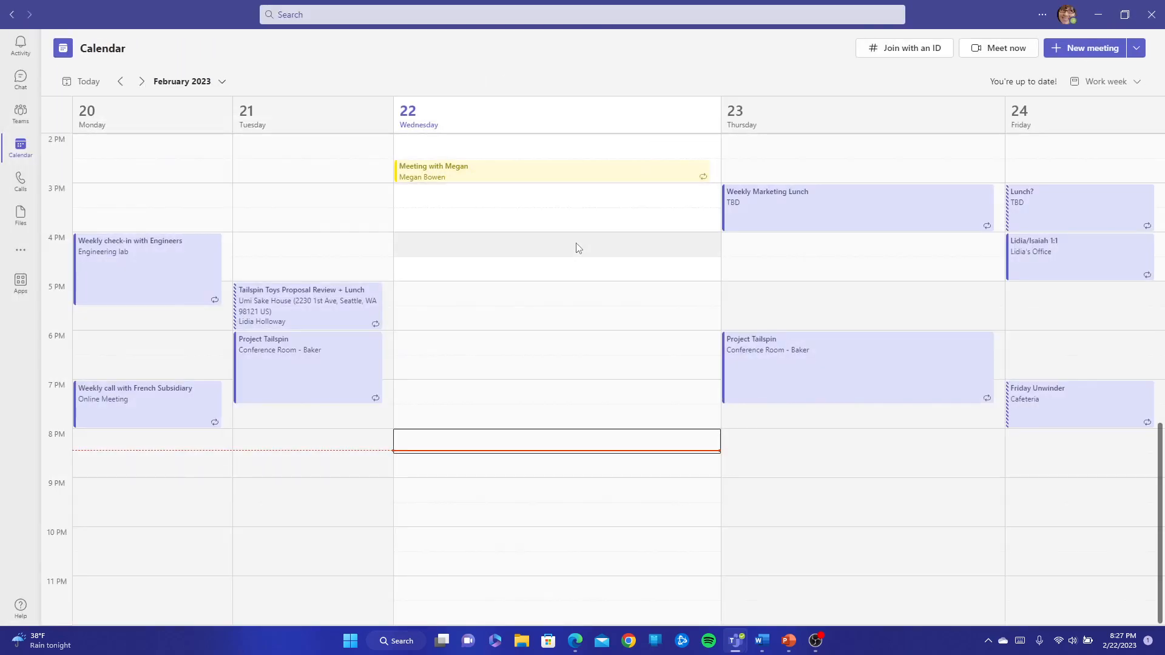
- Find the Demo meeting on Thursday, February 23 in the calendar and open its summary
scroll(634, 325, up, 6)
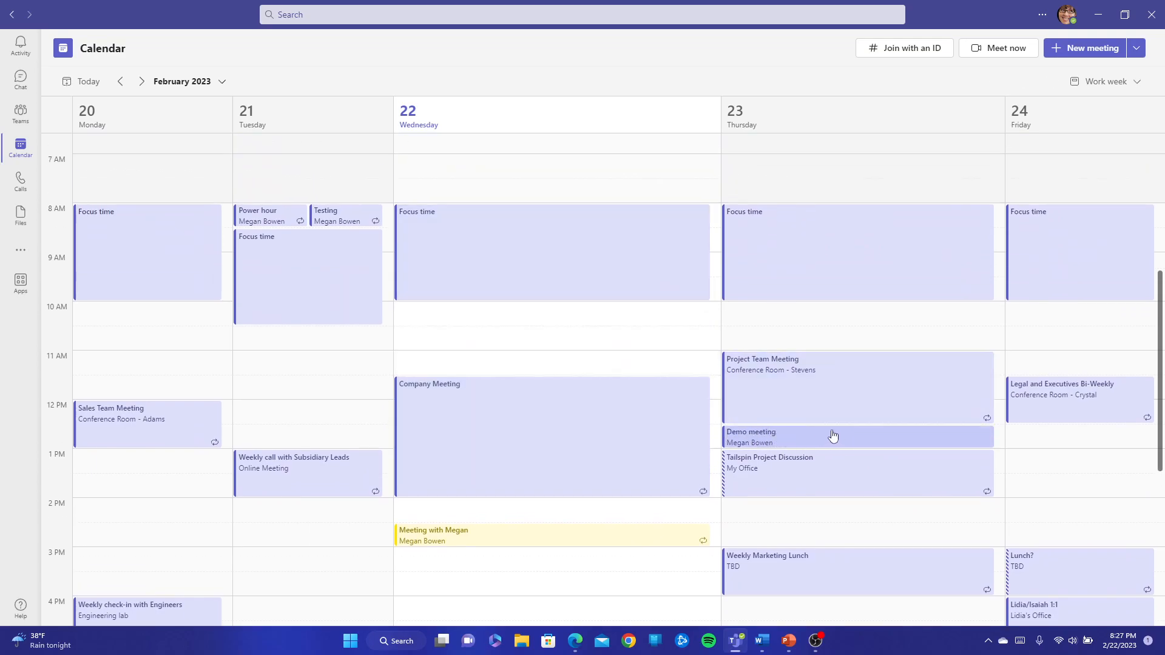
scroll(810, 437, down, 1)
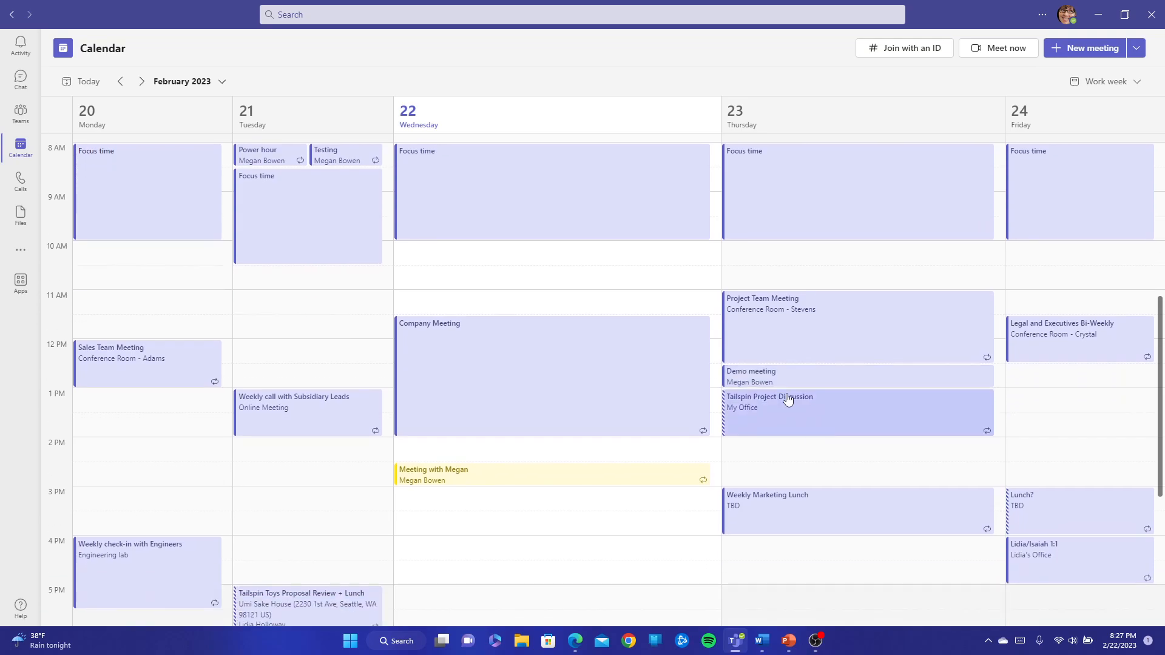
mouse_move(836, 381)
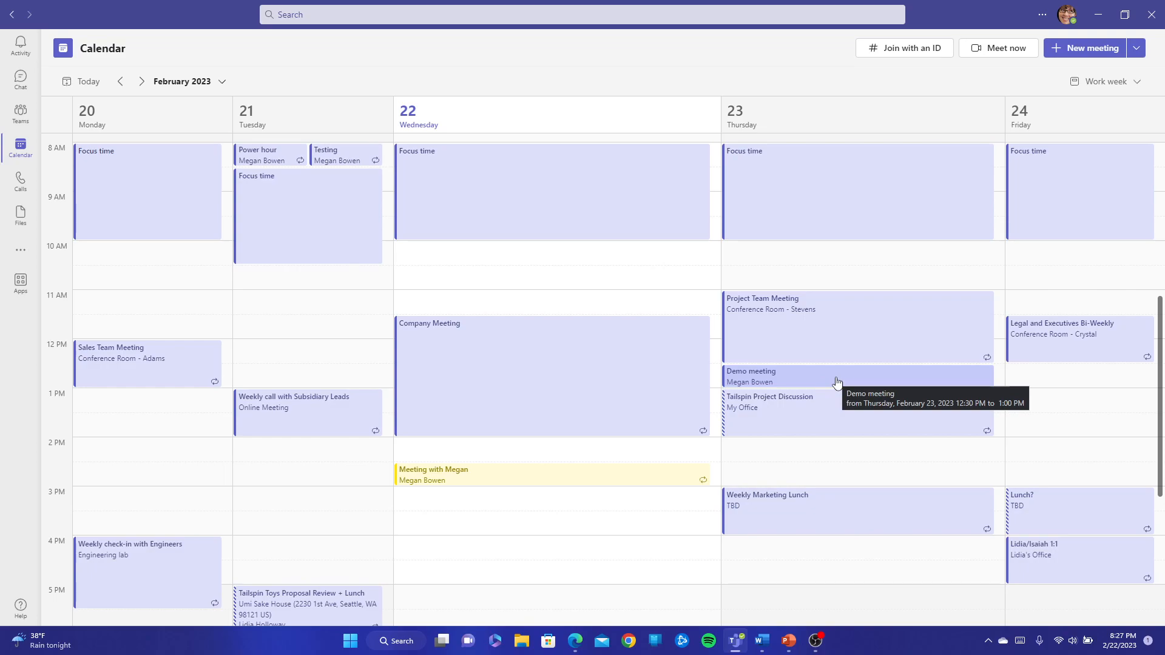
click(836, 375)
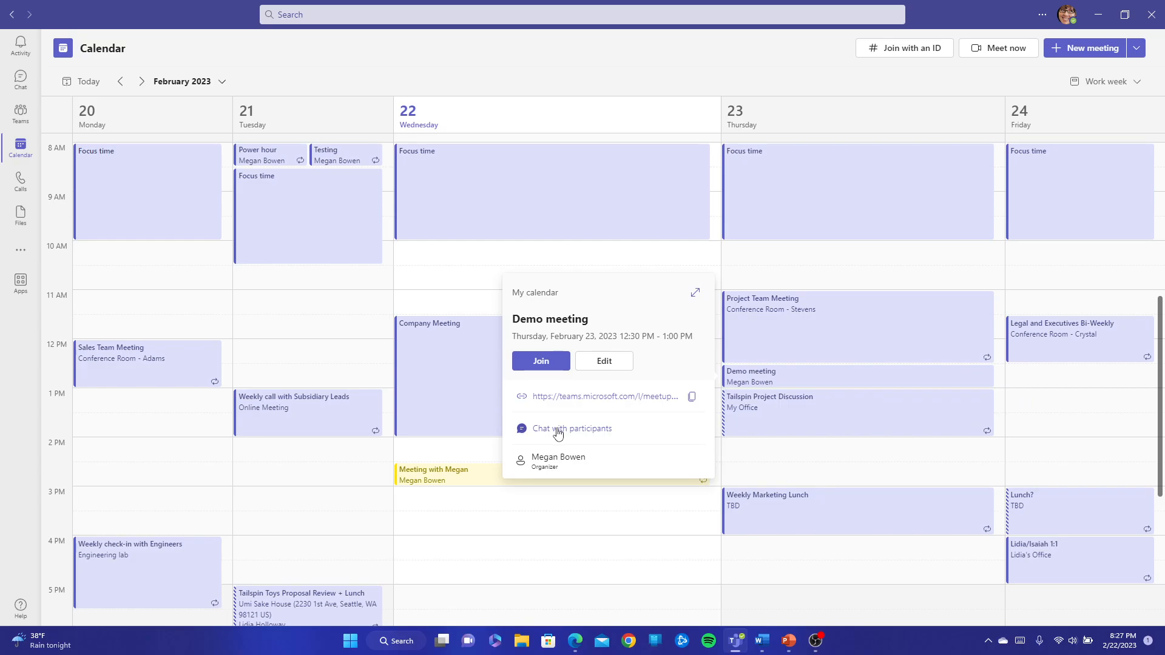
- Open the Demo meeting's participant chat and view the options for attaching a file
click(558, 431)
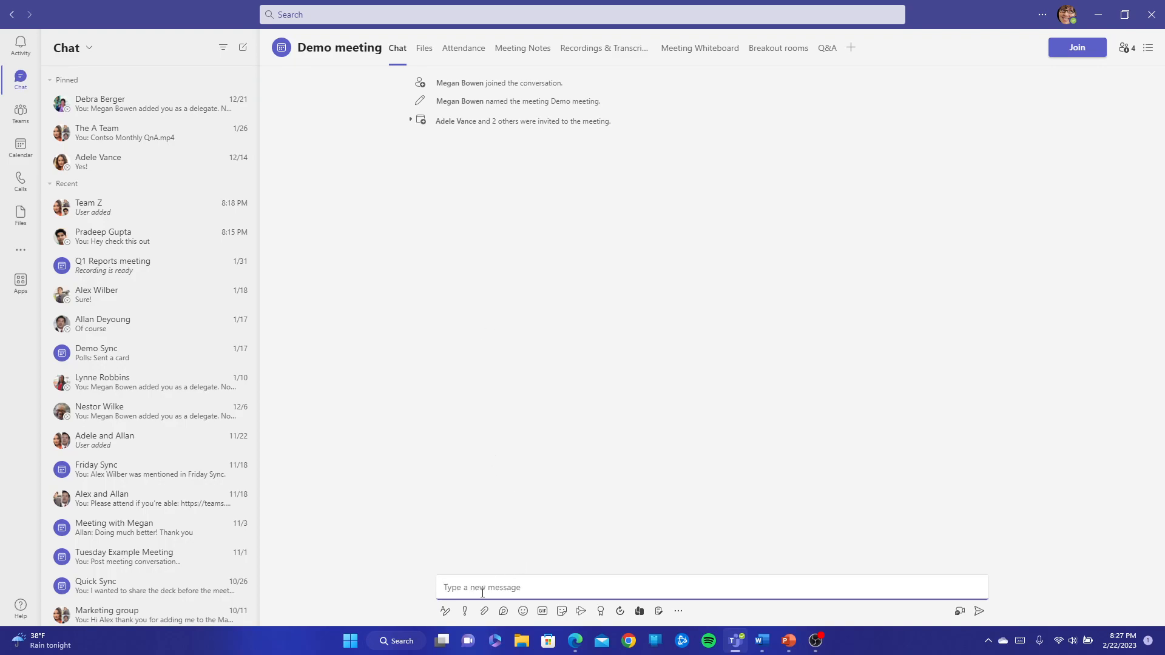
click(485, 613)
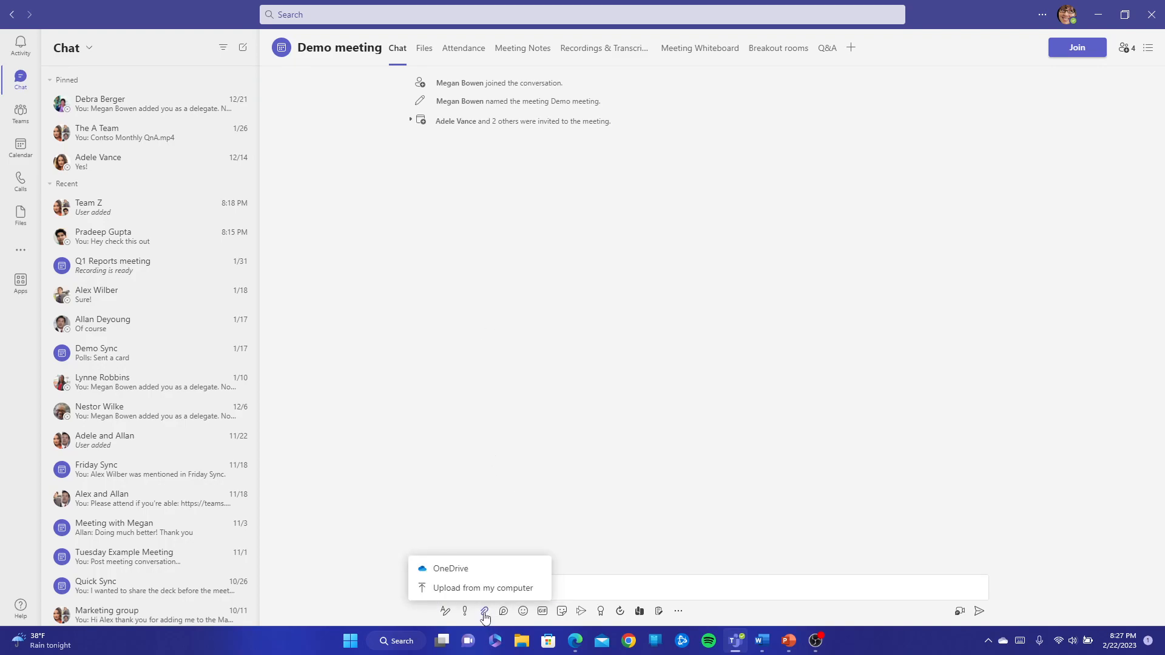
- View the computer upload dialog without attaching a file, and send "I'll be joining the meeting early" in the Demo meeting chat
click(502, 593)
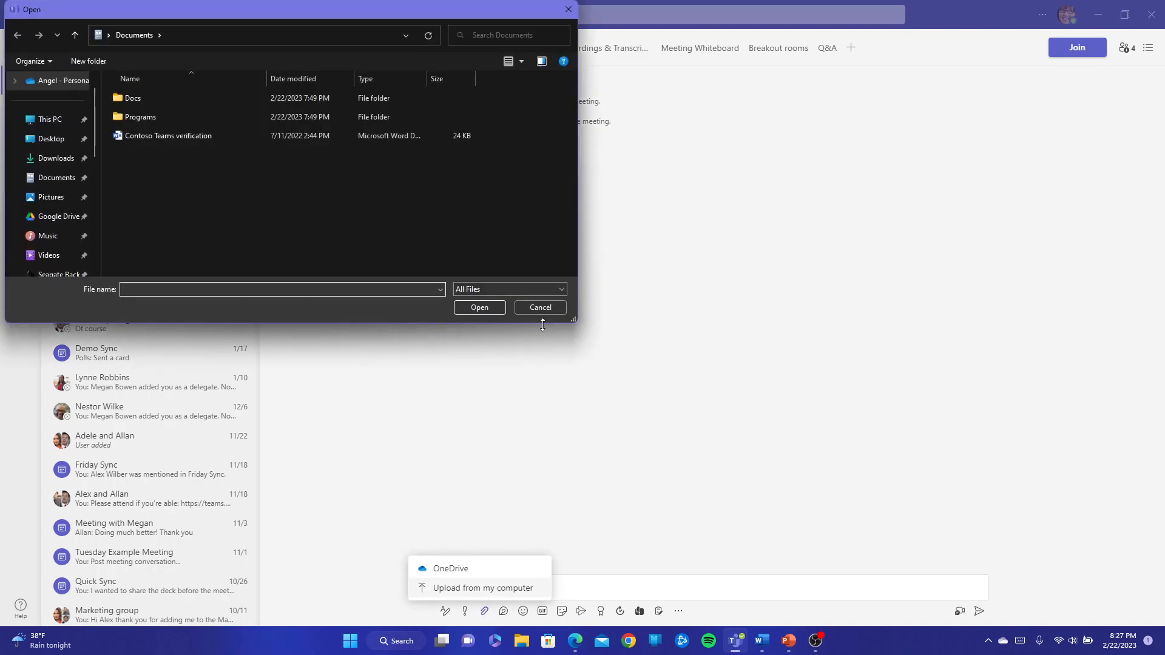
click(540, 307)
click(656, 588)
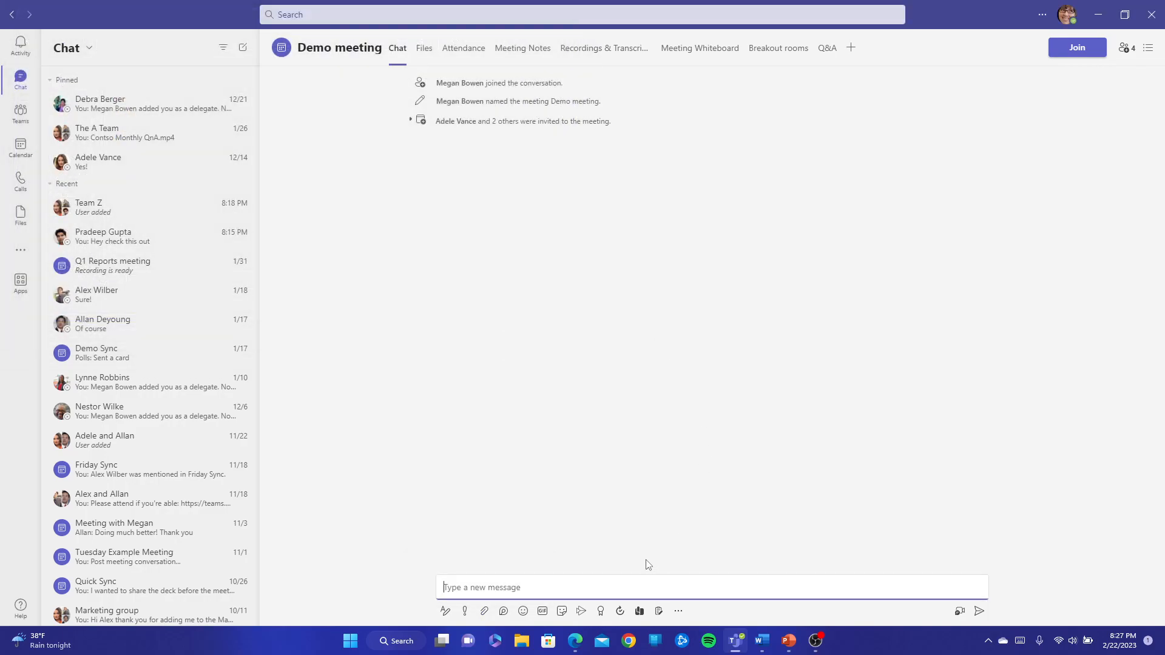
text(I'll be joininh the meeting early 3)
key(Return)
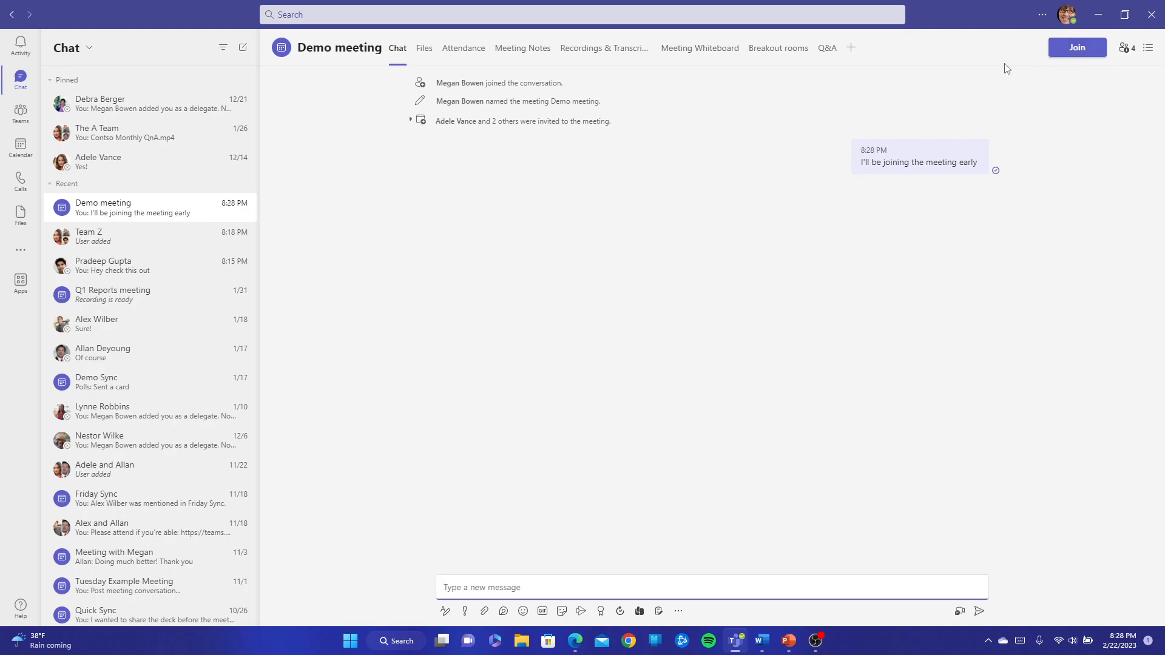
- Join the Demo meeting on Thursday, February 23 from the calendar with the microphone muted
click(21, 147)
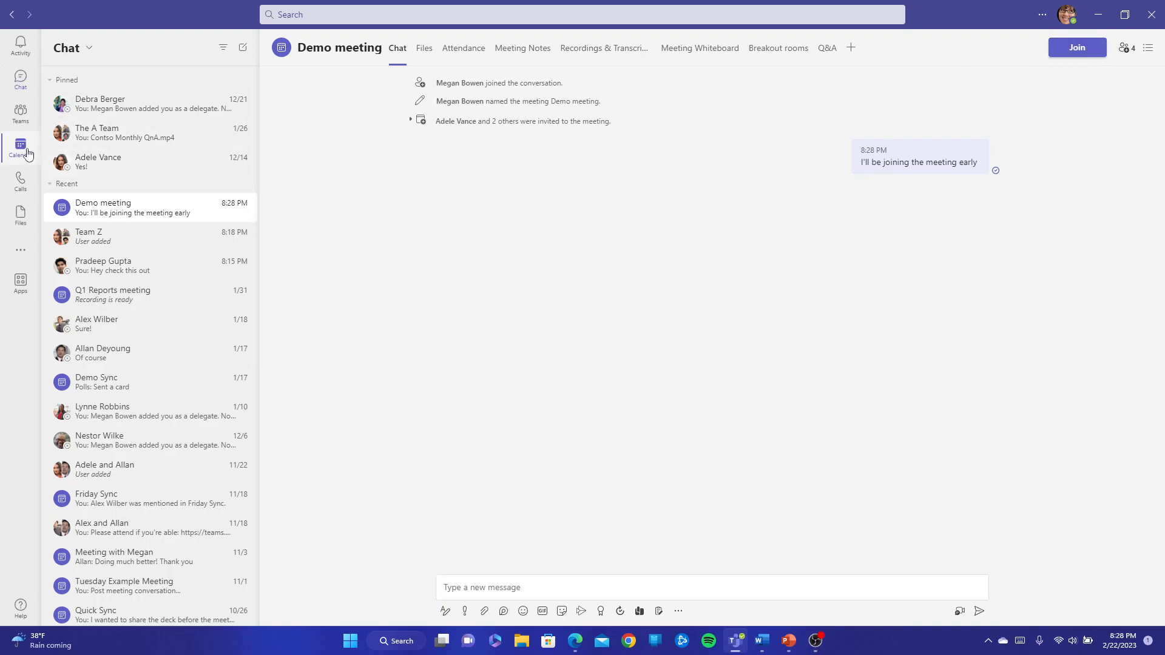
scroll(795, 367, up, 5)
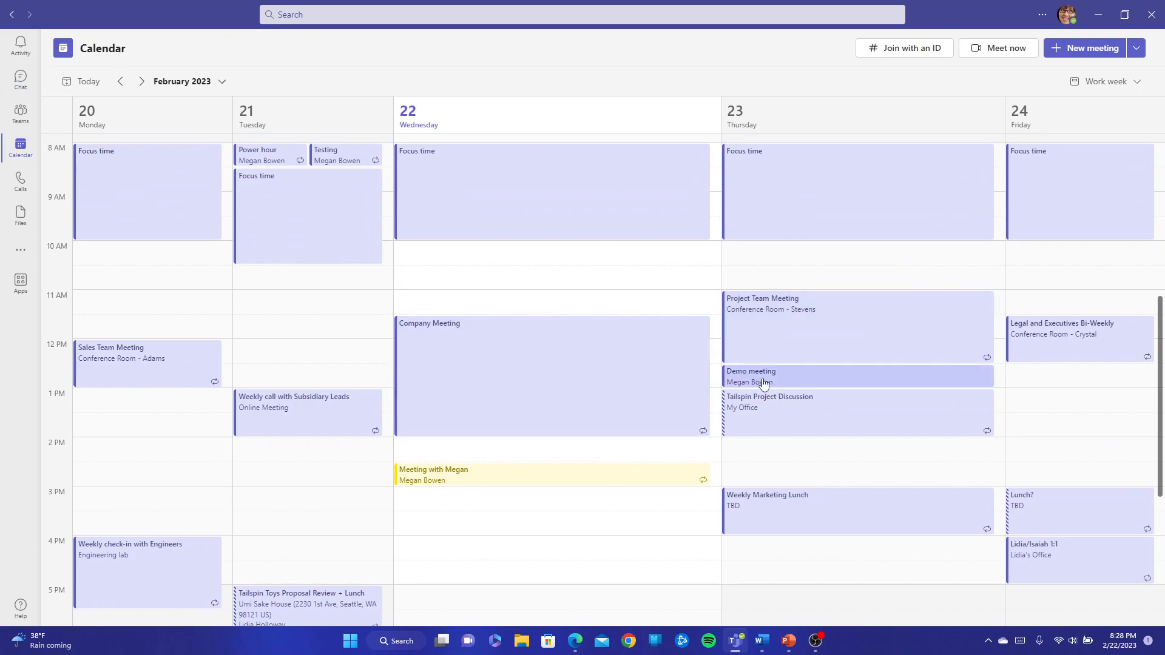
click(809, 383)
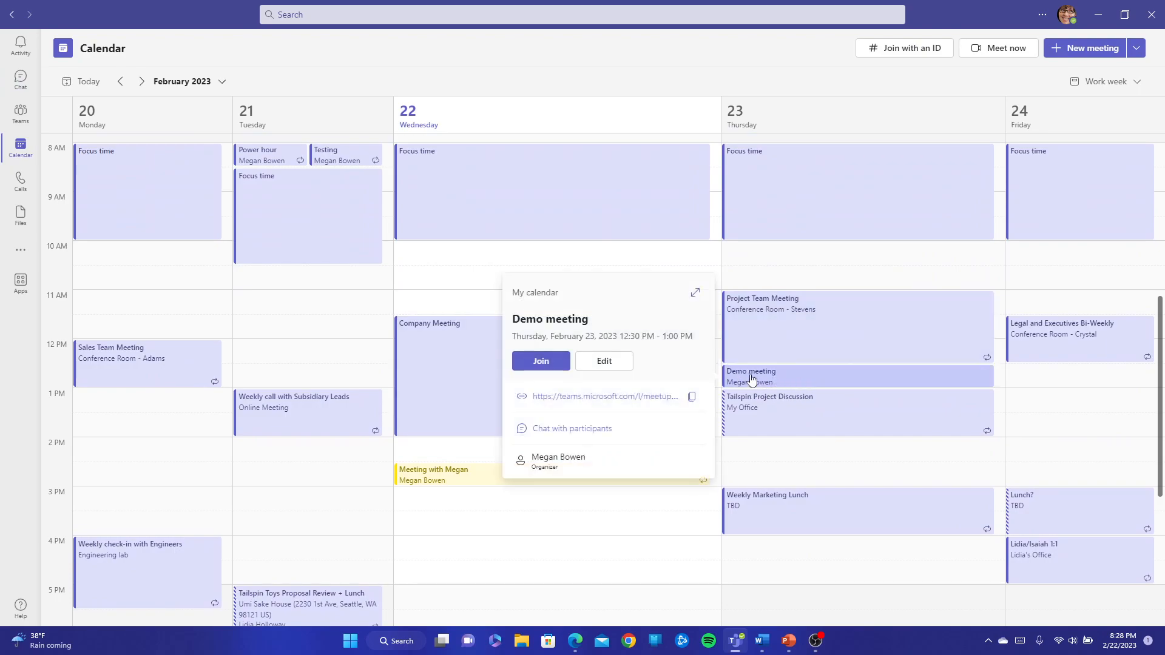
click(542, 362)
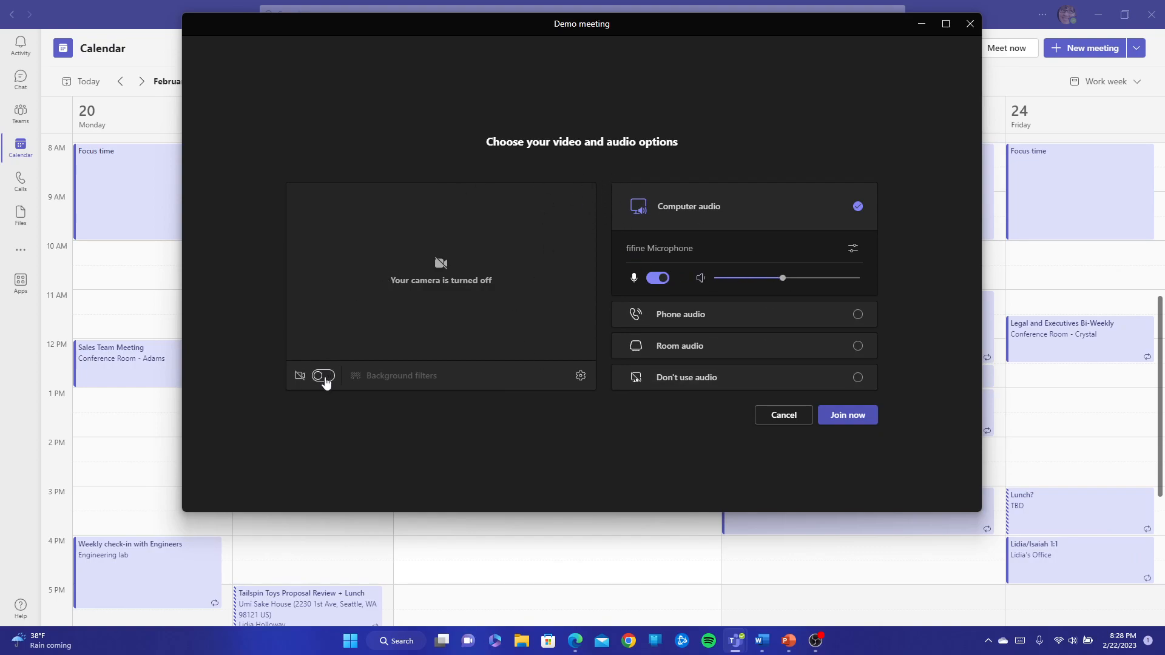
click(660, 279)
click(852, 417)
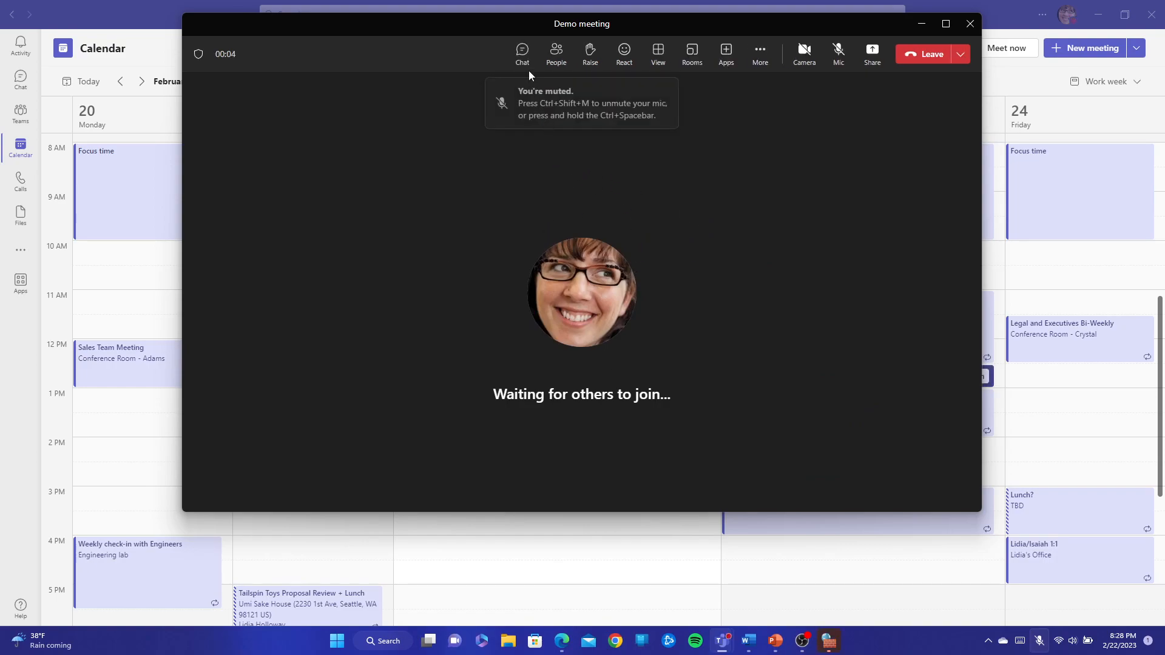
- View the meeting chat and the participants list inside the Demo meeting
click(522, 53)
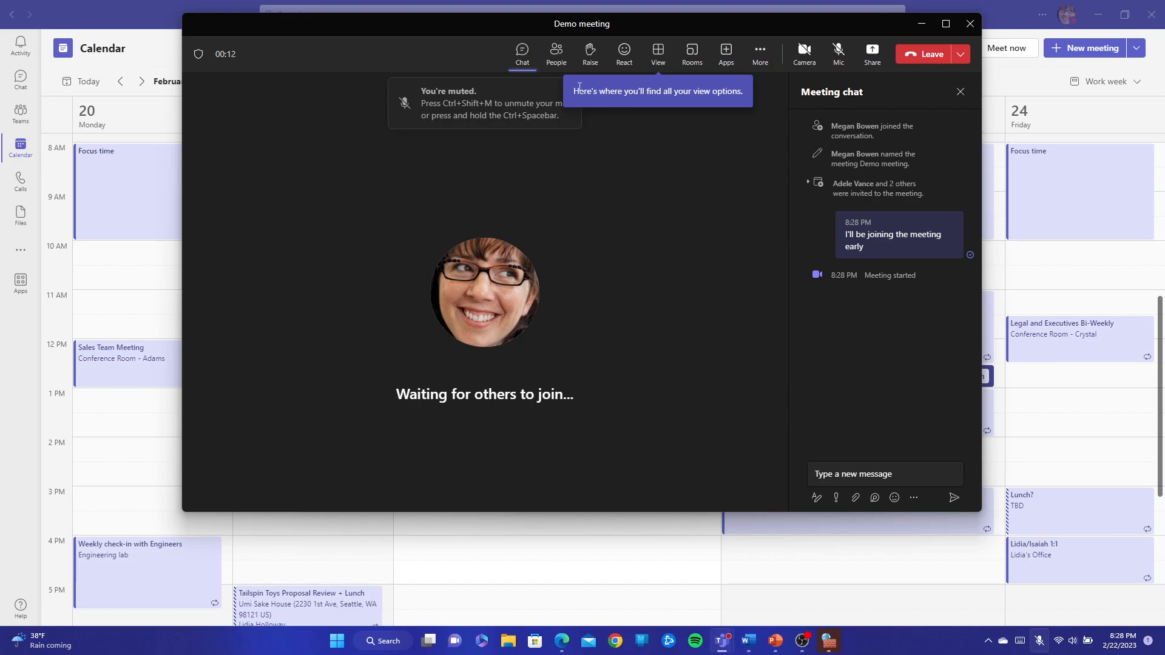
click(557, 54)
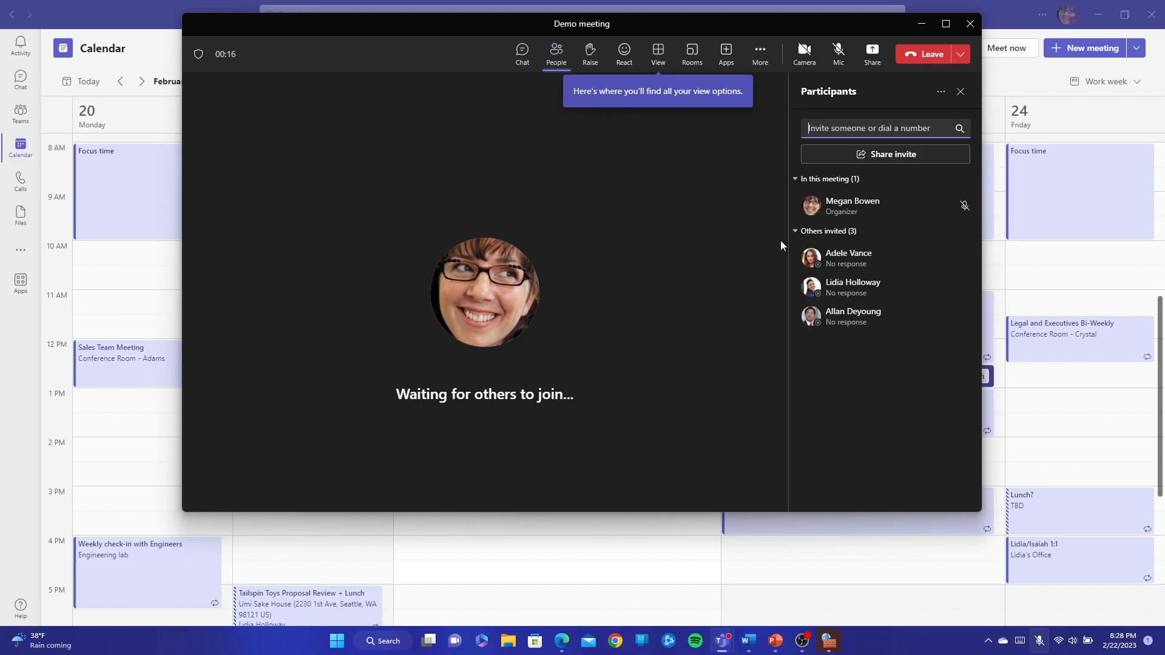
mouse_move(907, 274)
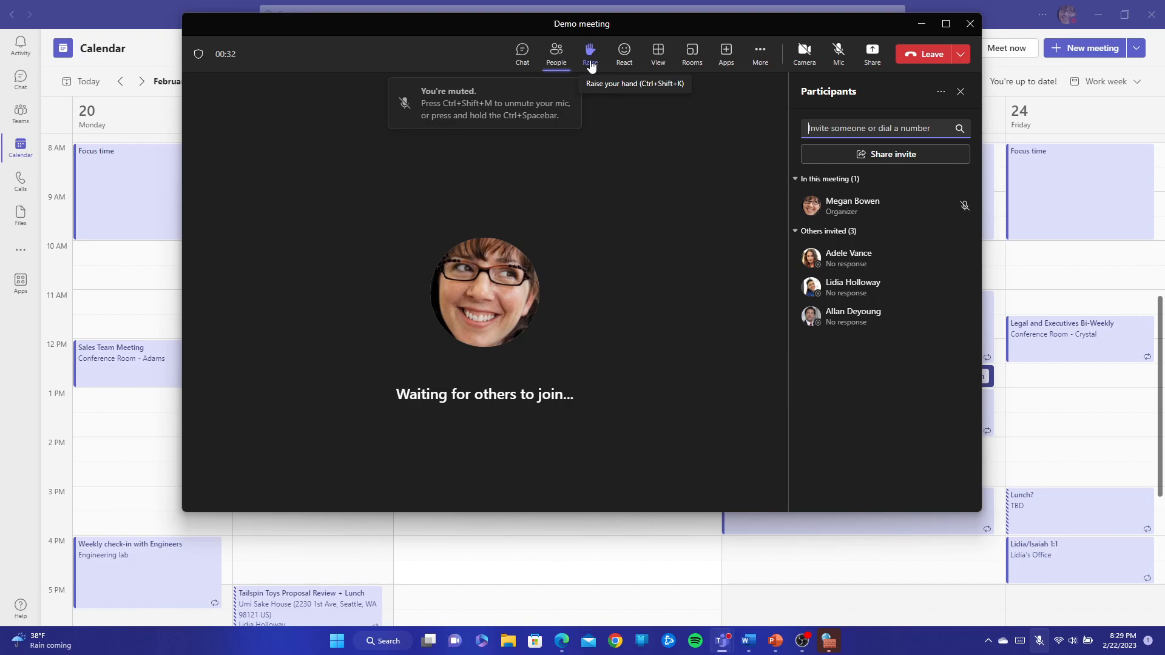
- Raise and lower the hand in the meeting, and view the available reactions
click(590, 61)
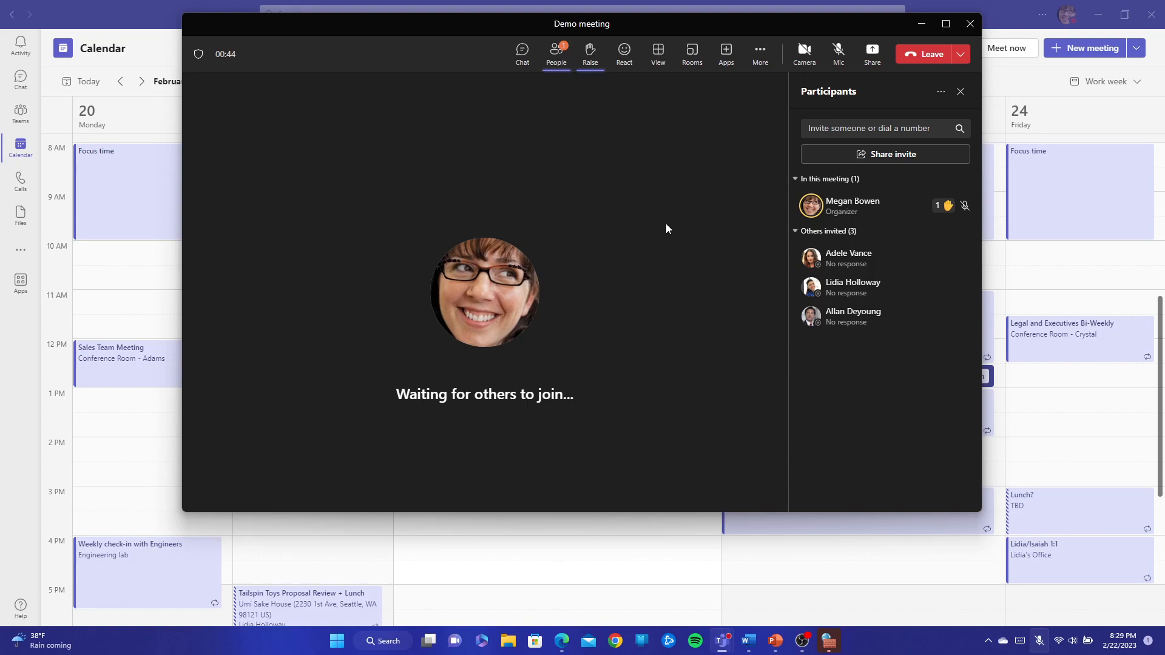
click(590, 53)
click(626, 52)
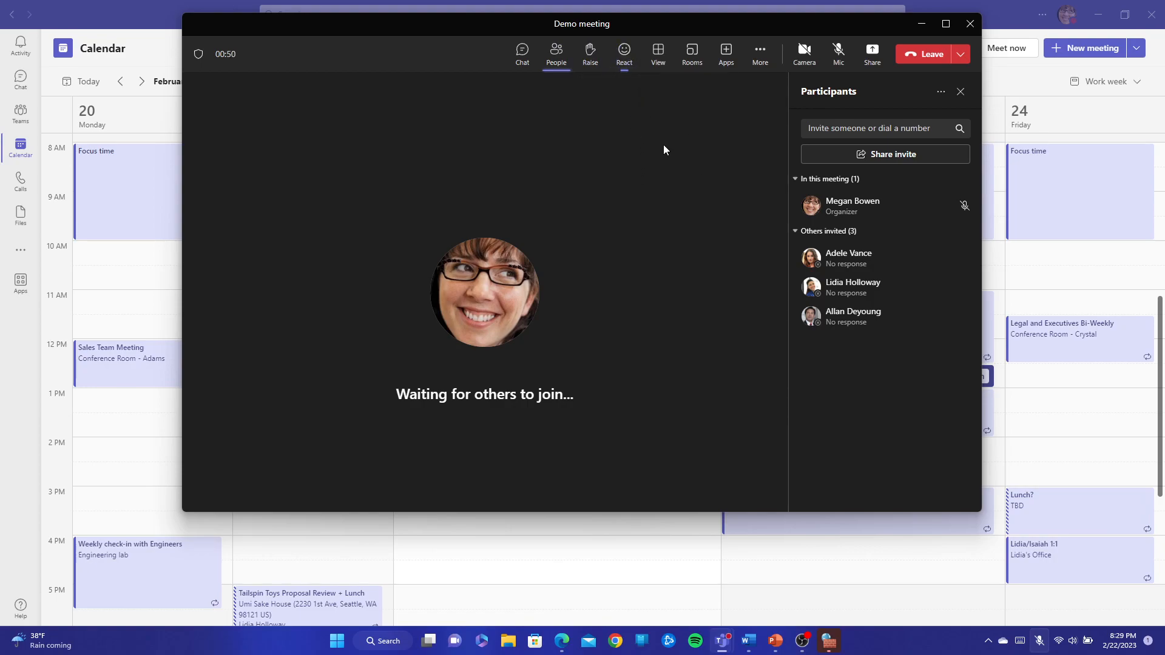
- View the meeting's additional options, including those for recording and transcription
click(760, 56)
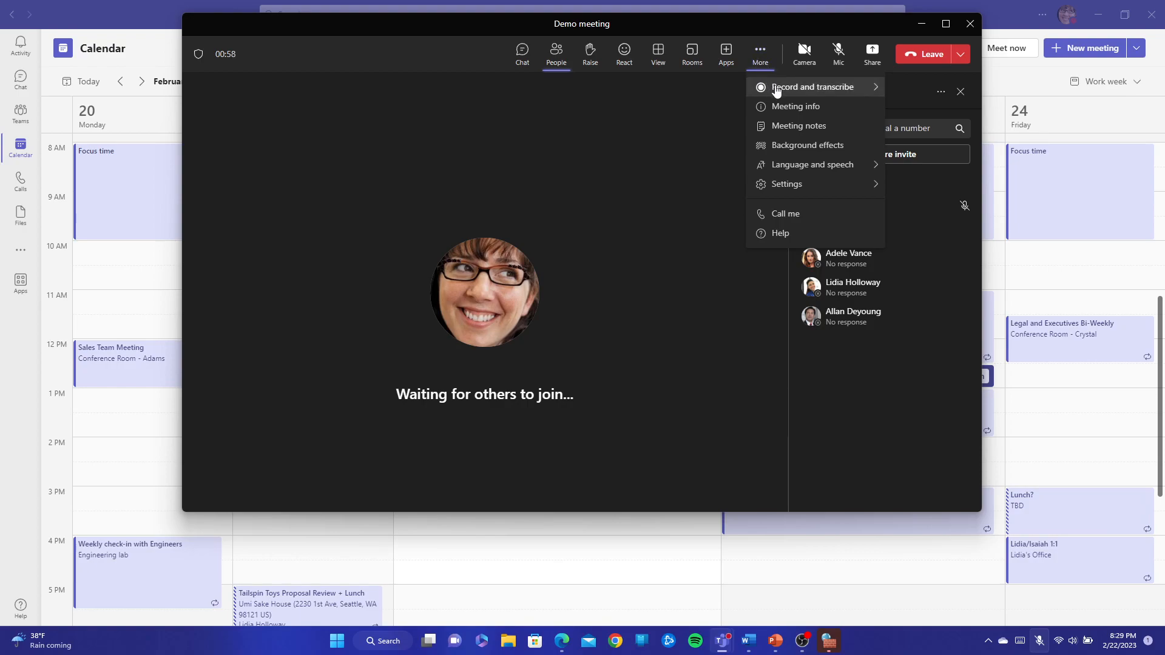
click(819, 92)
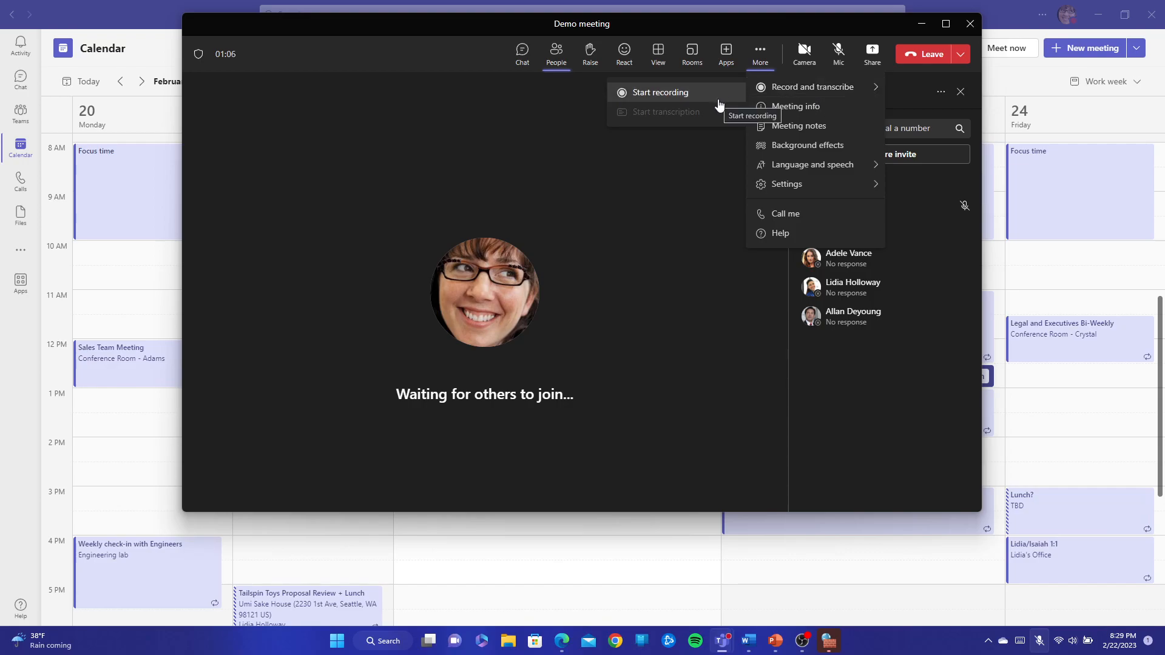
click(720, 186)
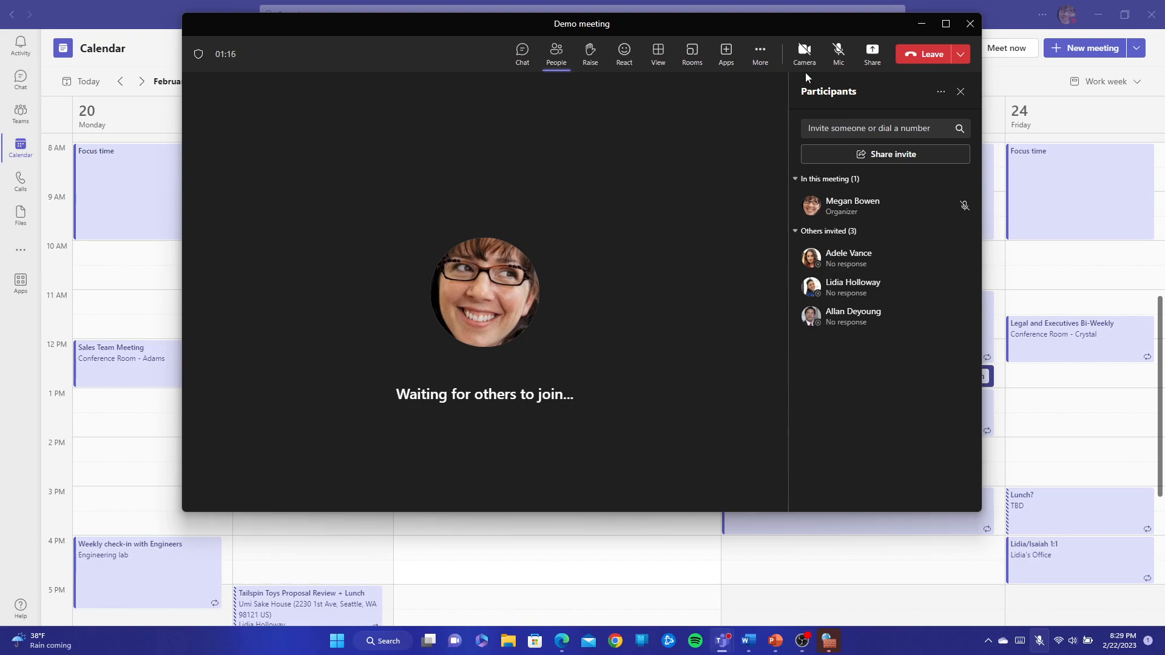
- Look through the content sharing options, including screens, windows, Microsoft Whiteboard, PowerPoint Live and Excel Live
click(874, 50)
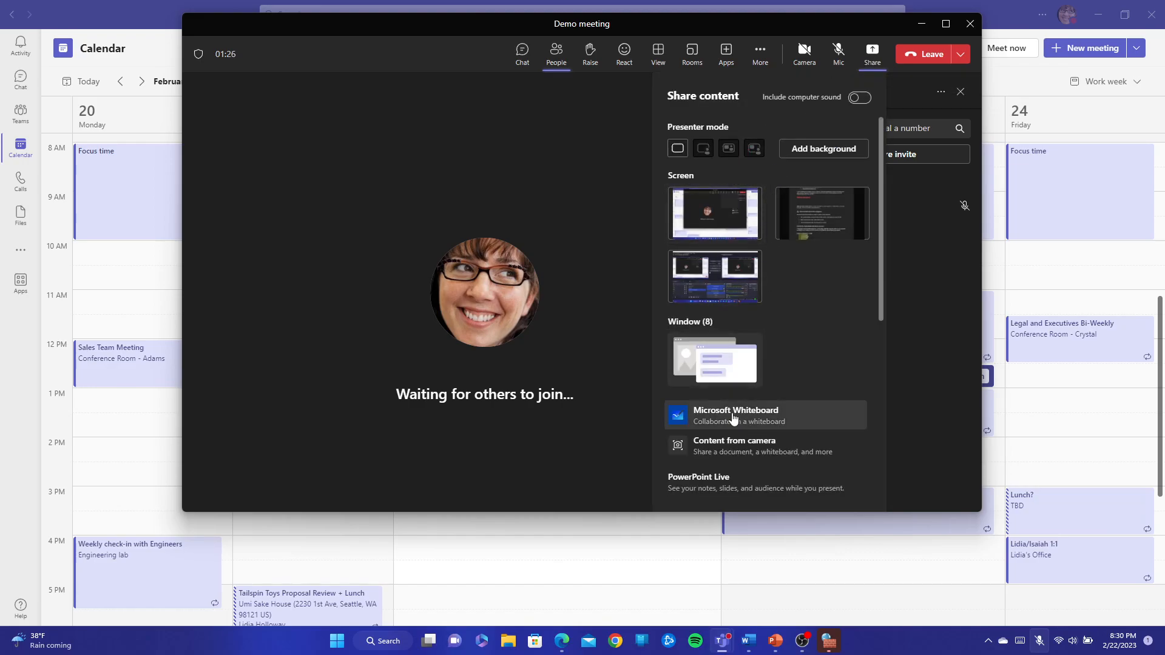
scroll(815, 283, down, 4)
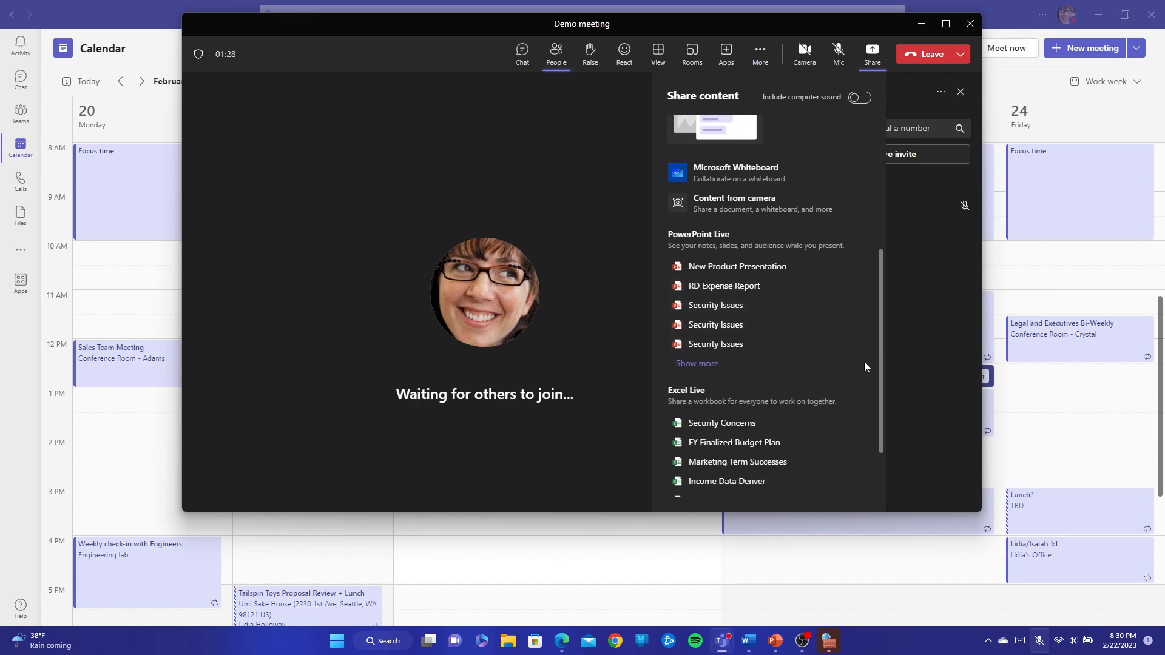
scroll(808, 375, down, 1)
scroll(788, 338, up, 5)
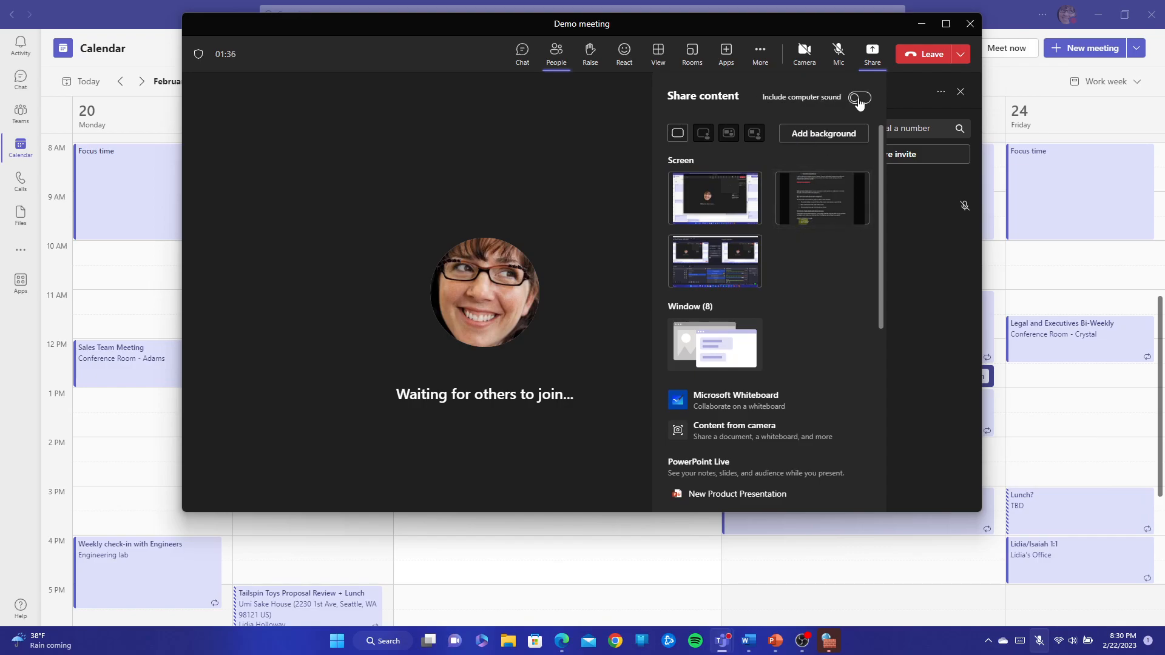
click(901, 101)
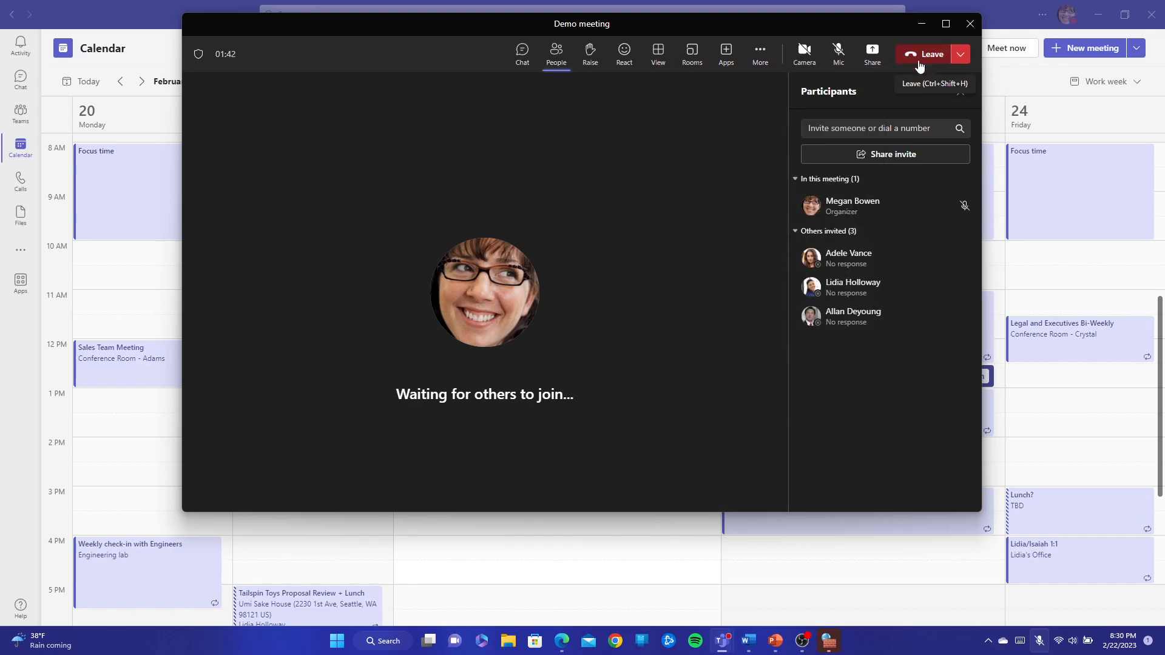
- End the Demo meeting for everyone and close the meeting window
click(962, 63)
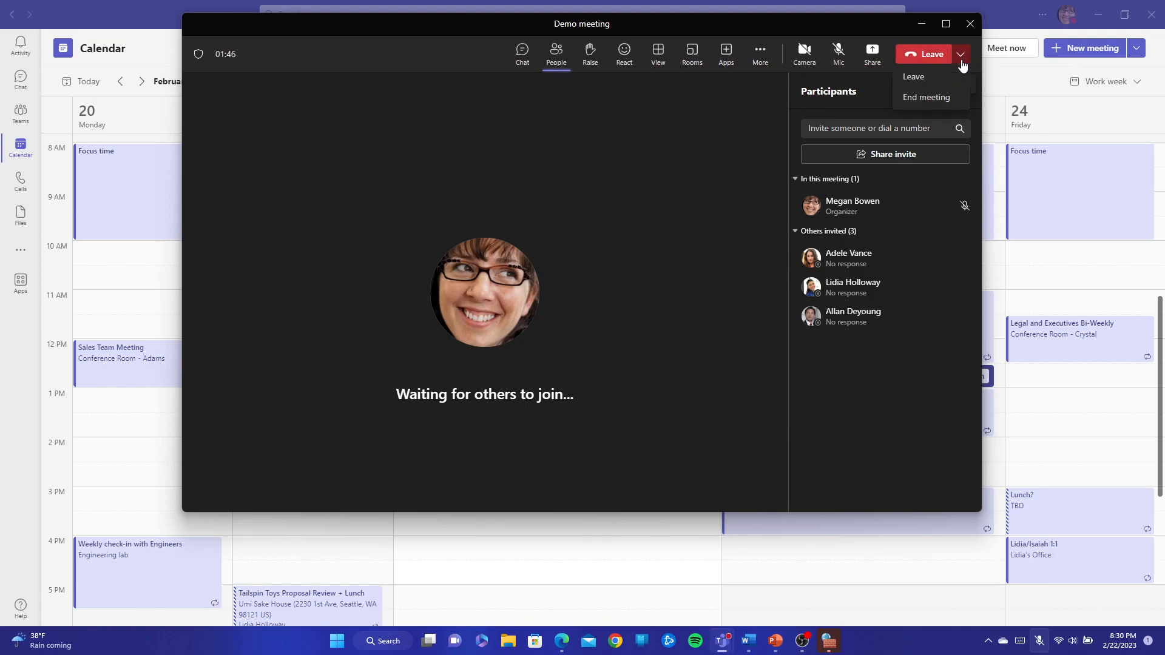
click(925, 98)
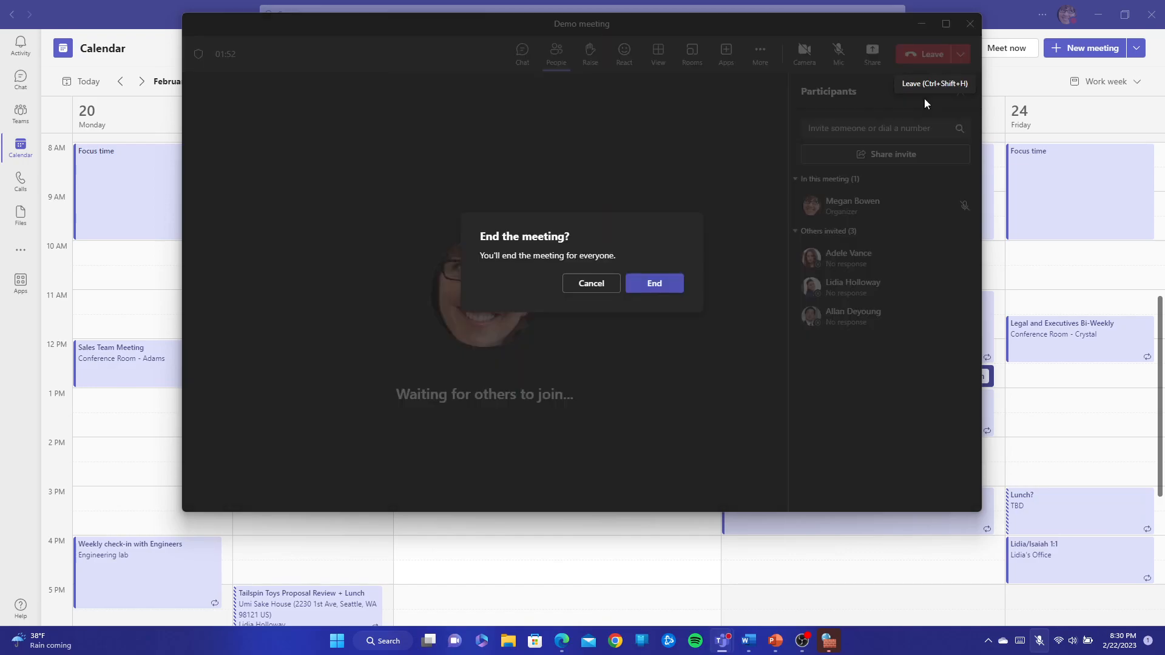
click(658, 289)
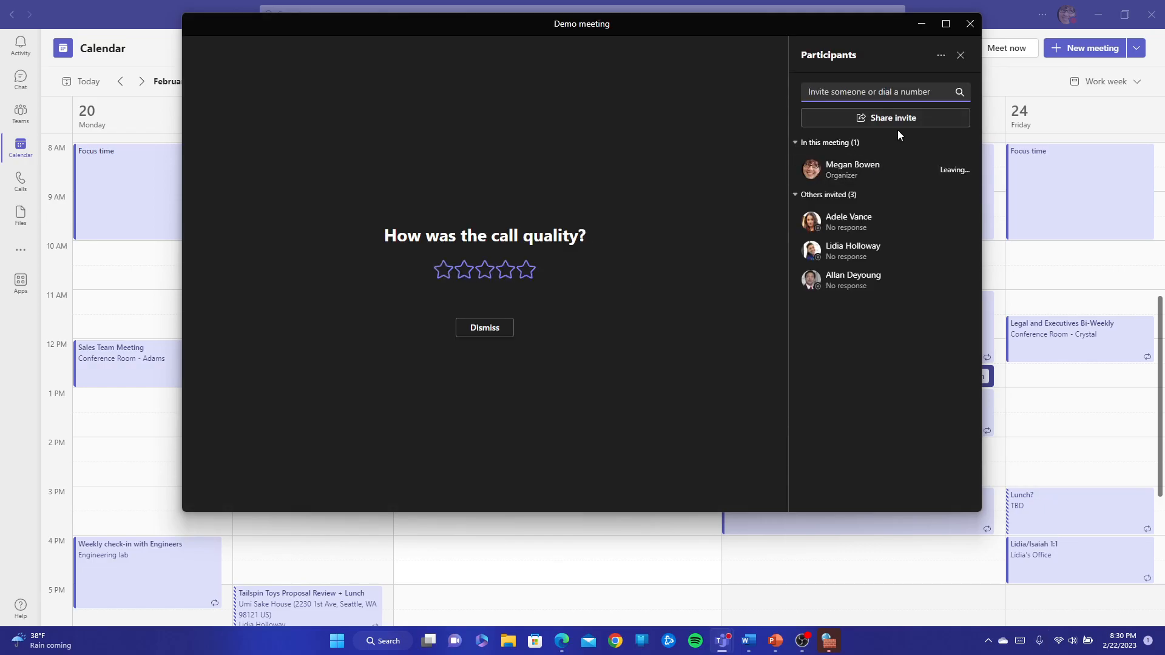
click(970, 32)
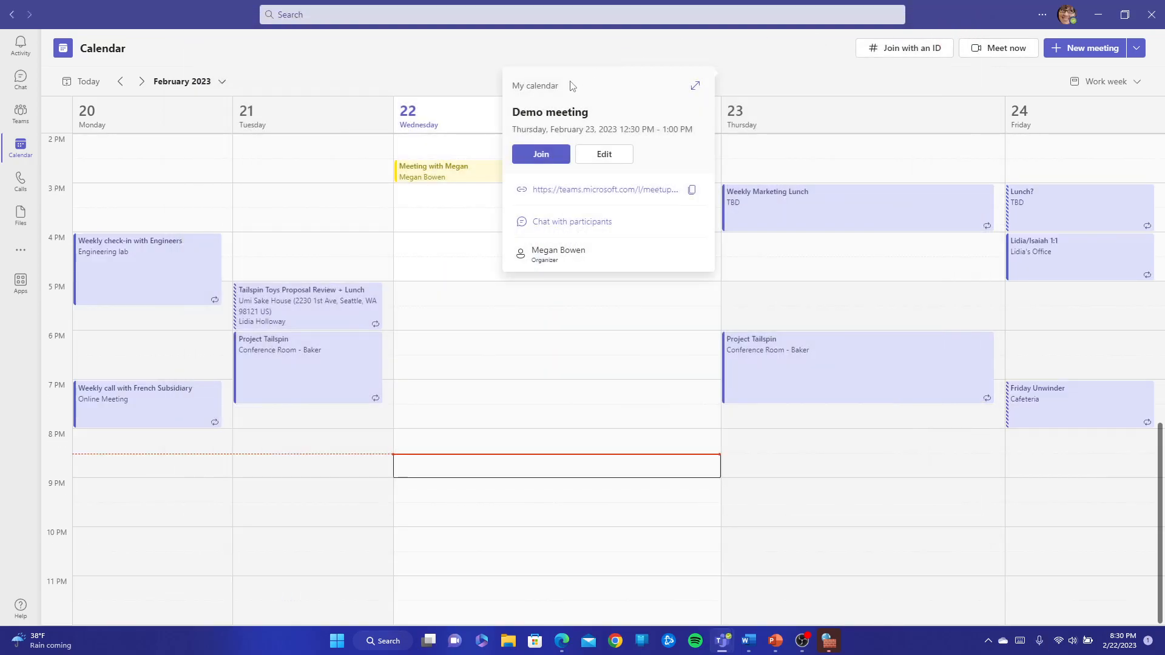
- View the Calls page and the recent, OneDrive and Microsoft Teams file lists
click(23, 182)
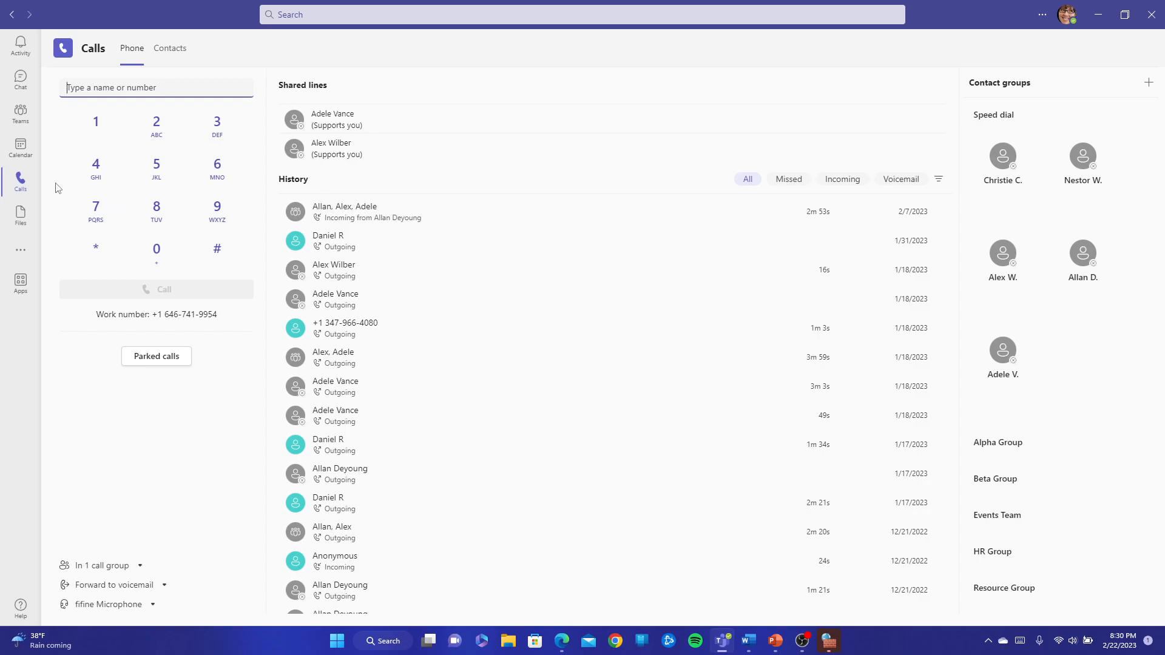
click(22, 226)
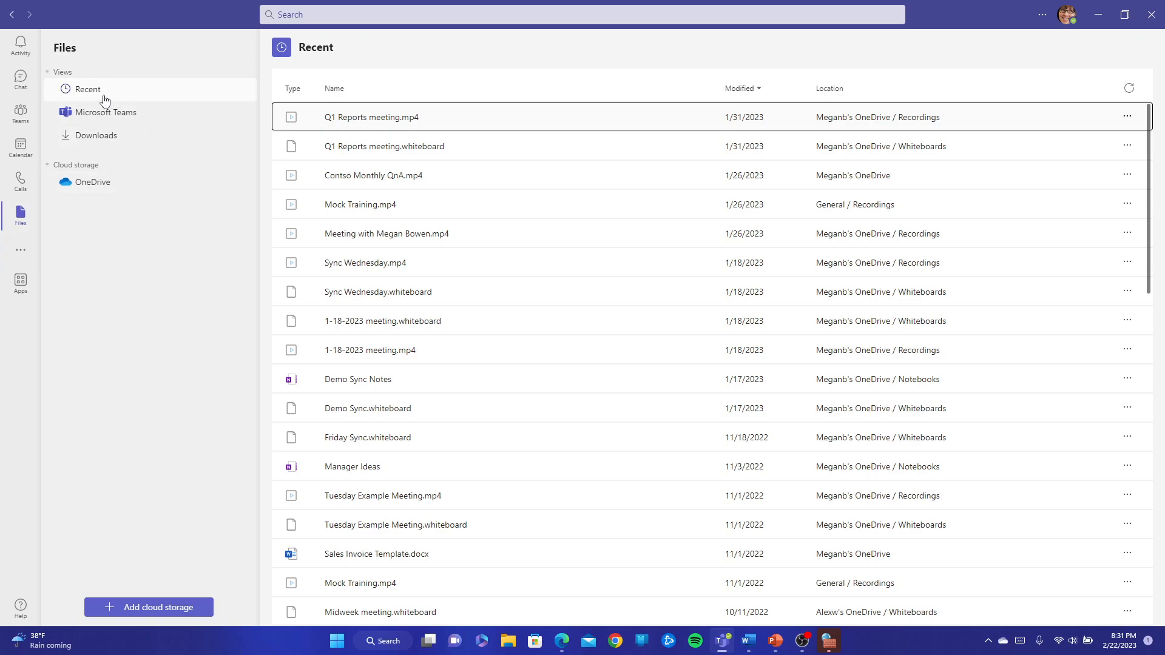
click(87, 188)
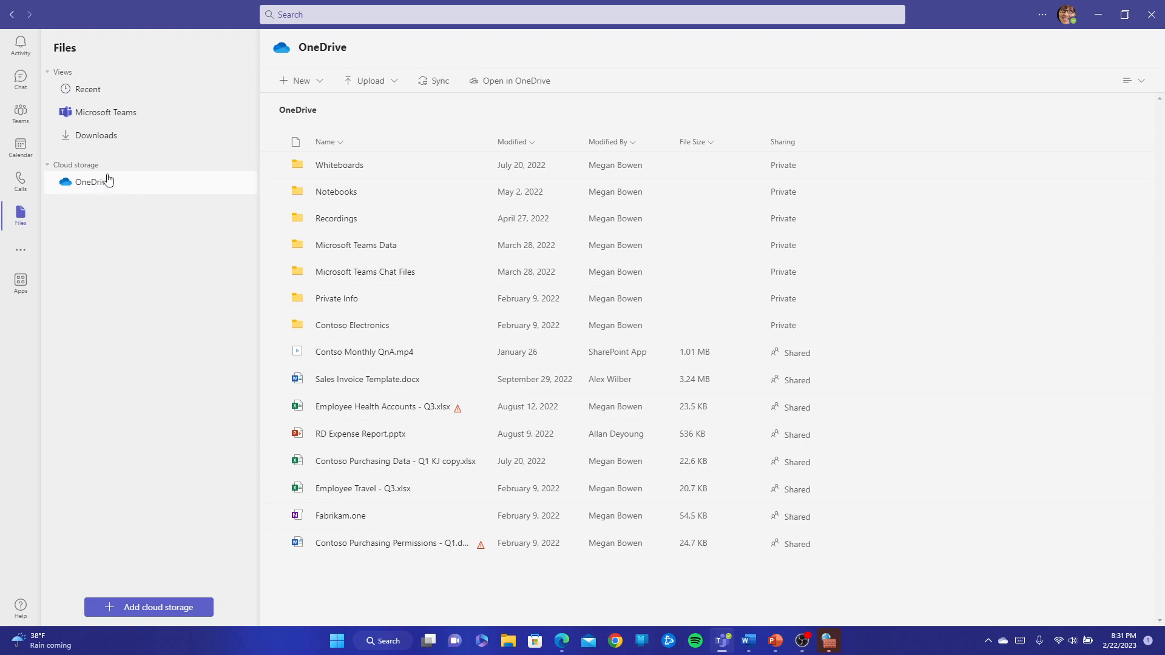
click(97, 119)
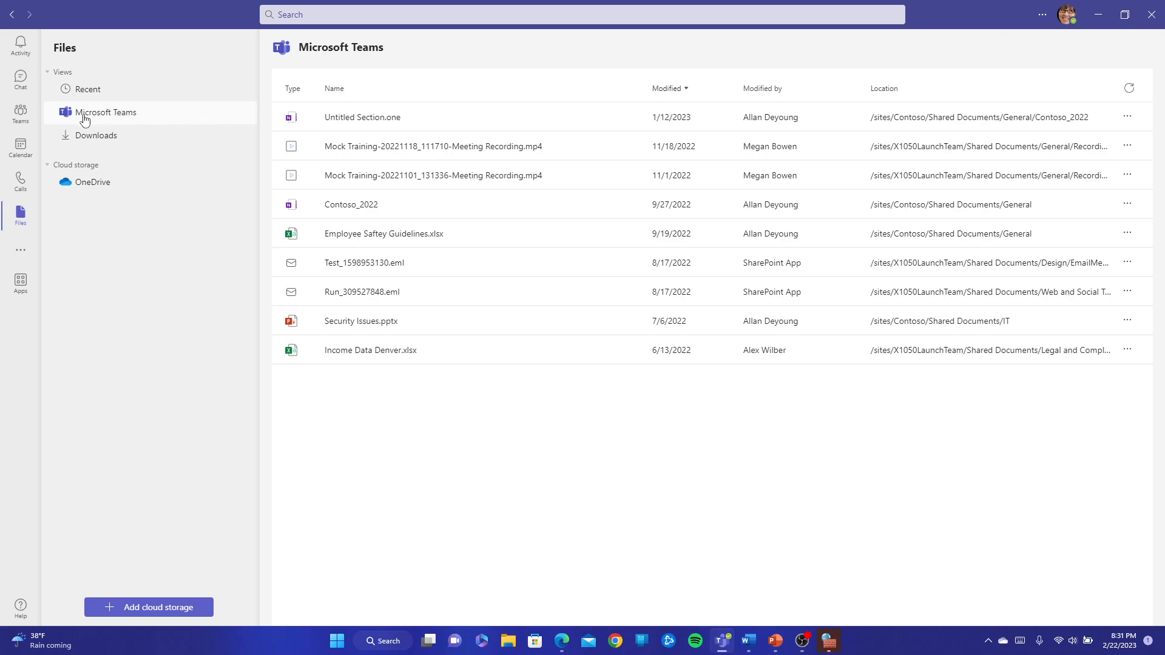
click(107, 188)
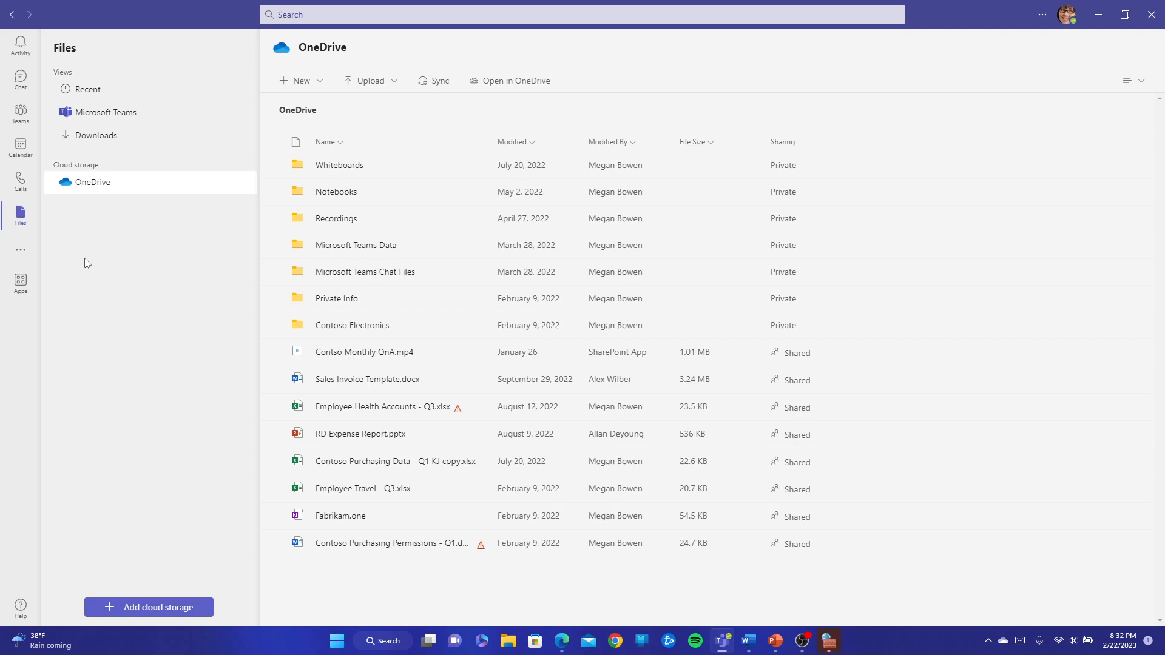
- View the available Teams apps, and return to the Collab Space NY Training channel
click(30, 285)
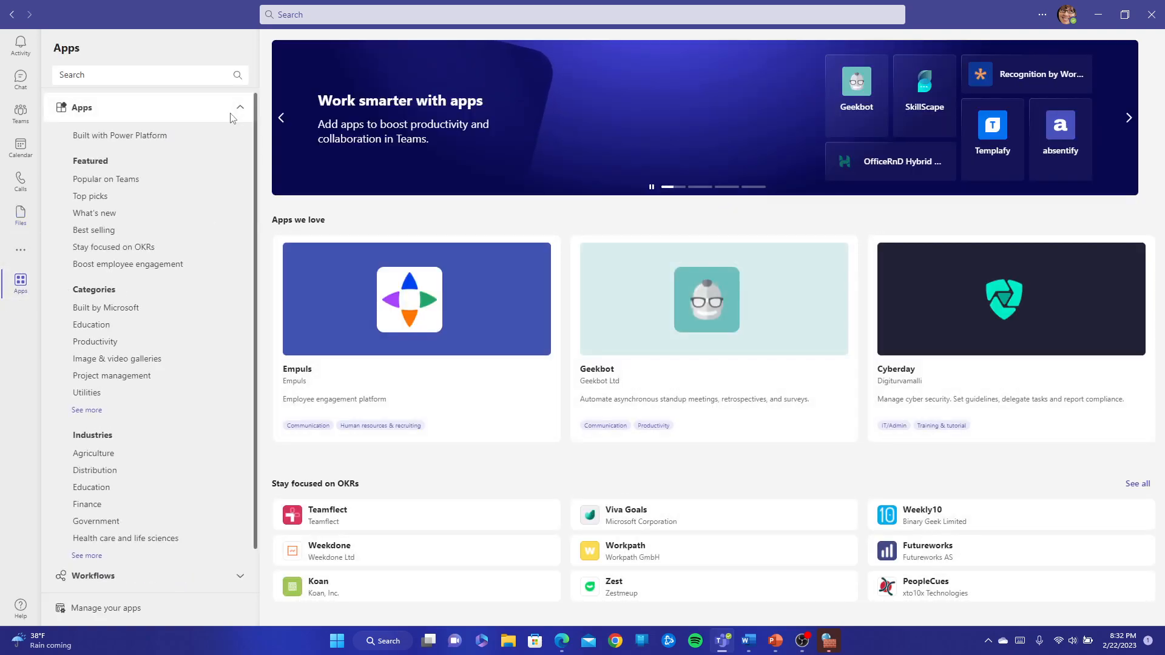
click(22, 113)
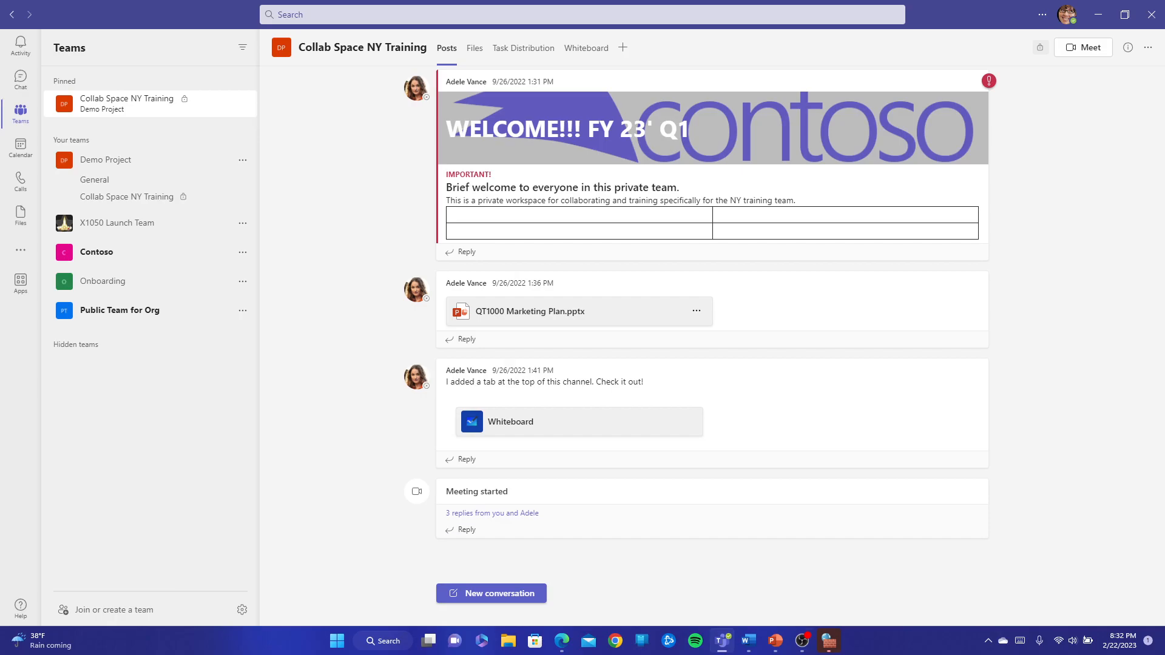
- Switch to PowerPoint and show the "Training recap" slide in Reading View
click(776, 641)
scroll(603, 523, down, 1)
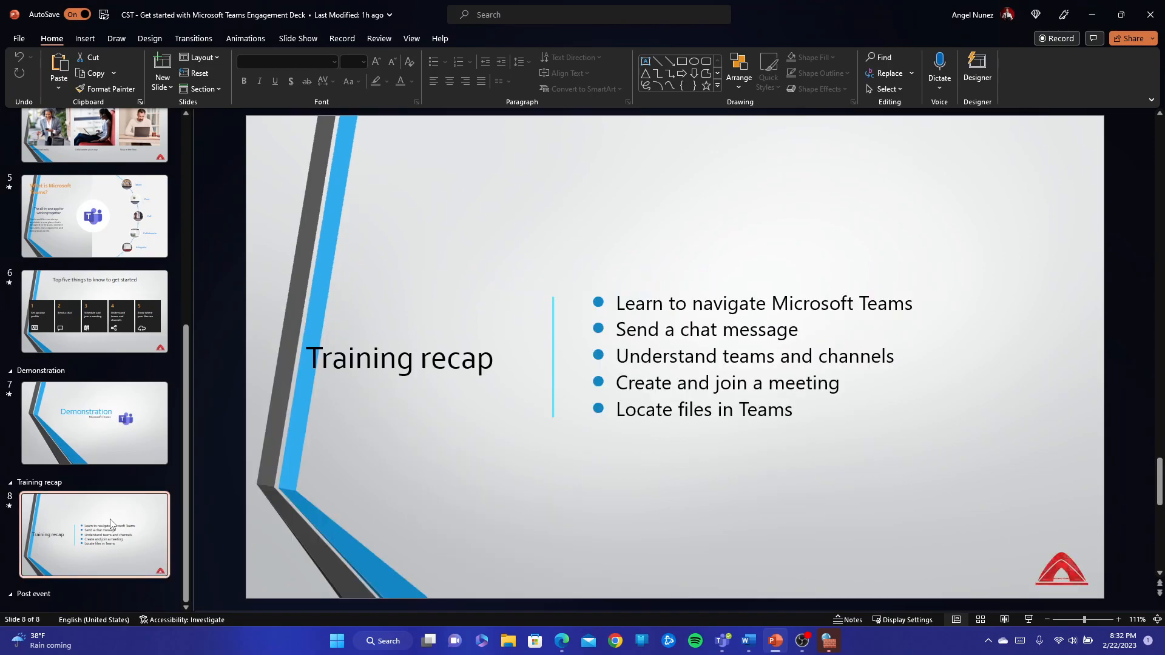
click(1005, 619)
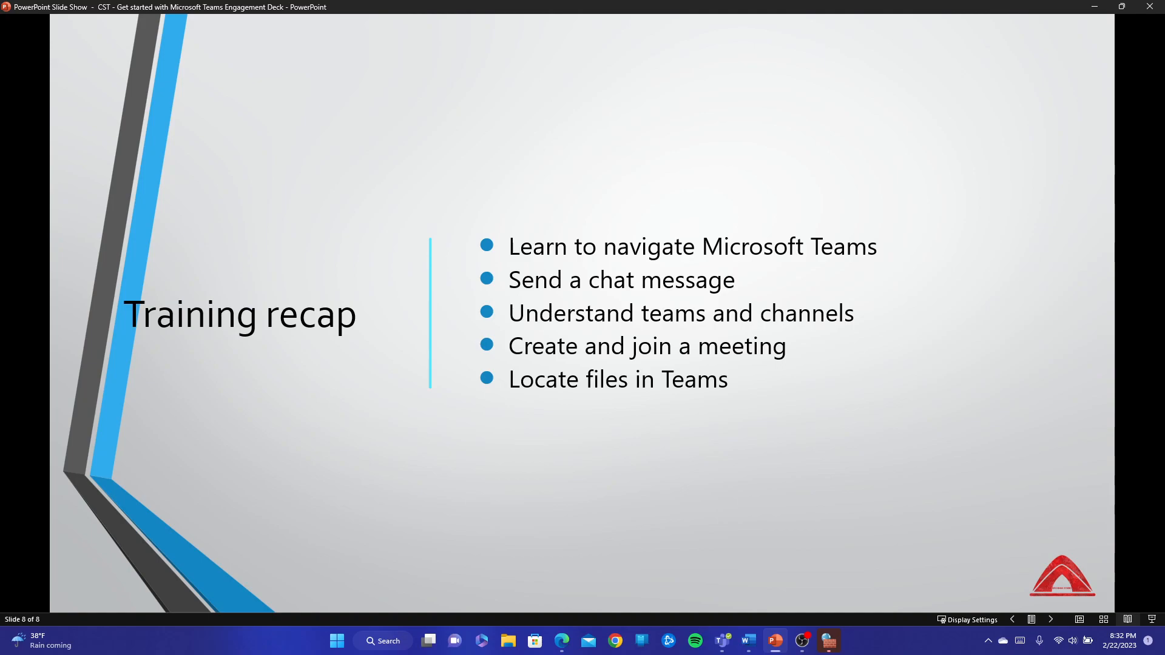
key(alt+Tab)
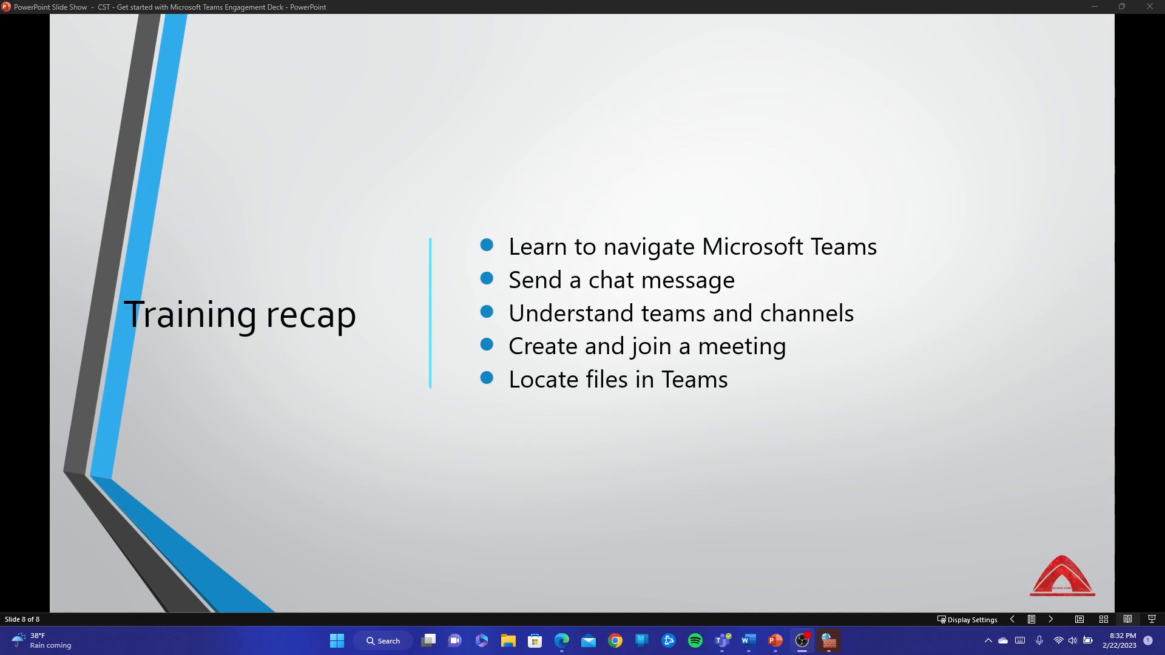